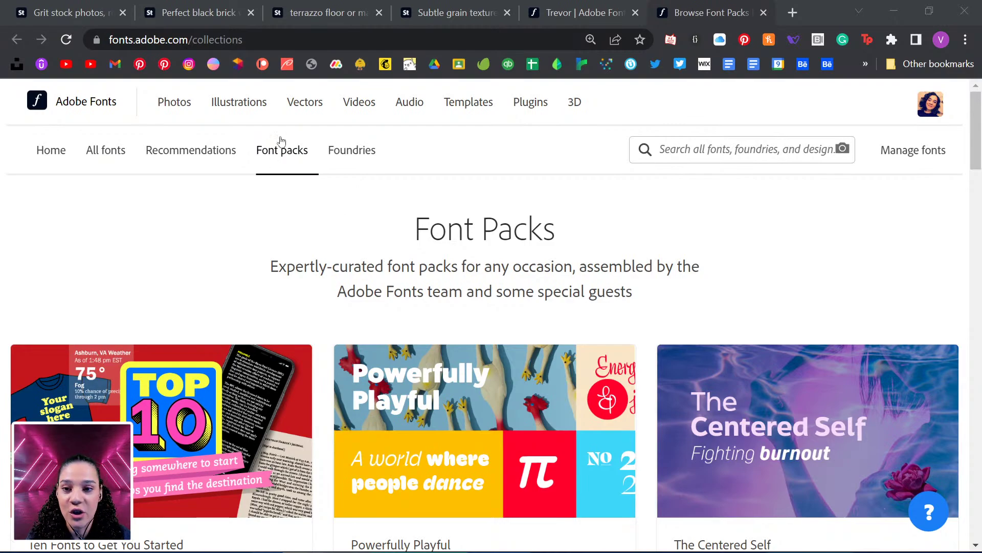
Look through the curated collections on the Font Packs page.
{"action": "scroll", "coordinate": [457, 229], "scroll_direction": "down", "scroll_amount": 16}
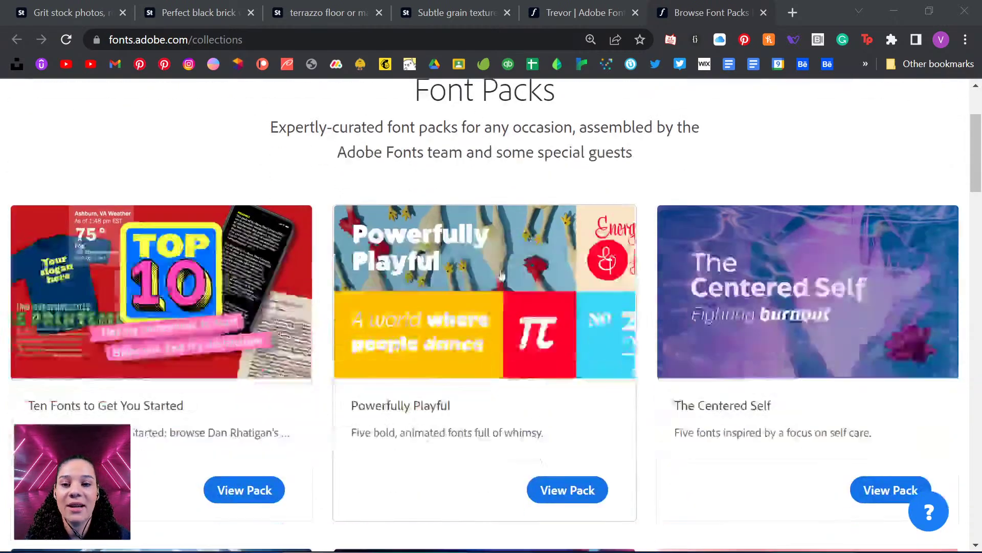
{"action": "scroll", "coordinate": [516, 292], "scroll_direction": "down", "scroll_amount": 14}
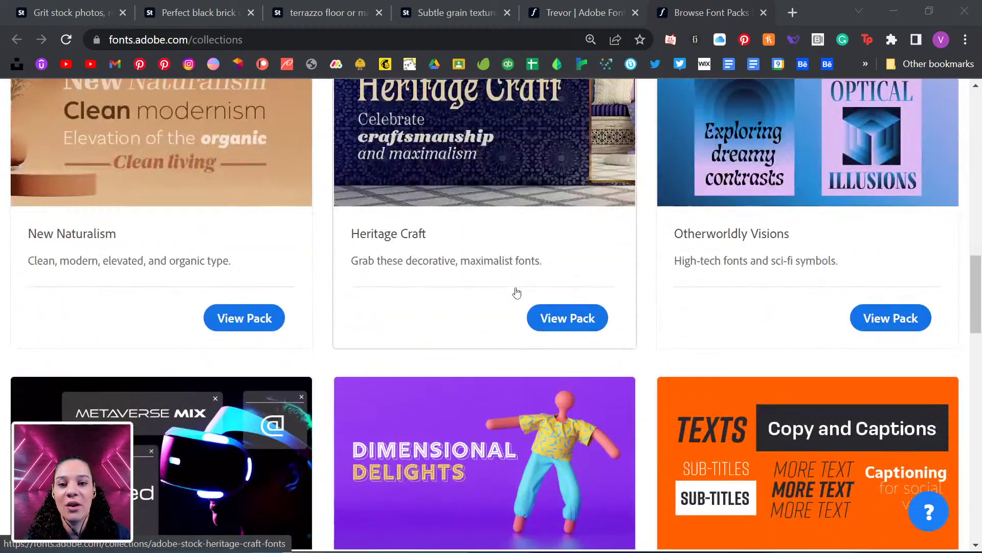
{"action": "scroll", "coordinate": [517, 292], "scroll_direction": "down", "scroll_amount": 14}
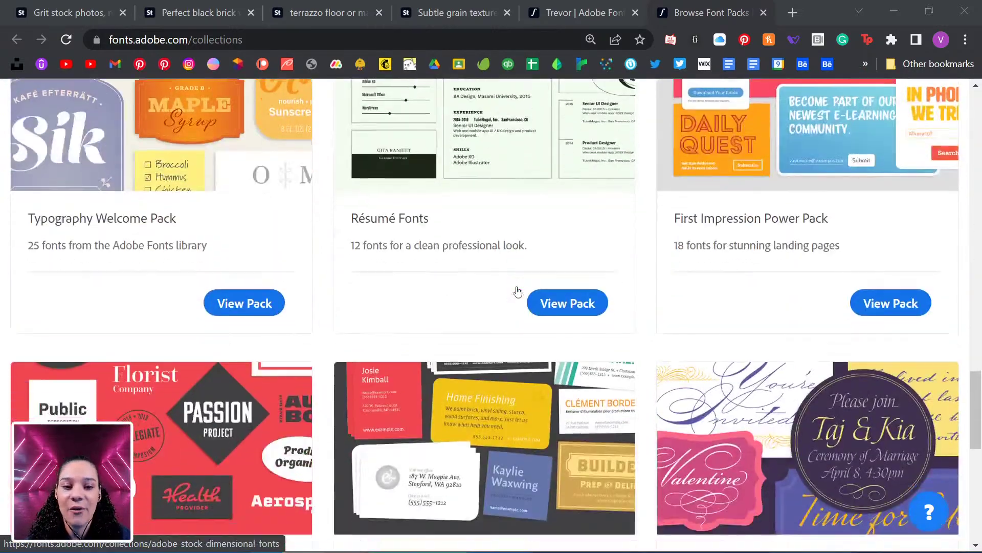
{"action": "scroll", "coordinate": [518, 292], "scroll_direction": "up", "scroll_amount": 20}
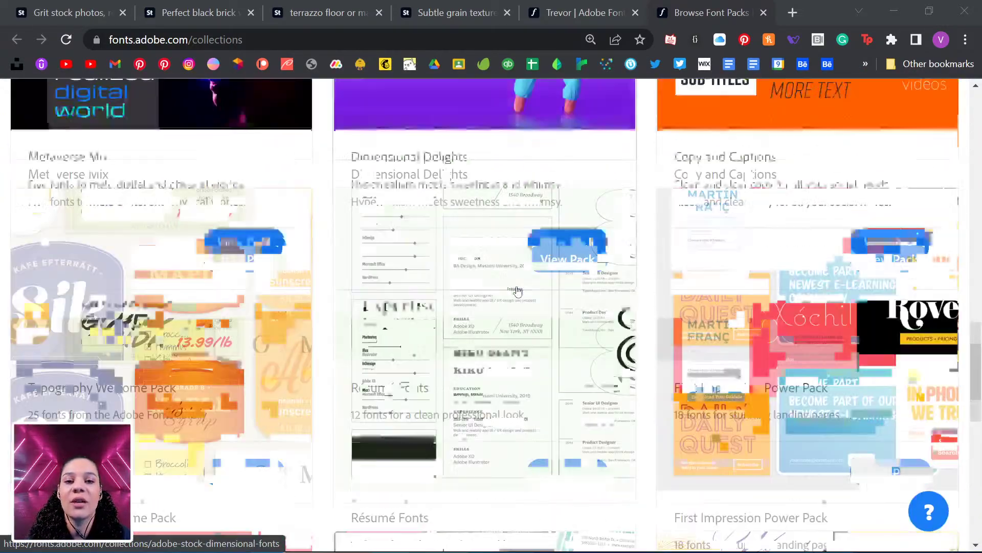
{"action": "scroll", "coordinate": [517, 291], "scroll_direction": "up", "scroll_amount": 6}
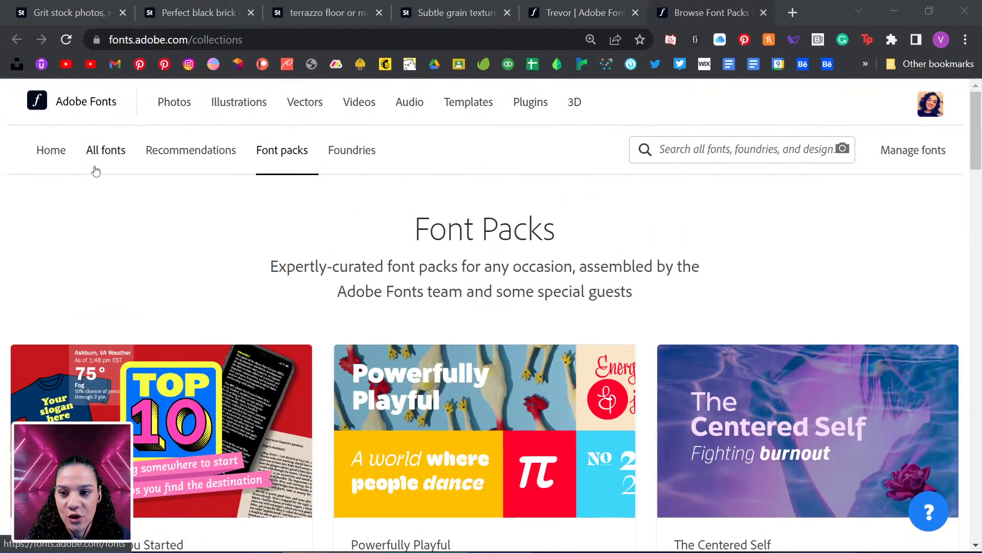
Open the full list of fonts and review its tag, classification and property filters.
{"action": "left_click", "coordinate": [109, 153]}
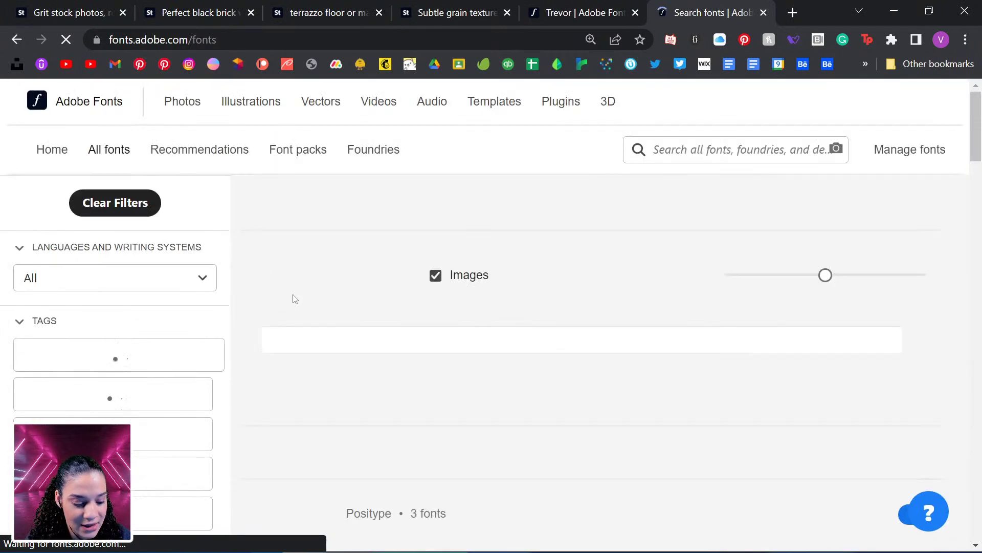
{"action": "scroll", "coordinate": [249, 320], "scroll_direction": "down", "scroll_amount": 3}
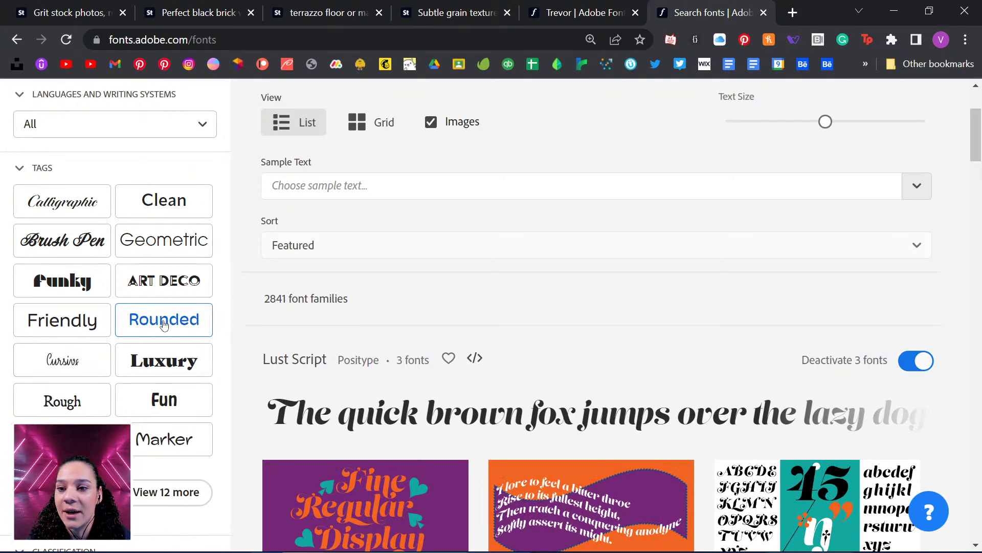
{"action": "scroll", "coordinate": [164, 324], "scroll_direction": "down", "scroll_amount": 6}
{"action": "scroll", "coordinate": [163, 320], "scroll_direction": "down", "scroll_amount": 3}
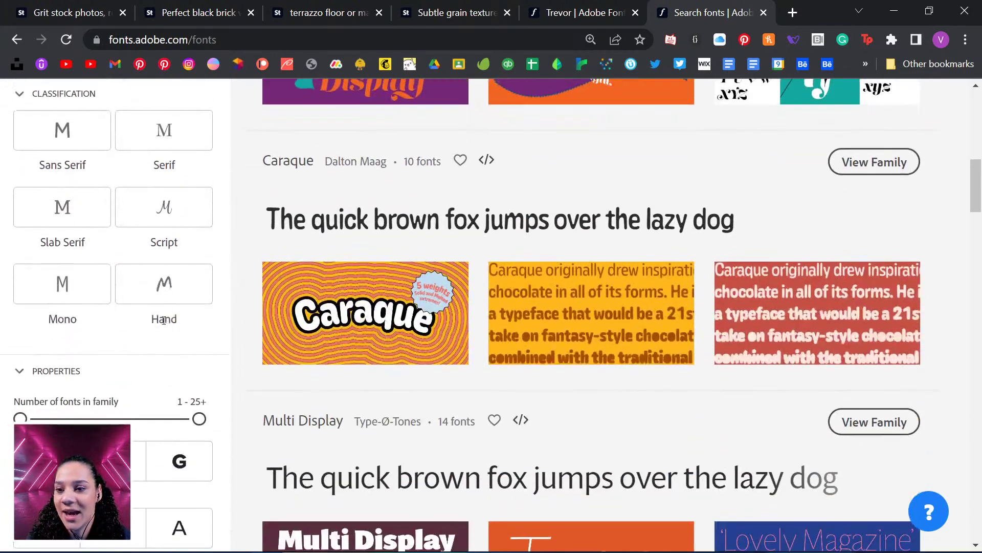
{"action": "scroll", "coordinate": [154, 233], "scroll_direction": "down", "scroll_amount": 6}
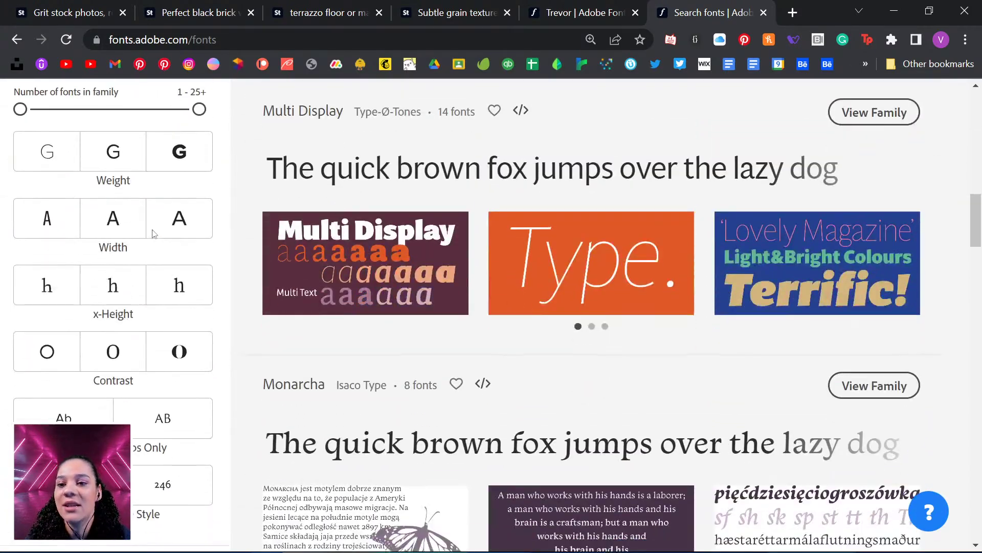
{"action": "scroll", "coordinate": [154, 234], "scroll_direction": "down", "scroll_amount": 5}
{"action": "scroll", "coordinate": [153, 230], "scroll_direction": "up", "scroll_amount": 20}
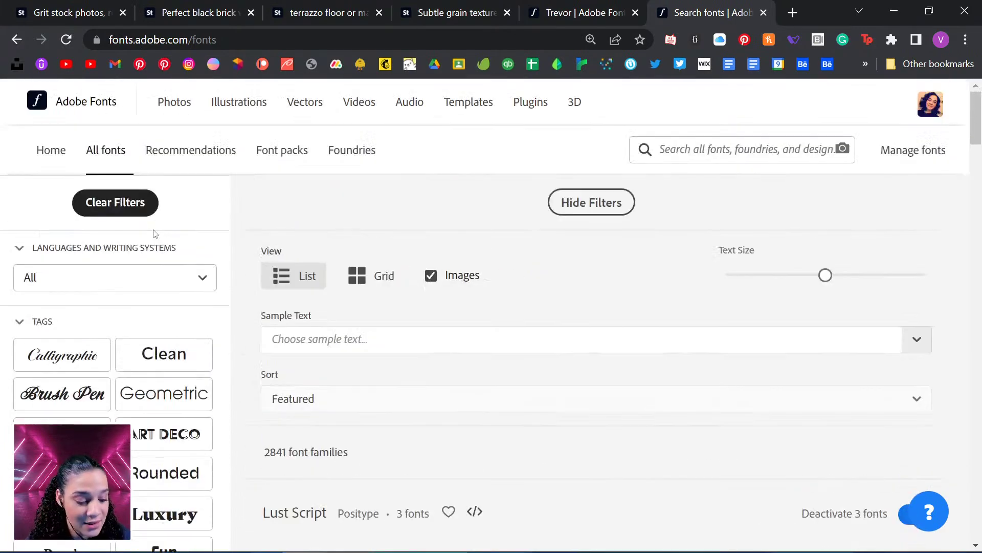
Return to the Font Packs collection, go to page 4 and look over its packs.
{"action": "left_click", "coordinate": [18, 40]}
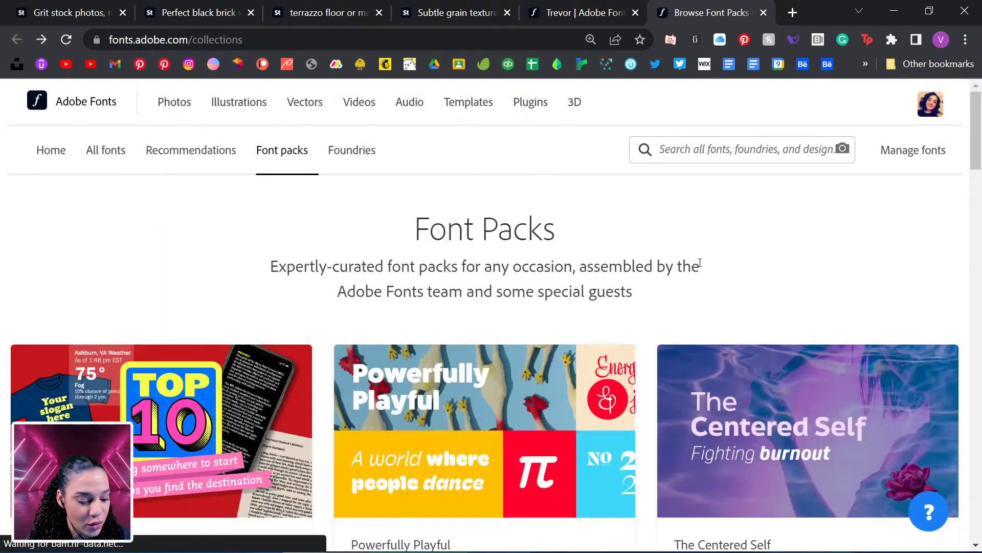
{"action": "scroll", "coordinate": [652, 307], "scroll_direction": "down", "scroll_amount": 13}
{"action": "scroll", "coordinate": [652, 307], "scroll_direction": "down", "scroll_amount": 20}
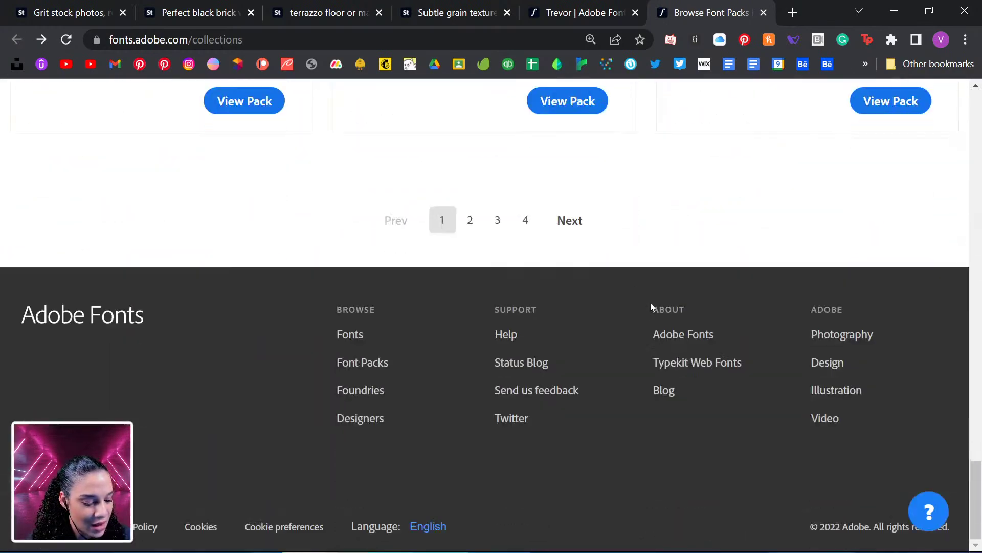
{"action": "left_click", "coordinate": [525, 220]}
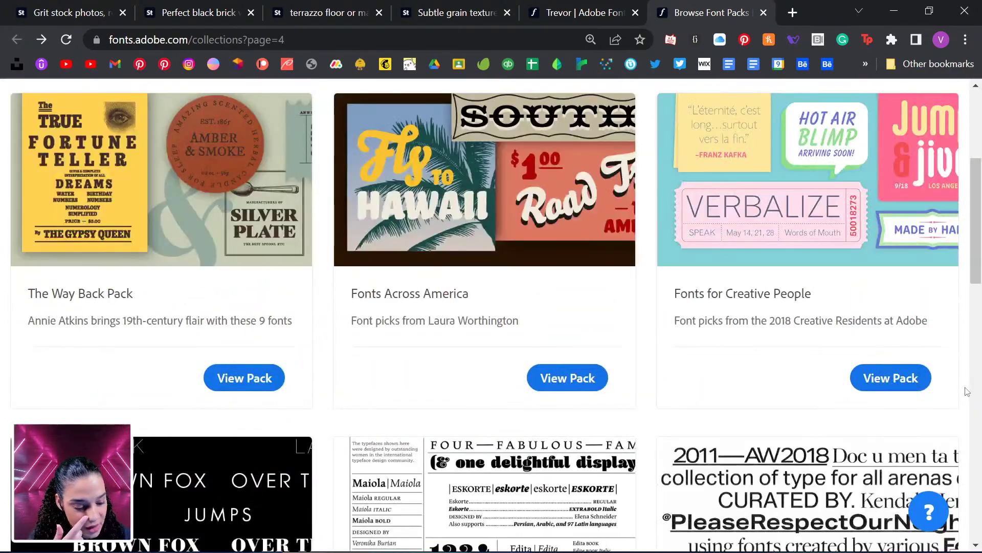
{"action": "scroll", "coordinate": [961, 391], "scroll_direction": "down", "scroll_amount": 3}
{"action": "scroll", "coordinate": [949, 393], "scroll_direction": "up", "scroll_amount": 6}
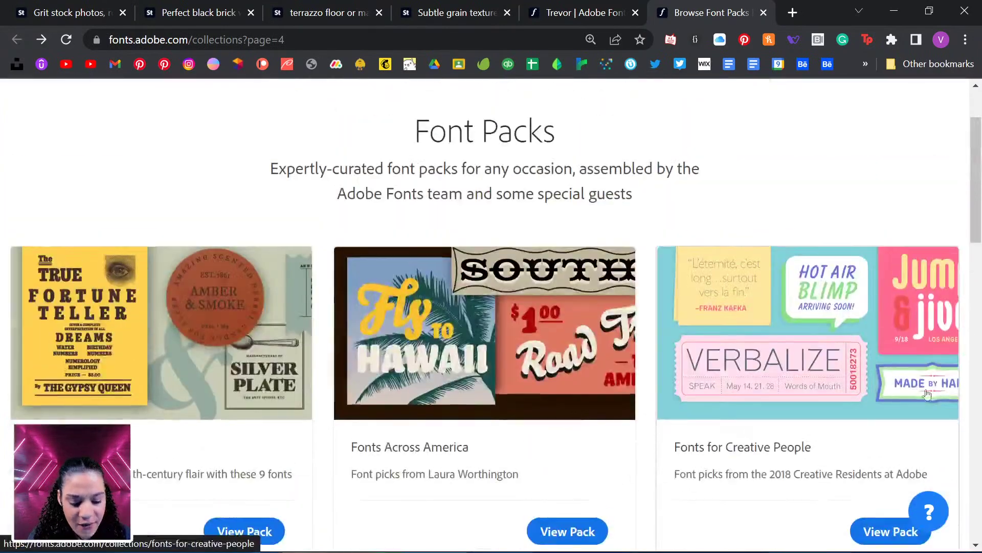
{"action": "scroll", "coordinate": [163, 301], "scroll_direction": "down", "scroll_amount": 4}
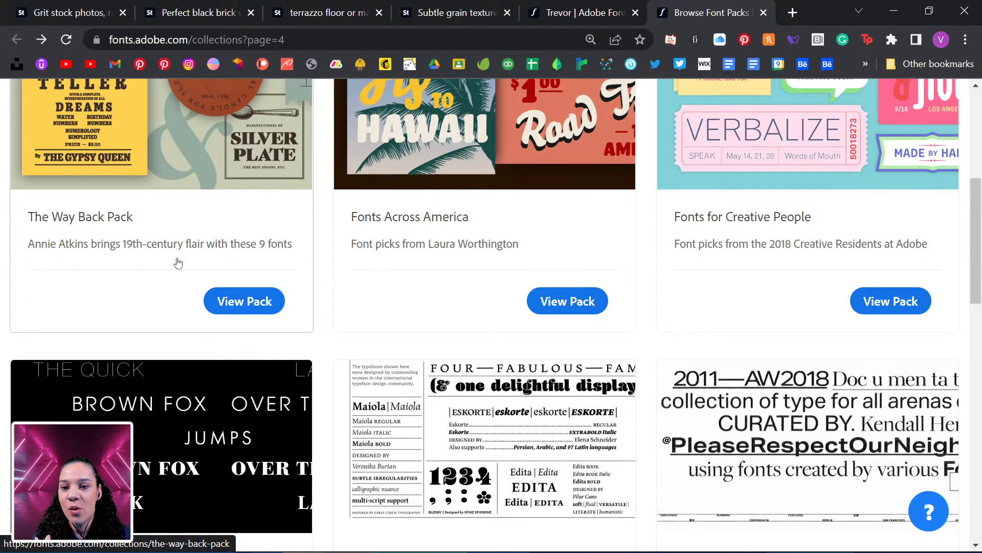
Open The Way Back Pack and look over the samples of its included fonts.
{"action": "scroll", "coordinate": [189, 262], "scroll_direction": "up", "scroll_amount": 1}
{"action": "left_click", "coordinate": [201, 254]}
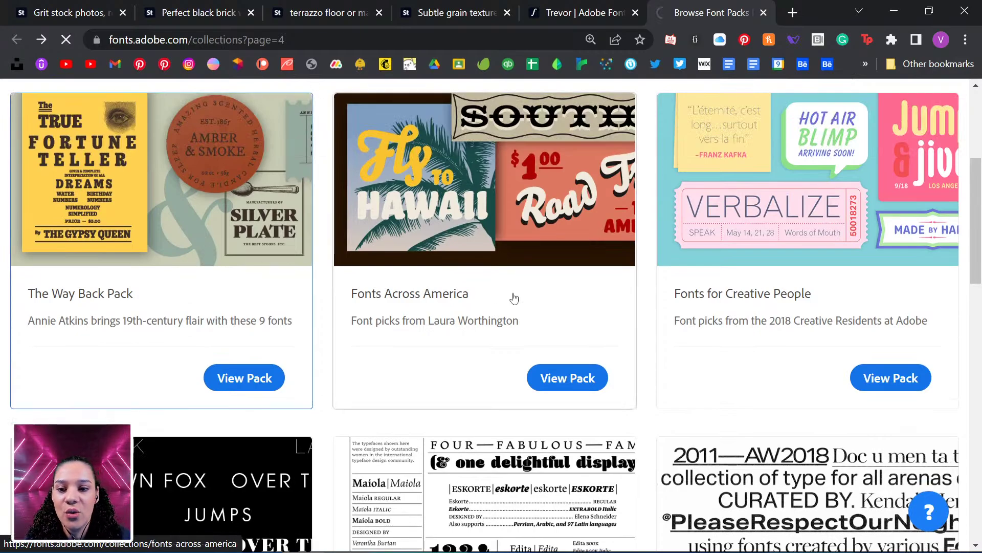
{"action": "scroll", "coordinate": [729, 428], "scroll_direction": "down", "scroll_amount": 10}
{"action": "scroll", "coordinate": [733, 433], "scroll_direction": "down", "scroll_amount": 15}
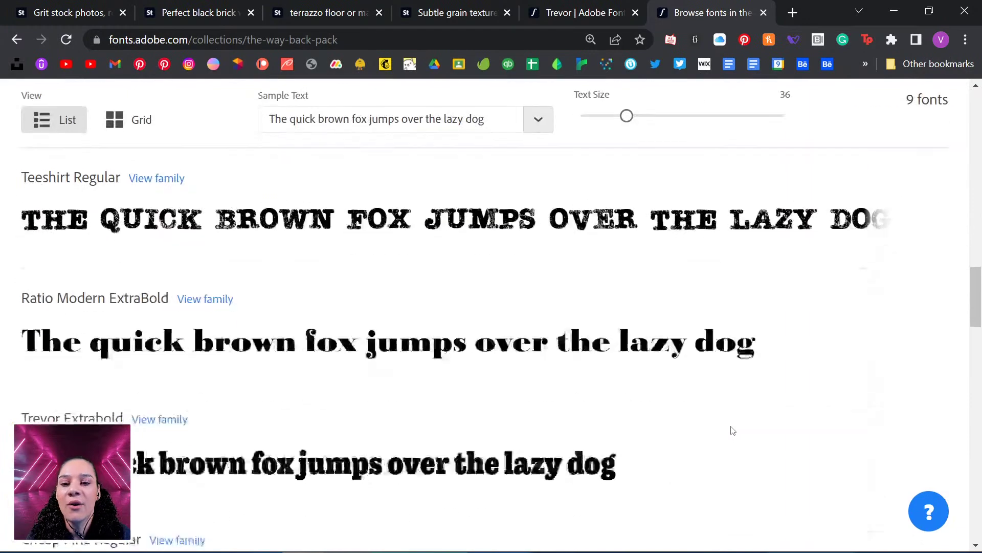
{"action": "scroll", "coordinate": [732, 430], "scroll_direction": "up", "scroll_amount": 2}
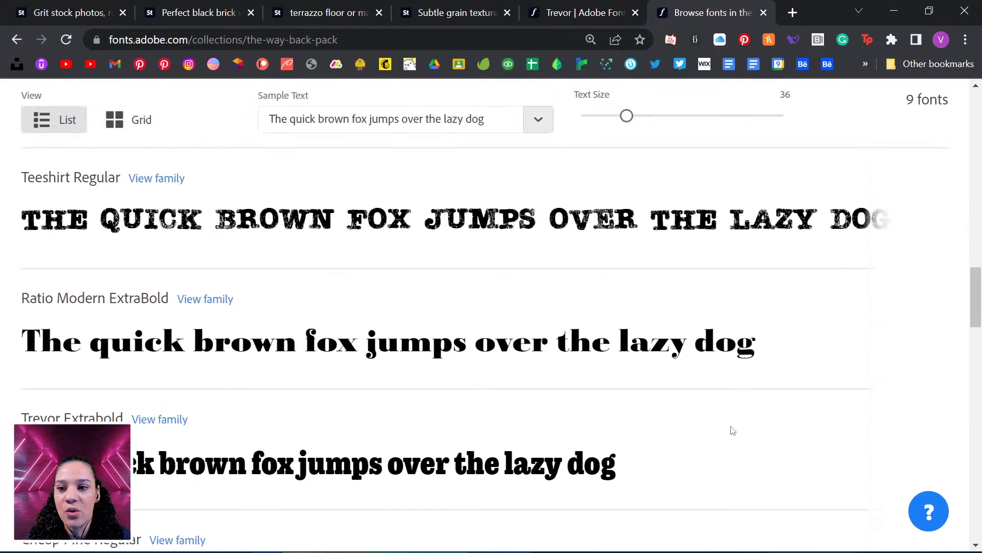
View the Teeshirt font family page, then go back to The Way Back Pack.
{"action": "left_click", "coordinate": [165, 180]}
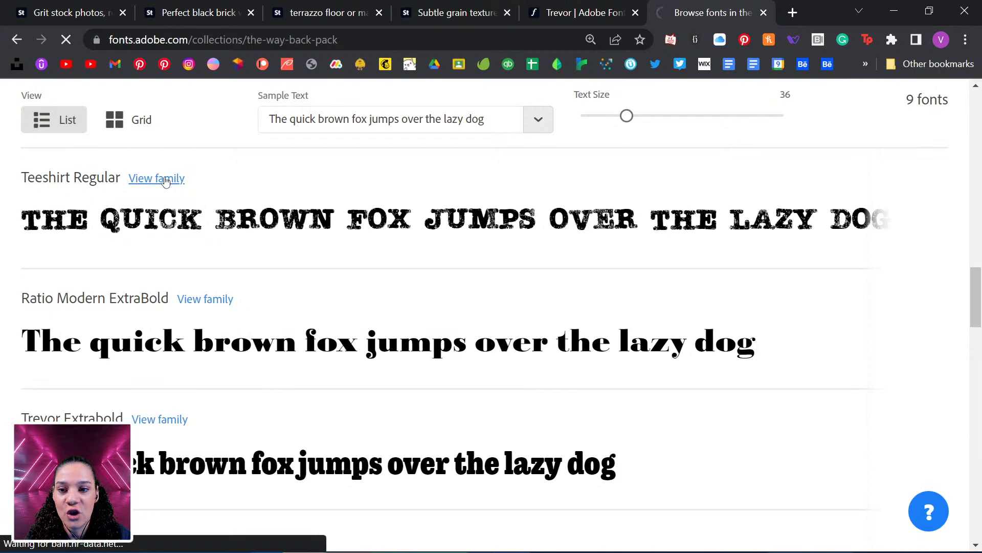
{"action": "scroll", "coordinate": [471, 319], "scroll_direction": "down", "scroll_amount": 3}
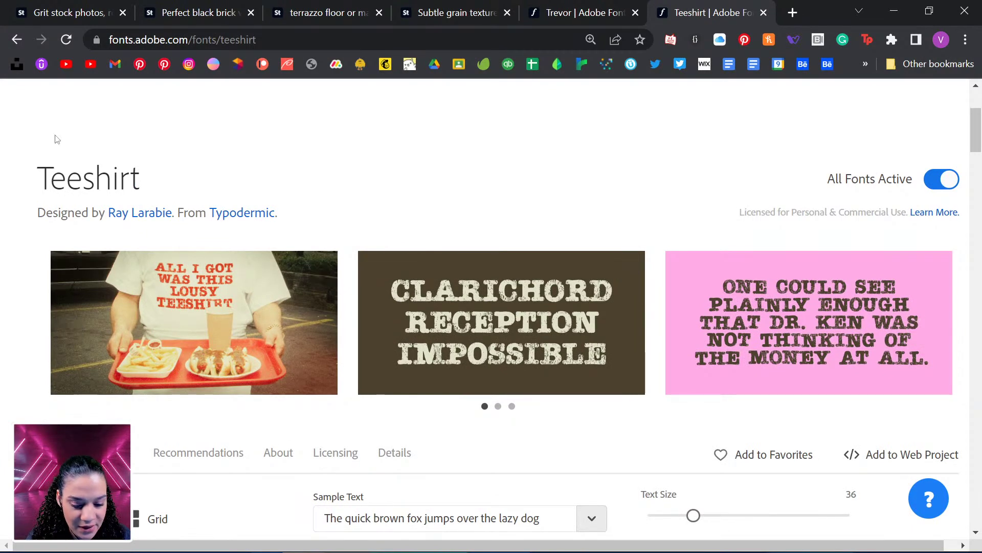
{"action": "left_click", "coordinate": [18, 35]}
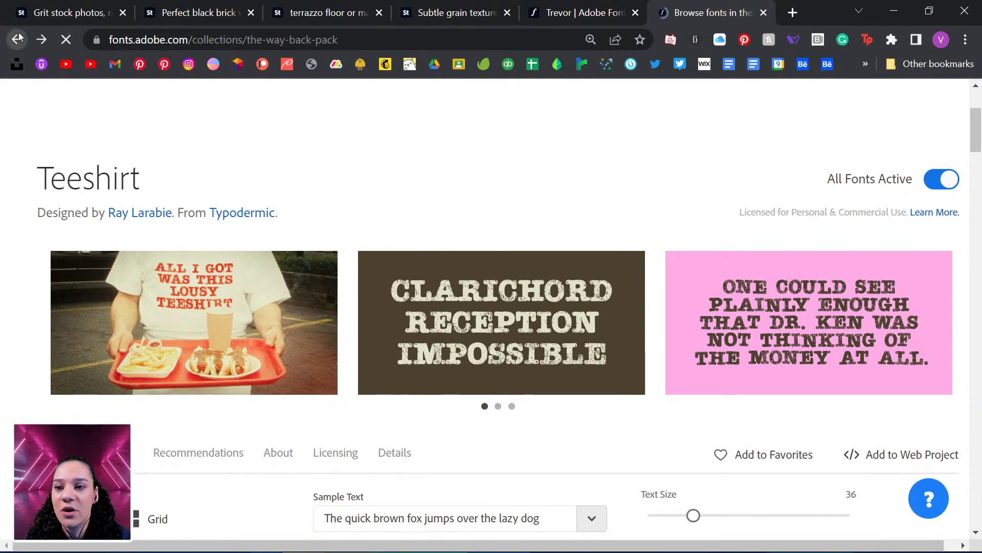
Examine The Way Back Pack's activation switch and the font samples down to Trevor Extrabold.
{"action": "scroll", "coordinate": [511, 303], "scroll_direction": "down", "scroll_amount": 3}
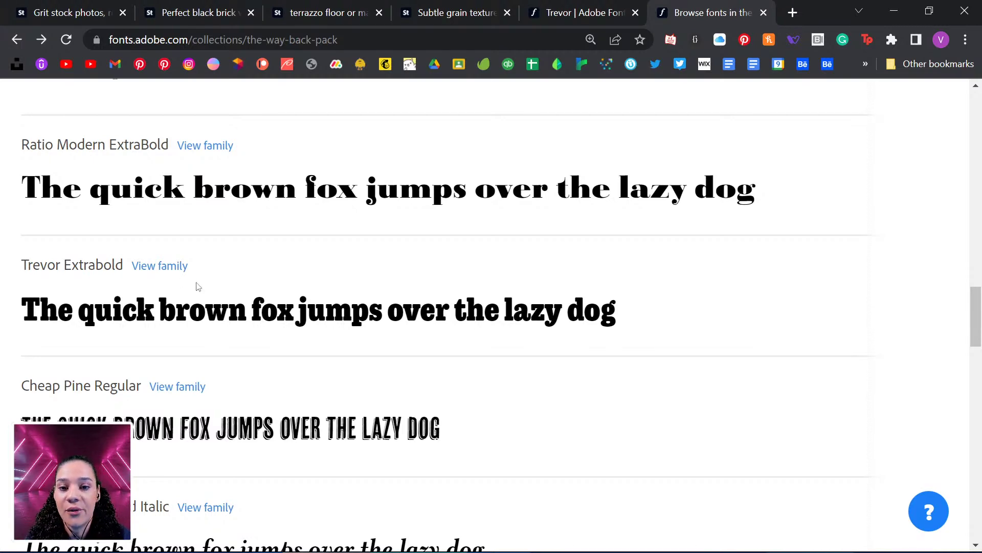
{"action": "scroll", "coordinate": [478, 363], "scroll_direction": "up", "scroll_amount": 7}
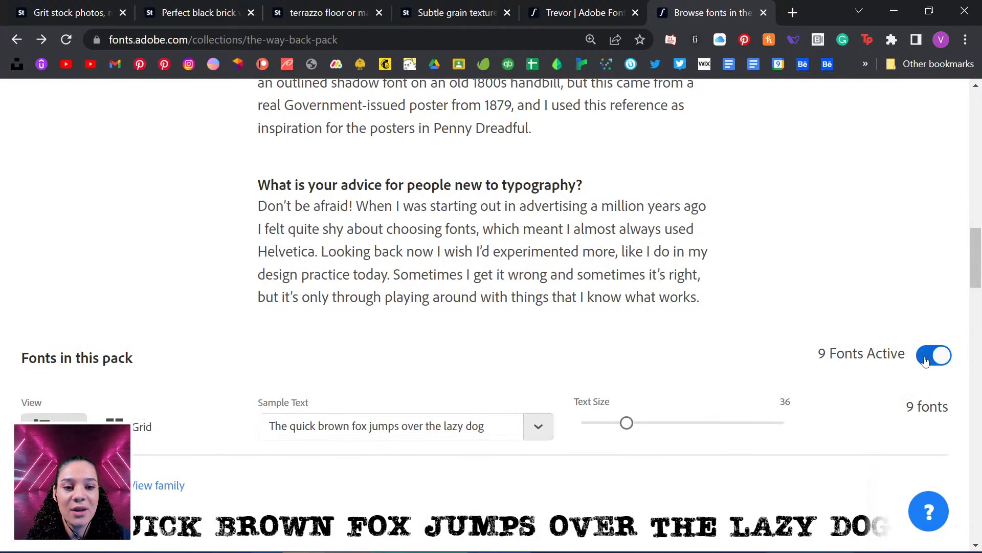
{"action": "scroll", "coordinate": [689, 435], "scroll_direction": "down", "scroll_amount": 1}
{"action": "scroll", "coordinate": [689, 436], "scroll_direction": "down", "scroll_amount": 10}
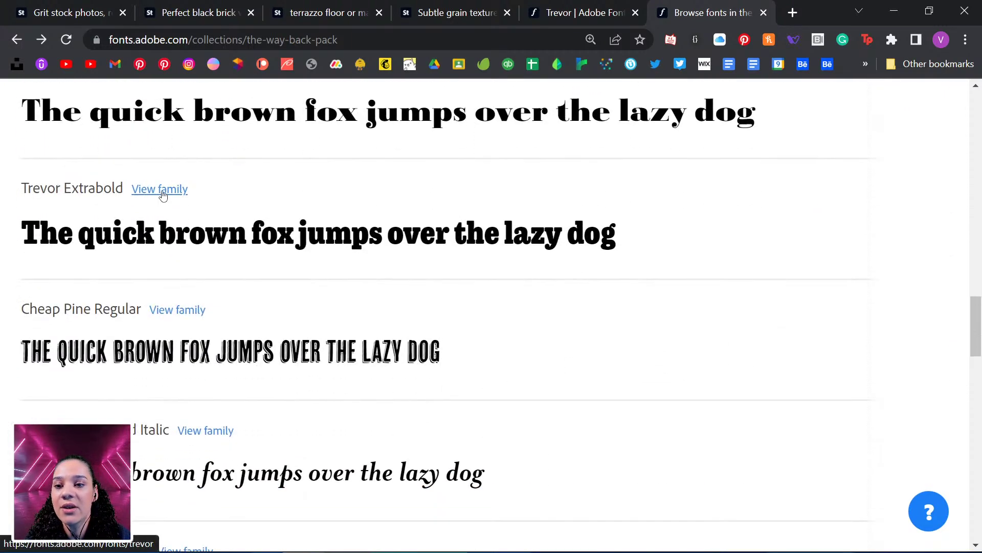
Open the Trevor font family and review the samples of its different weights.
{"action": "left_click", "coordinate": [161, 193]}
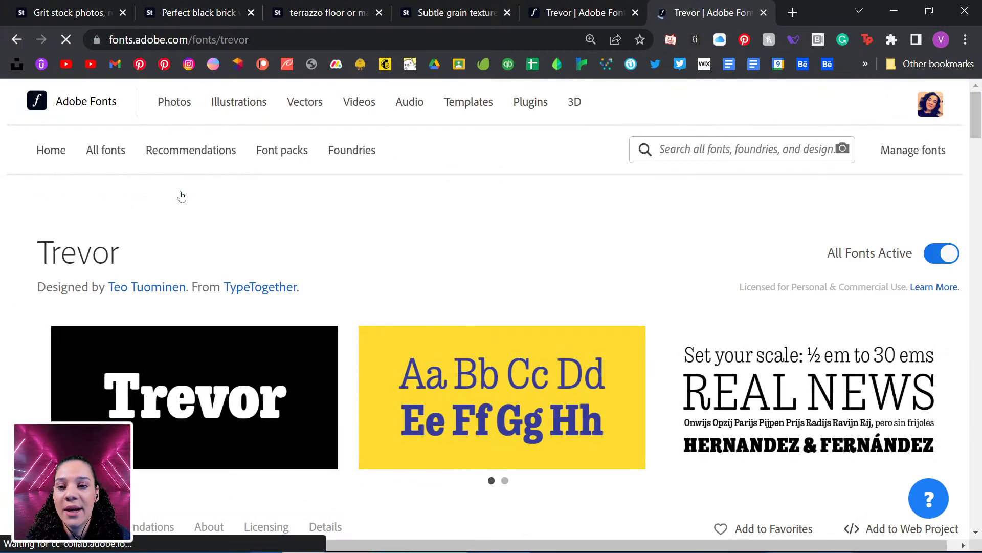
{"action": "scroll", "coordinate": [715, 358], "scroll_direction": "down", "scroll_amount": 3}
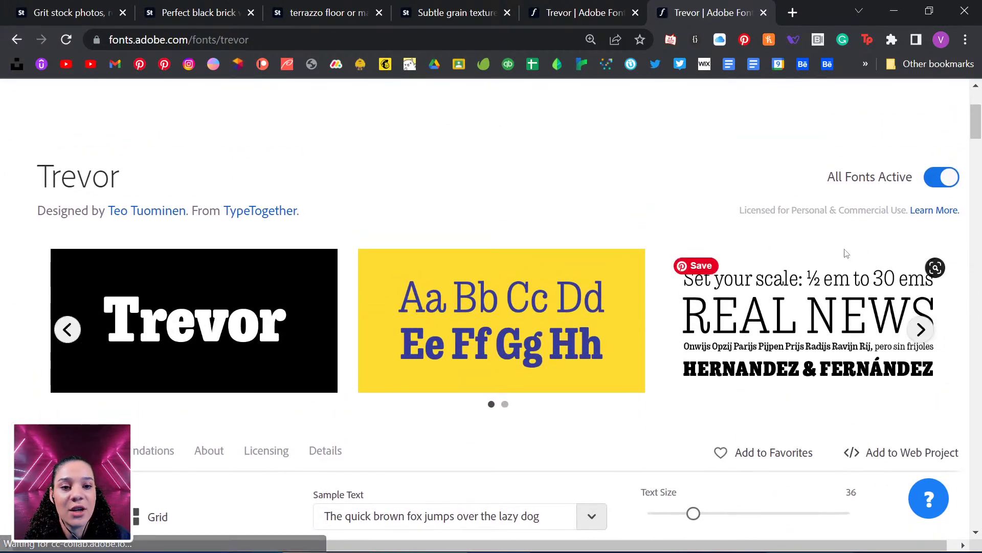
{"action": "scroll", "coordinate": [676, 339], "scroll_direction": "down", "scroll_amount": 5}
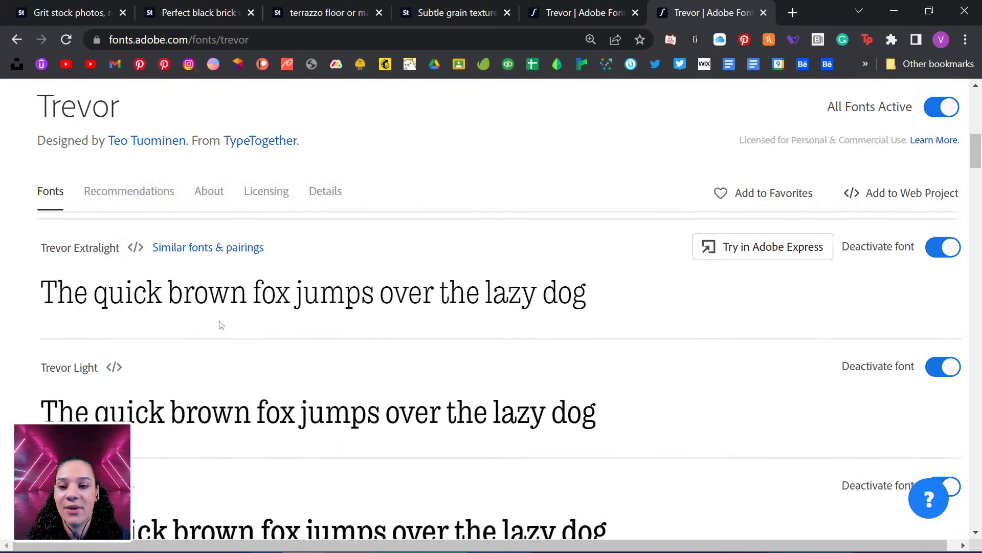
{"action": "scroll", "coordinate": [195, 327], "scroll_direction": "down", "scroll_amount": 7}
{"action": "scroll", "coordinate": [191, 331], "scroll_direction": "down", "scroll_amount": 8}
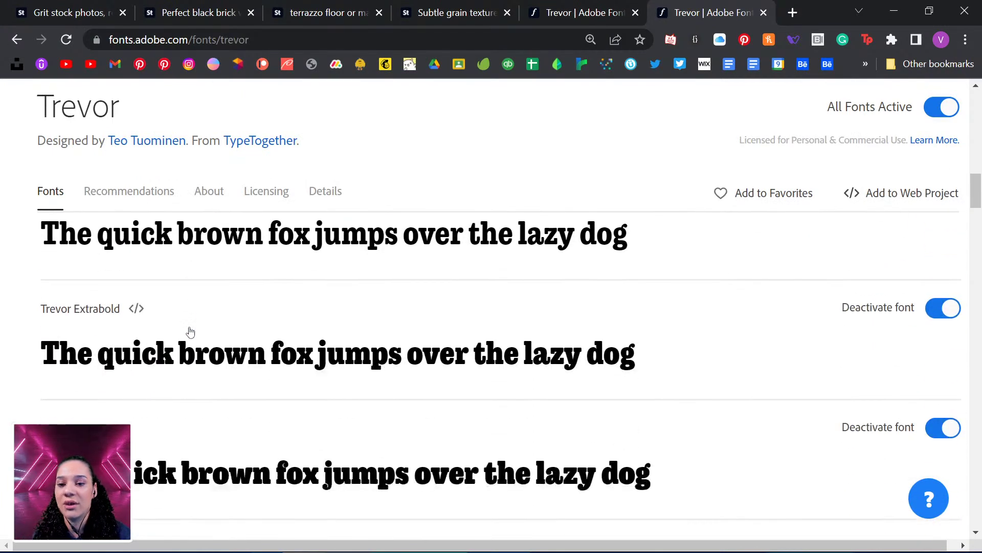
{"action": "scroll", "coordinate": [192, 328], "scroll_direction": "up", "scroll_amount": 15}
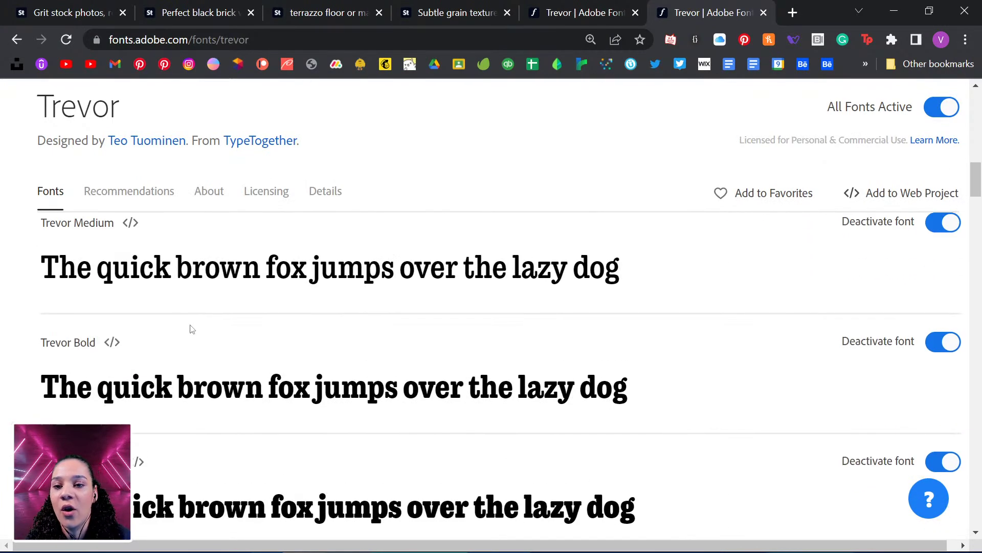
{"action": "scroll", "coordinate": [192, 329], "scroll_direction": "up", "scroll_amount": 2}
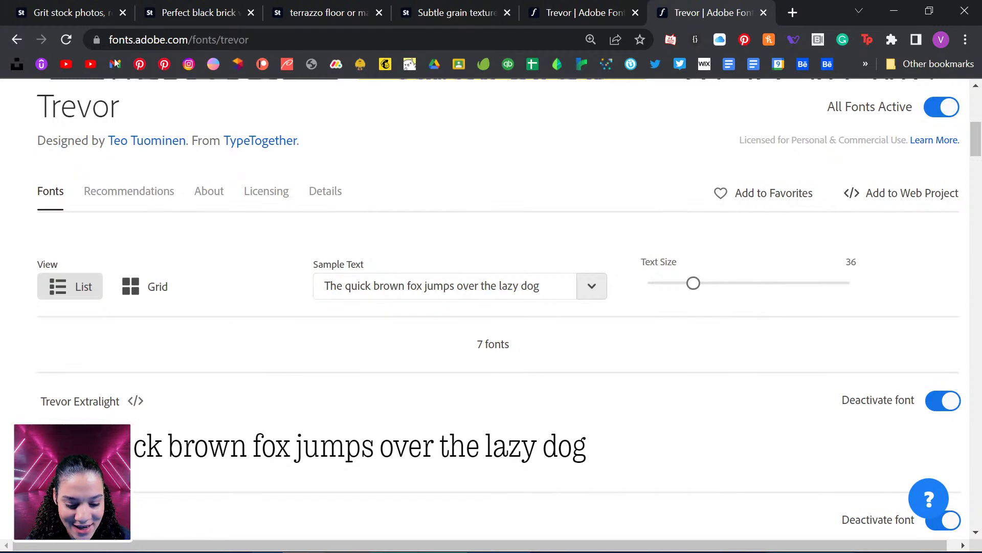
Switch to the Adobe Stock results for free "grit" images and look through the textures.
{"action": "left_click", "coordinate": [92, 17]}
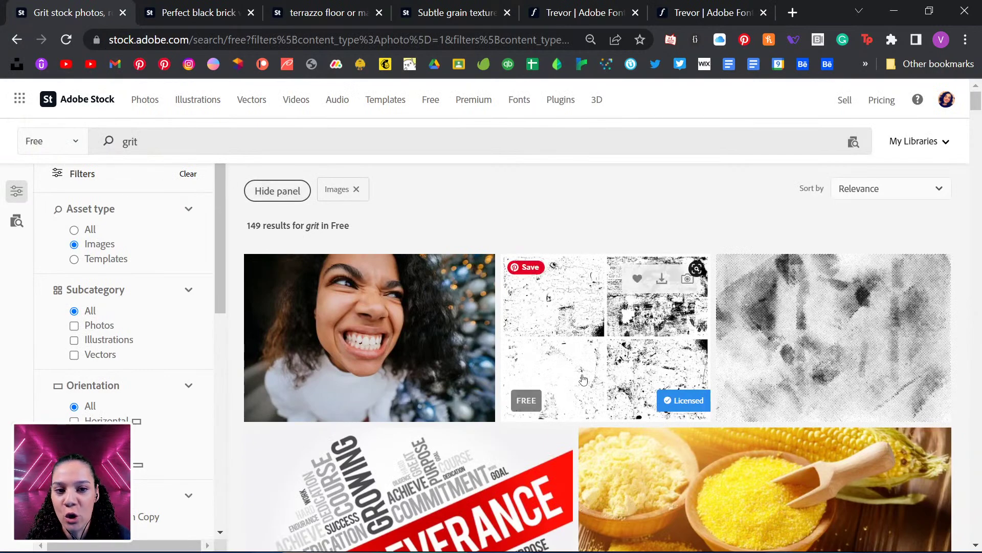
{"action": "scroll", "coordinate": [583, 379], "scroll_direction": "down", "scroll_amount": 10}
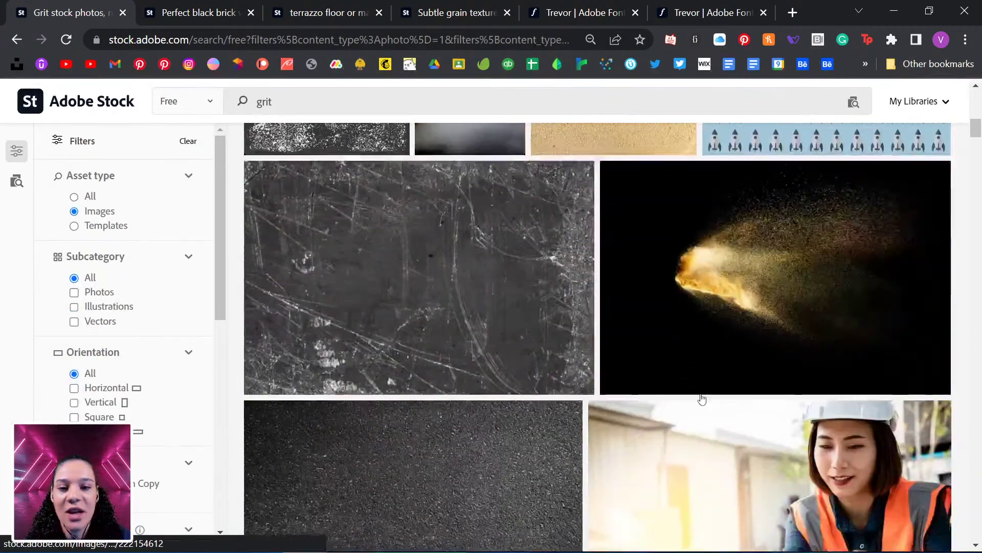
{"action": "scroll", "coordinate": [702, 399], "scroll_direction": "down", "scroll_amount": 6}
{"action": "scroll", "coordinate": [702, 399], "scroll_direction": "up", "scroll_amount": 12}
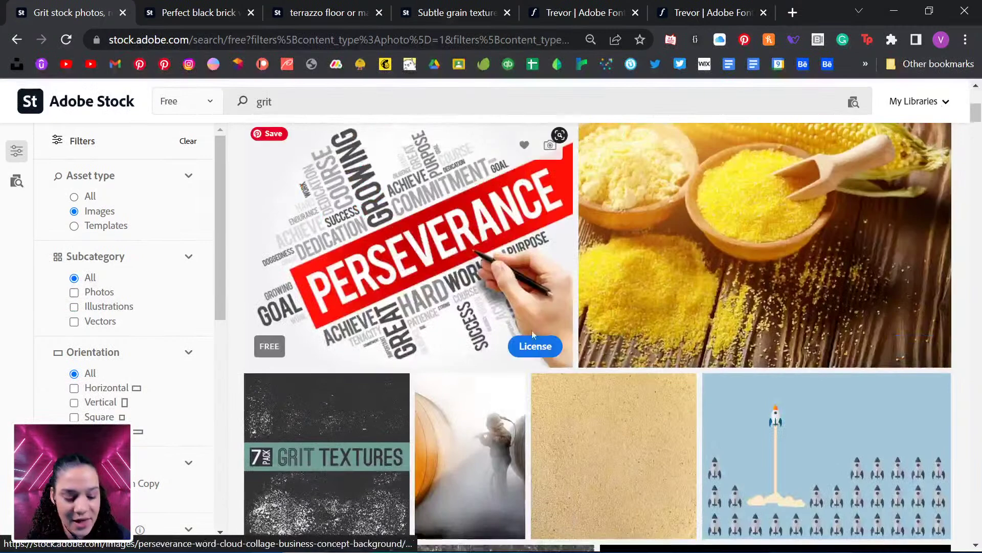
View the already open asset pages of the black brick wall and the terrazzo floor texture.
{"action": "left_click", "coordinate": [225, 14]}
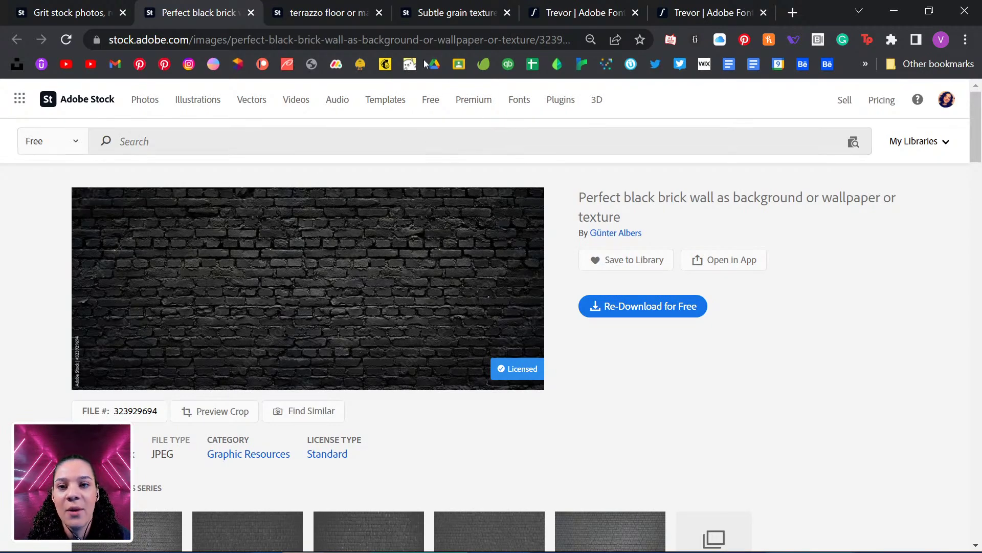
{"action": "left_click", "coordinate": [327, 16]}
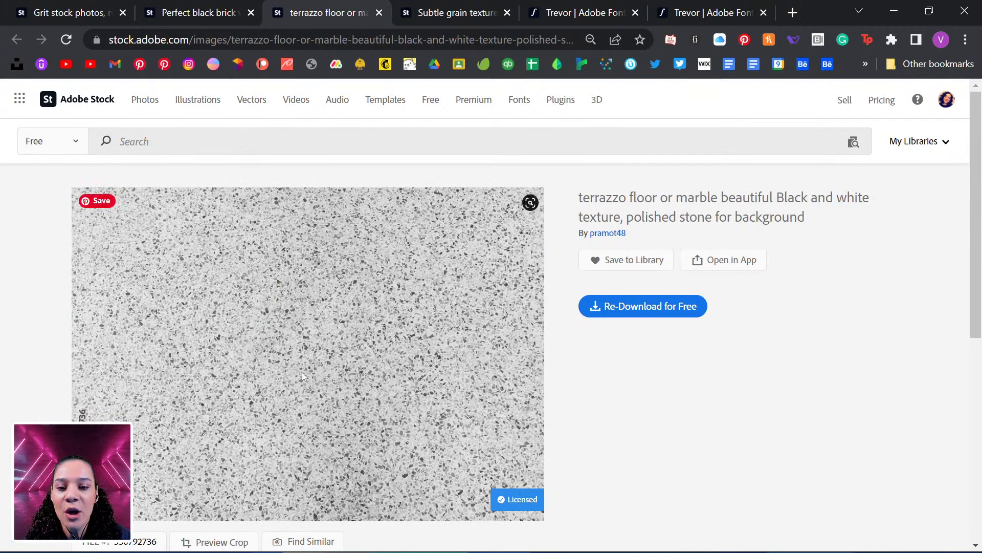
View the already open asset page of the subtle grain texture.
{"action": "left_click", "coordinate": [444, 14]}
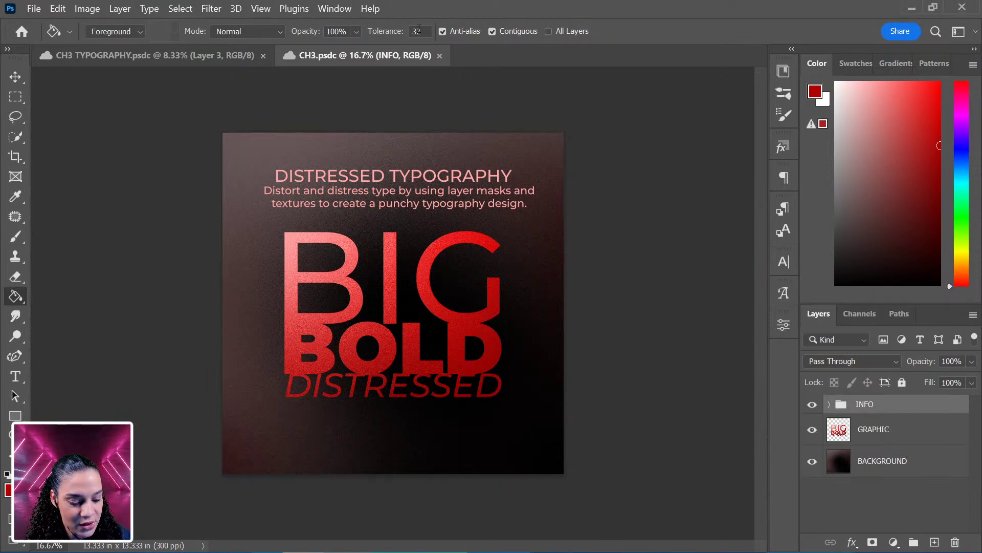
In the CH3 document in Photoshop, hide the INFO group and the GRAPHIC layer.
{"action": "left_click", "coordinate": [812, 404]}
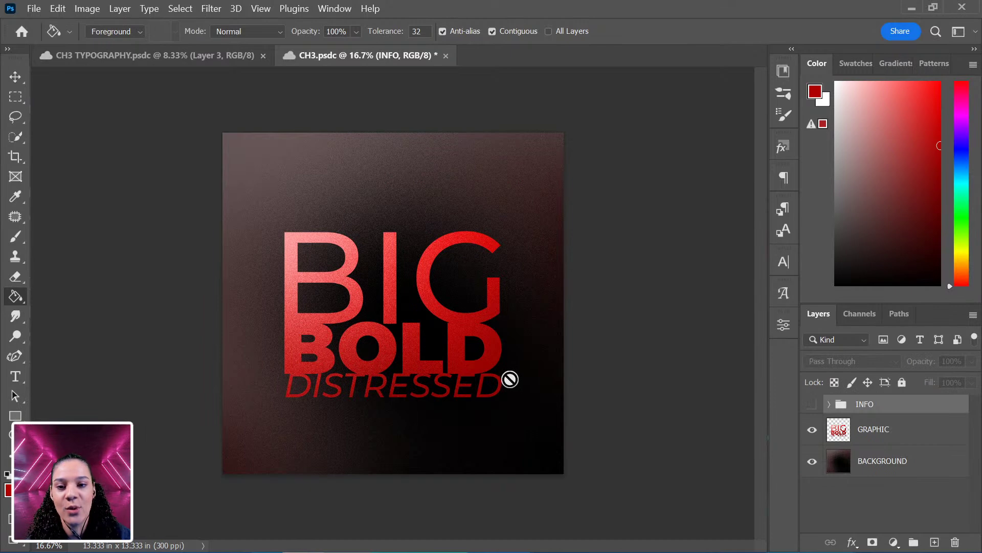
{"action": "left_click", "coordinate": [812, 429]}
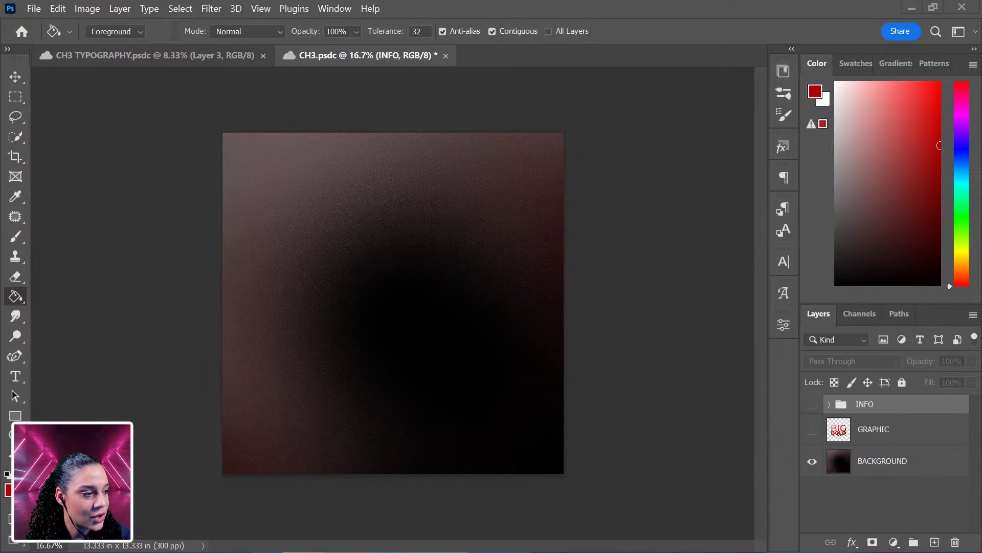
Place the AdobeStock_323929694 black brick wall image and scale it to about 83.55% so it covers the whole canvas.
{"action": "left_click_drag", "start_coordinate": [519, 278], "coordinate": [449, 351]}
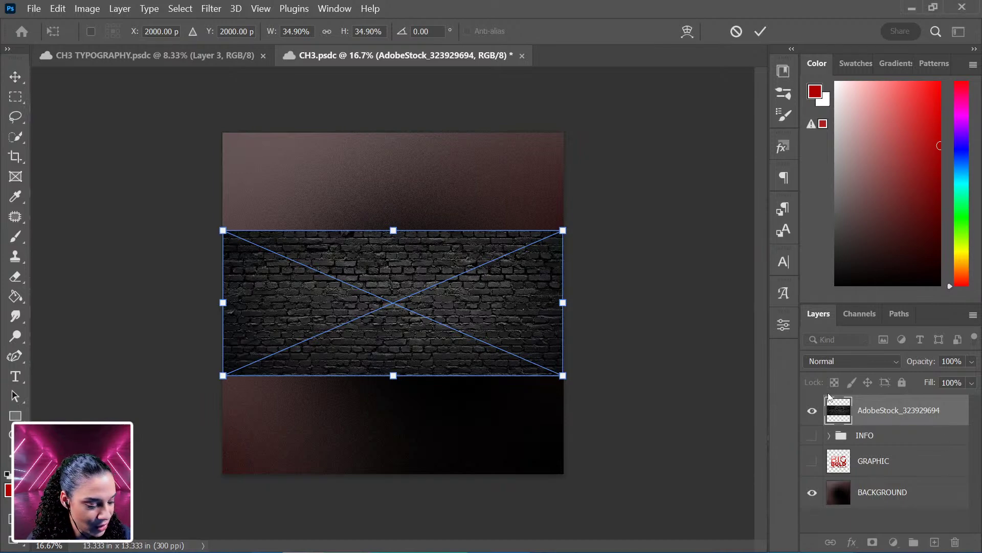
{"action": "left_click_drag", "start_coordinate": [564, 229], "coordinate": [792, 101]}
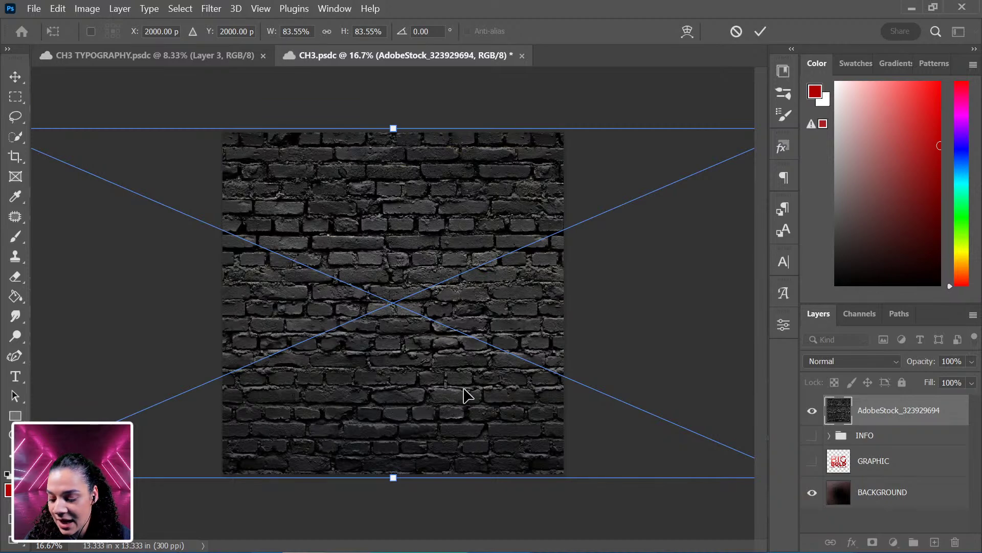
{"action": "key", "text": "g"}
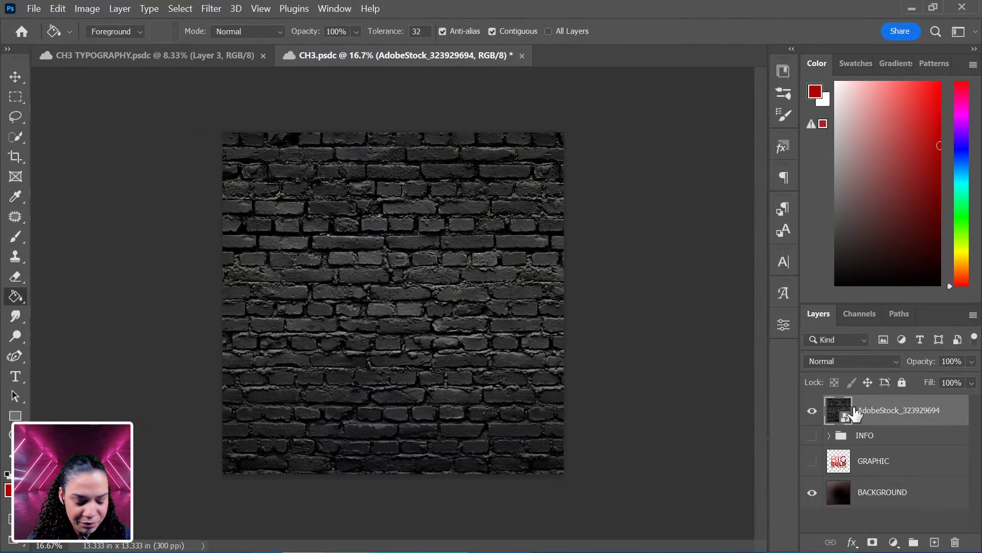
Examine the cracks and surface detail of the placed brick wall texture up close.
{"action": "key", "text": "ctrl+plus"}
{"action": "key", "text": "ctrl+plus"}
{"action": "key", "text": "ctrl+plus"}
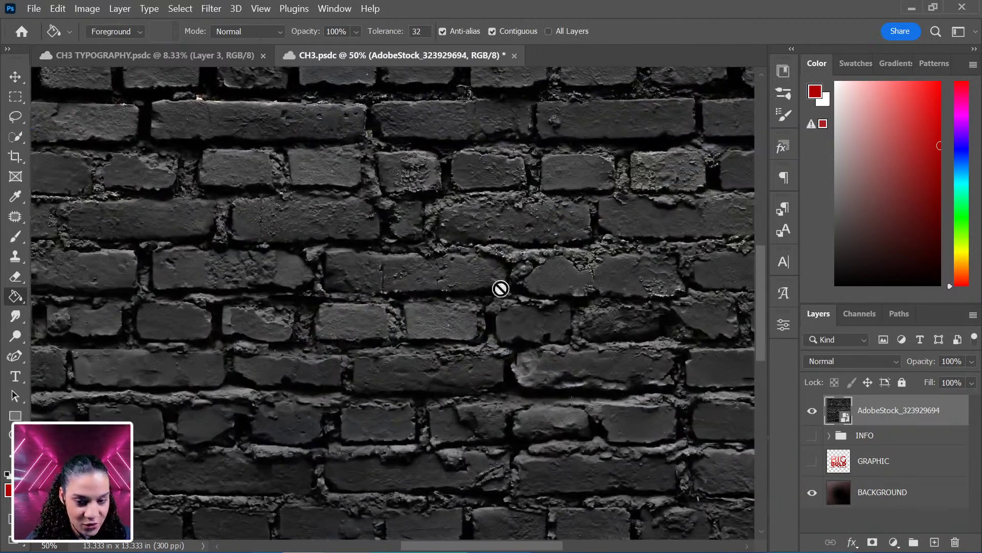
{"action": "key", "text": "ctrl+plus"}
{"action": "key", "text": "ctrl+minus"}
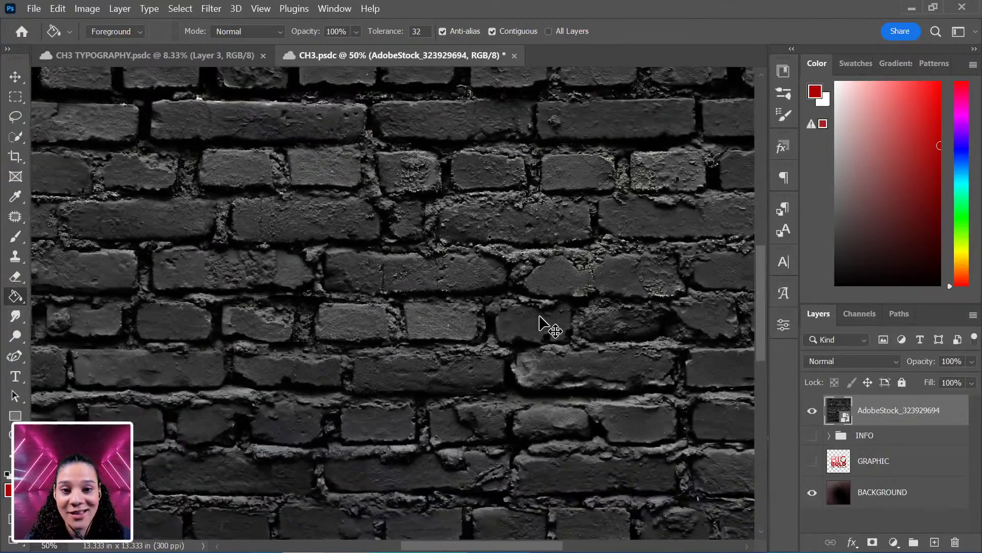
{"action": "key", "text": "ctrl+minus"}
{"action": "key", "text": "ctrl+minus"}
{"action": "key", "text": "ctrl+plus"}
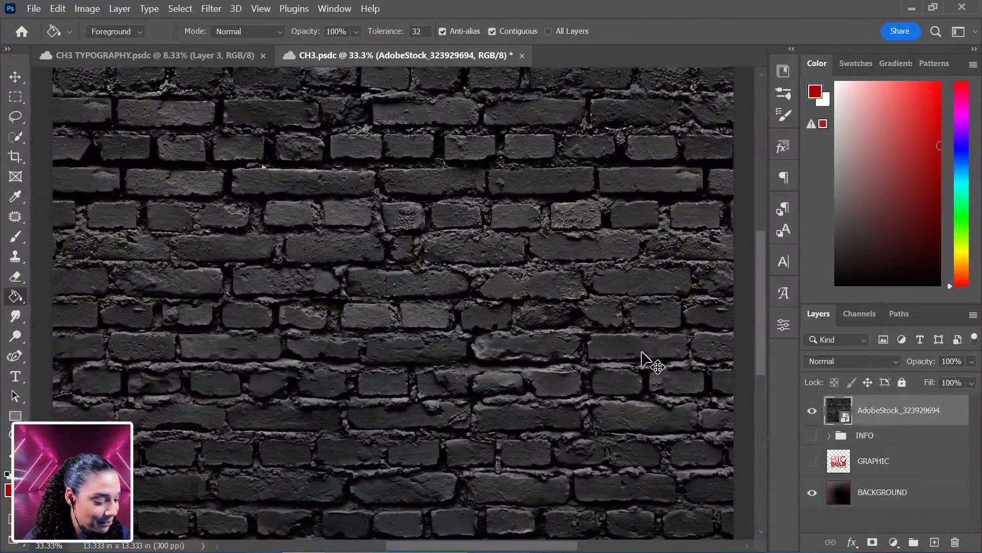
{"action": "key", "text": "ctrl+minus"}
{"action": "key", "text": "ctrl+minus"}
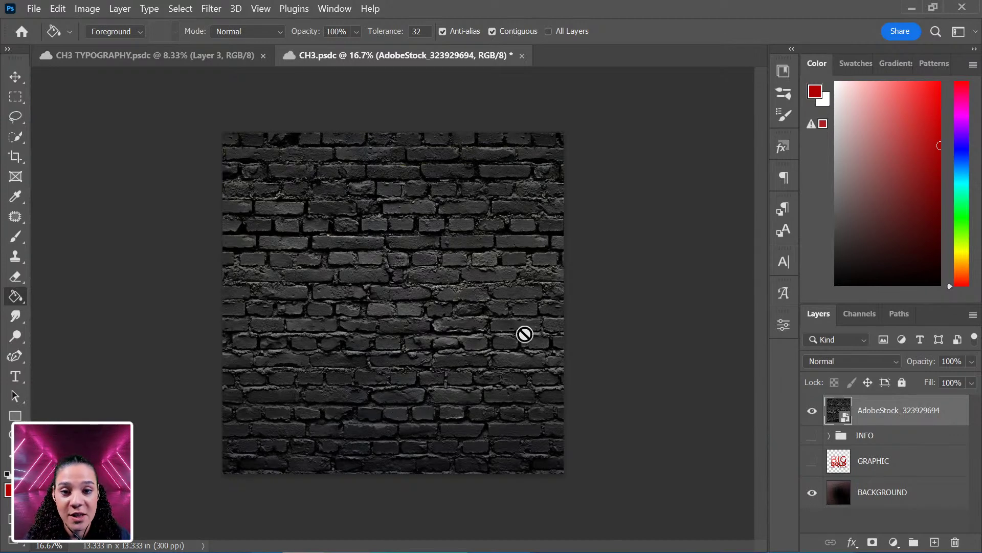
Save the document, and copy the canvas-sized area of the brick image onto a new layer.
{"action": "key", "text": "ctrl+s"}
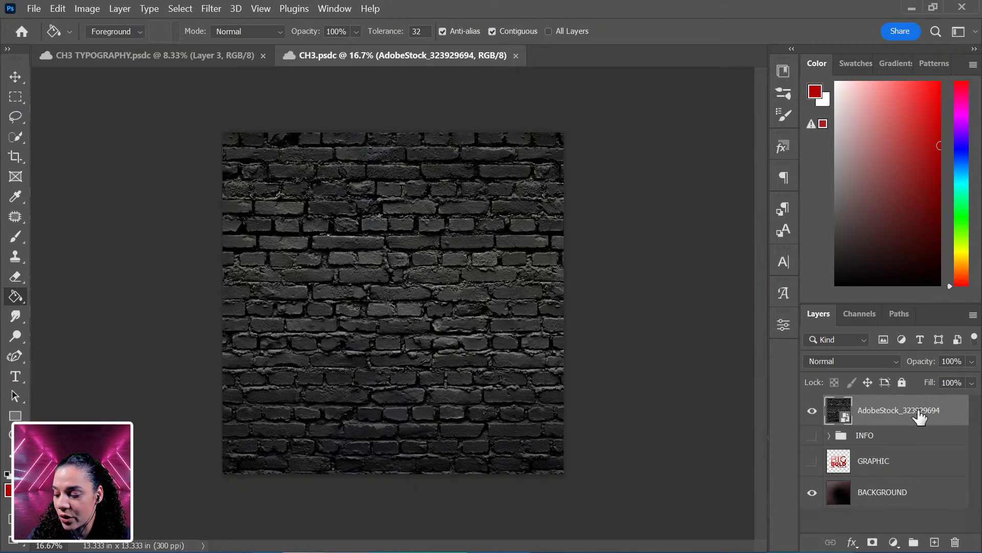
{"action": "key", "text": "ctrl+a"}
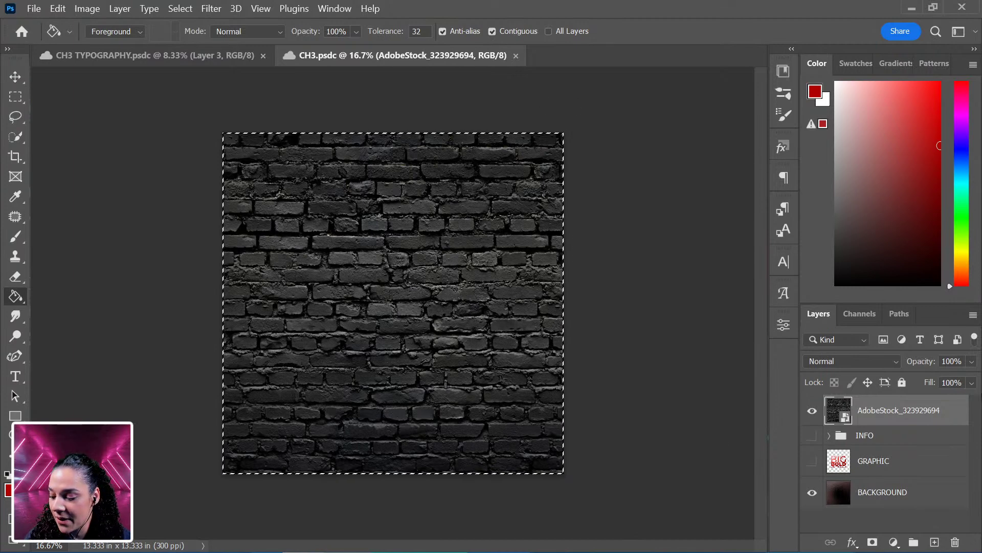
{"action": "key", "text": "ctrl+v"}
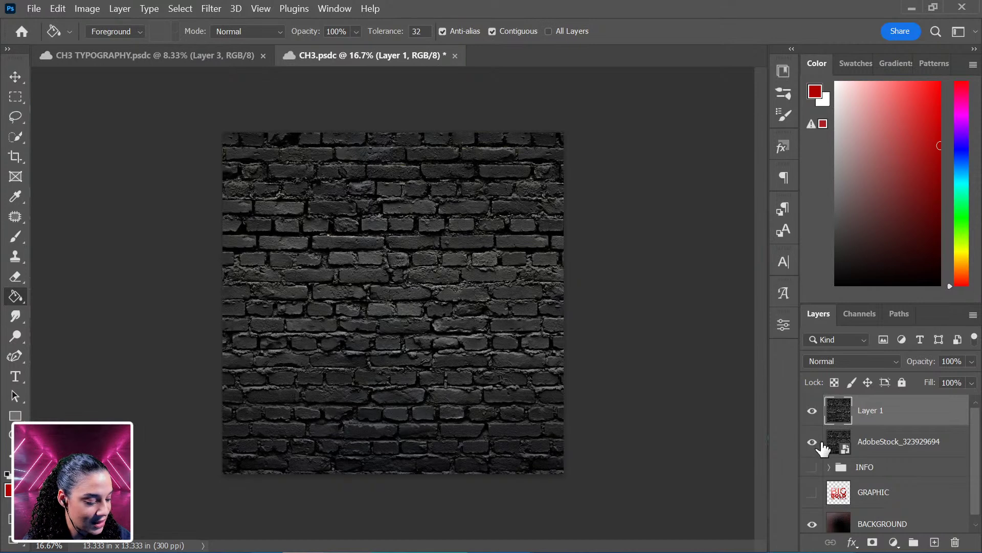
Compare the transform bounds of the original AdobeStock brick layer with those of the pasted Layer 1.
{"action": "left_click", "coordinate": [811, 410]}
{"action": "left_click", "coordinate": [890, 444]}
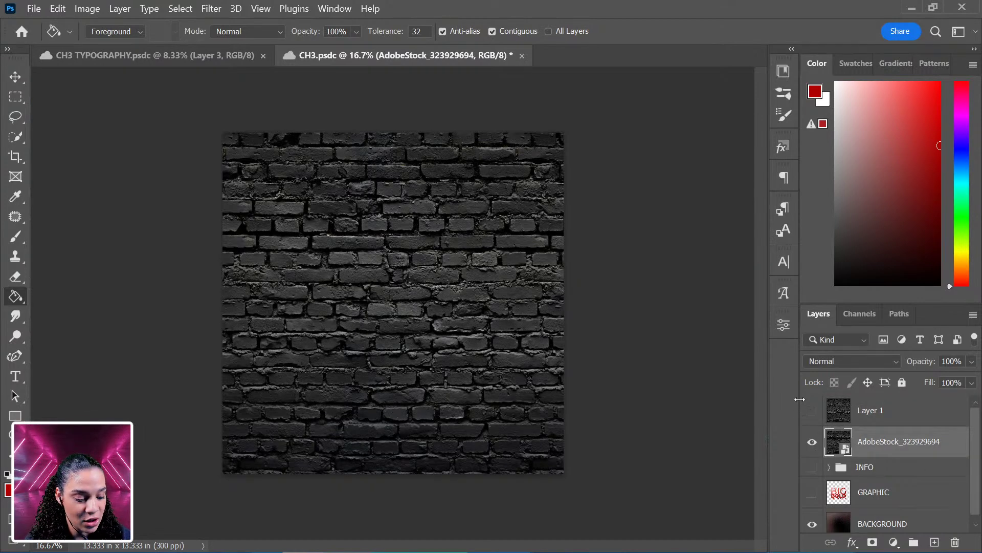
{"action": "key", "text": "ctrl+t"}
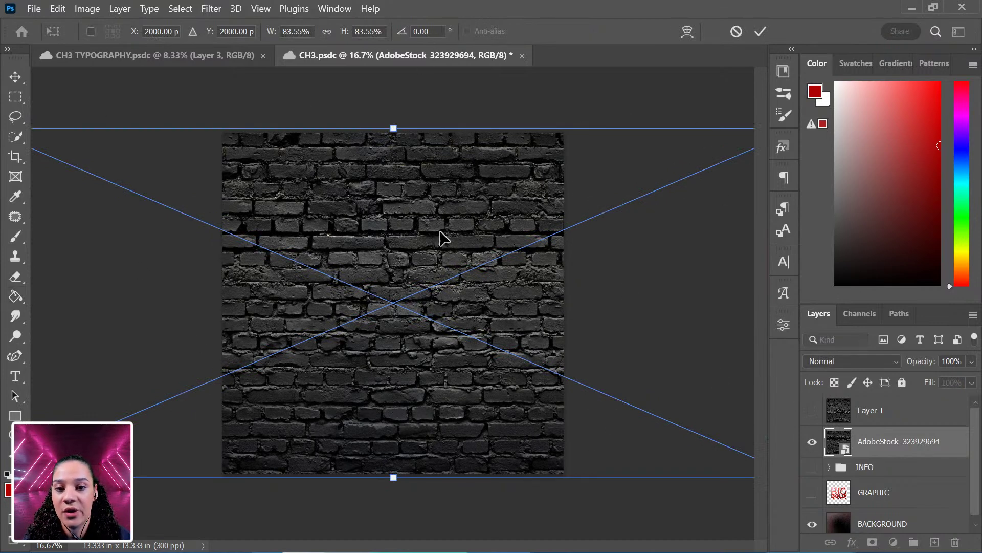
{"action": "key", "text": "Return"}
{"action": "left_click", "coordinate": [811, 410]}
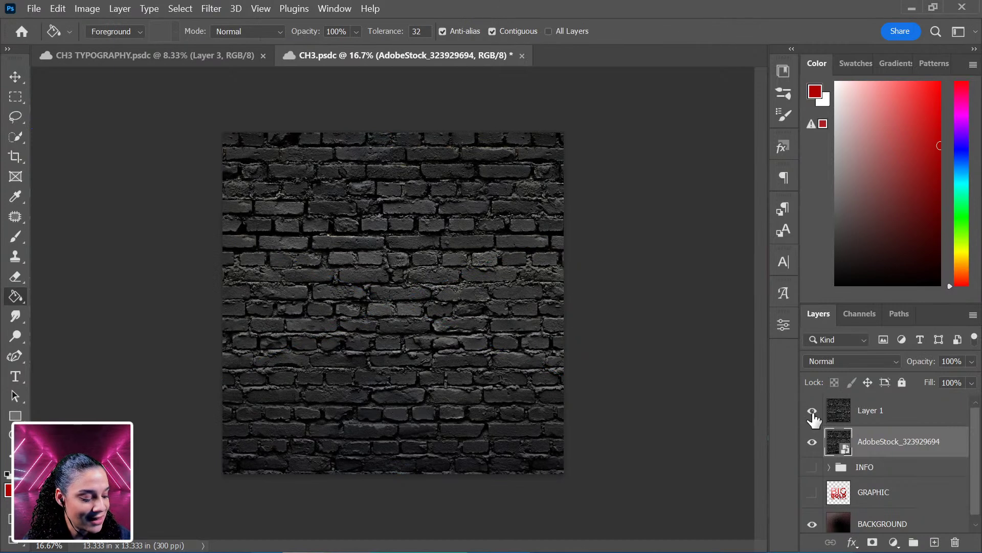
{"action": "left_click", "coordinate": [909, 412]}
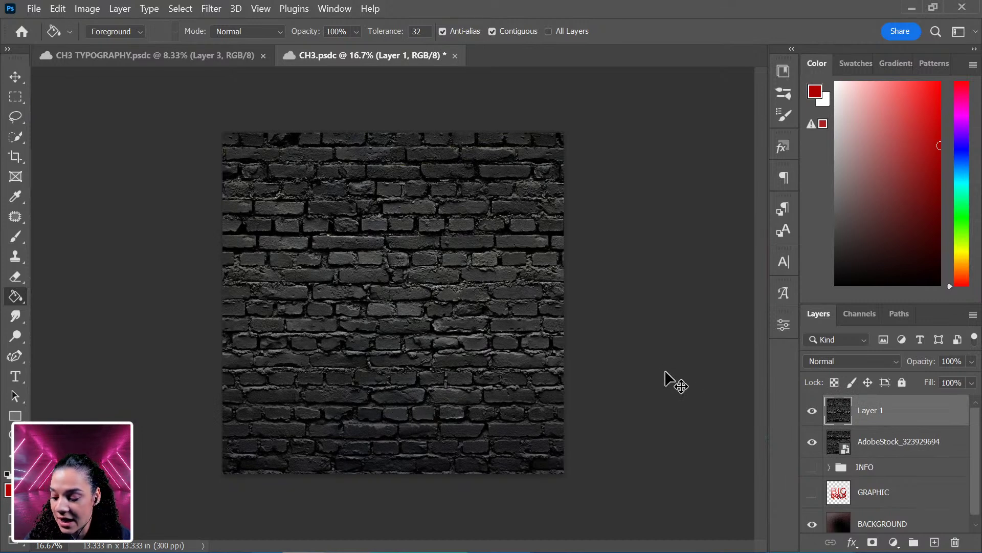
{"action": "key", "text": "ctrl+t"}
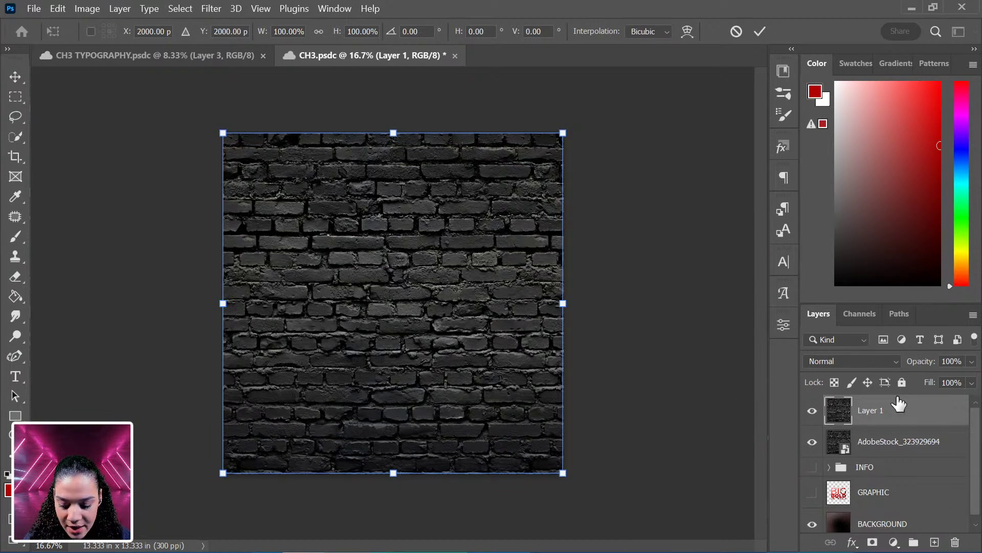
{"action": "key", "text": "Return"}
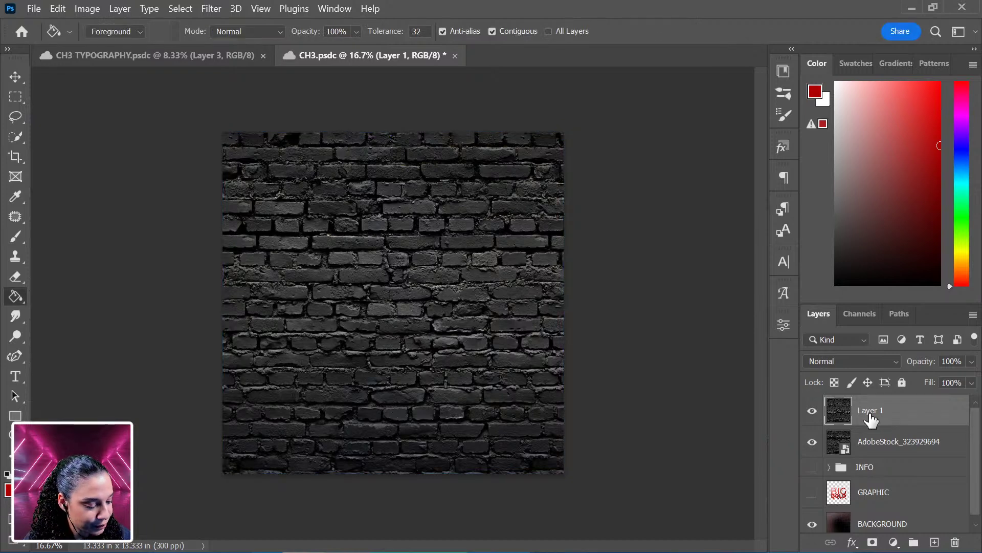
Convert the pasted brick layer, Layer 1, to a smart object.
{"action": "double_click", "coordinate": [874, 411]}
{"action": "left_click", "coordinate": [923, 413]}
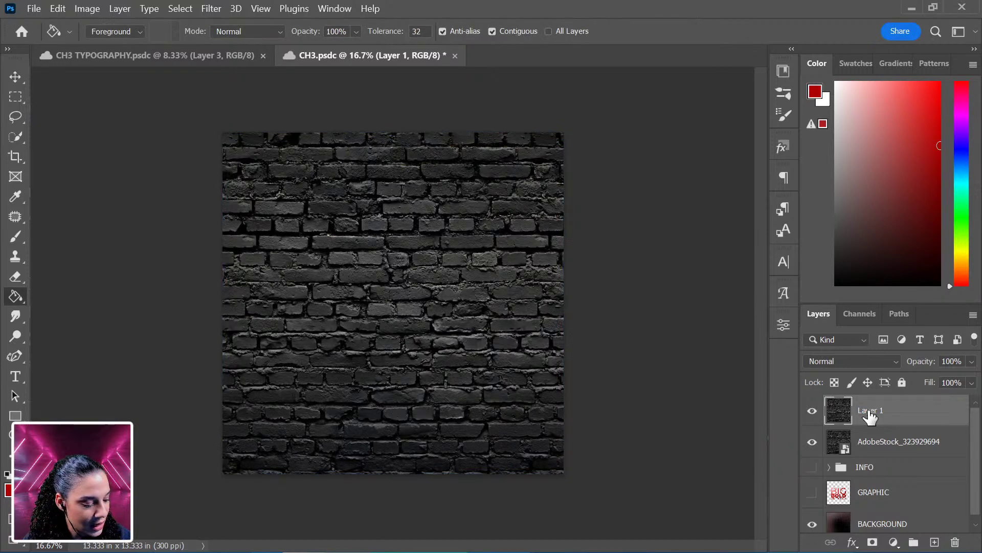
{"action": "right_click", "coordinate": [870, 411]}
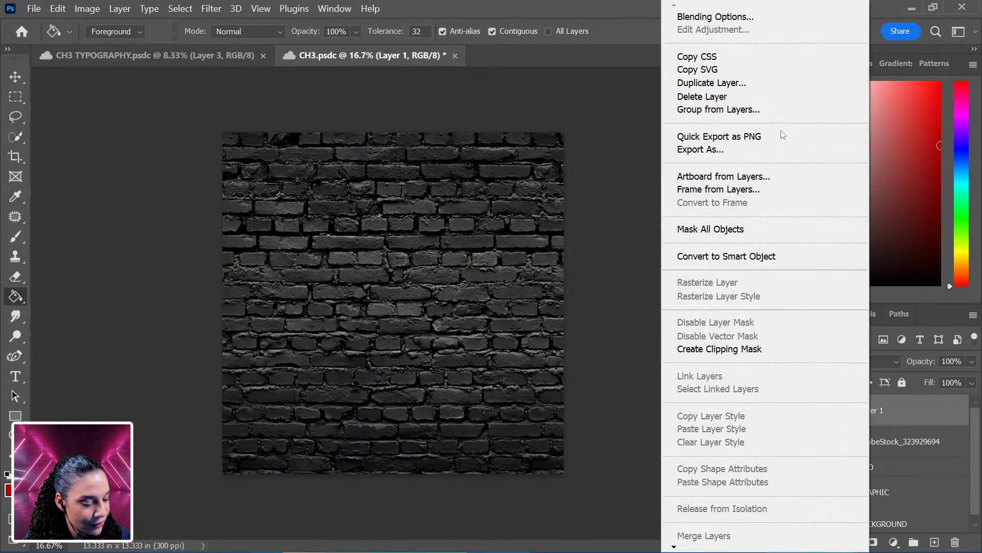
{"action": "left_click", "coordinate": [772, 256]}
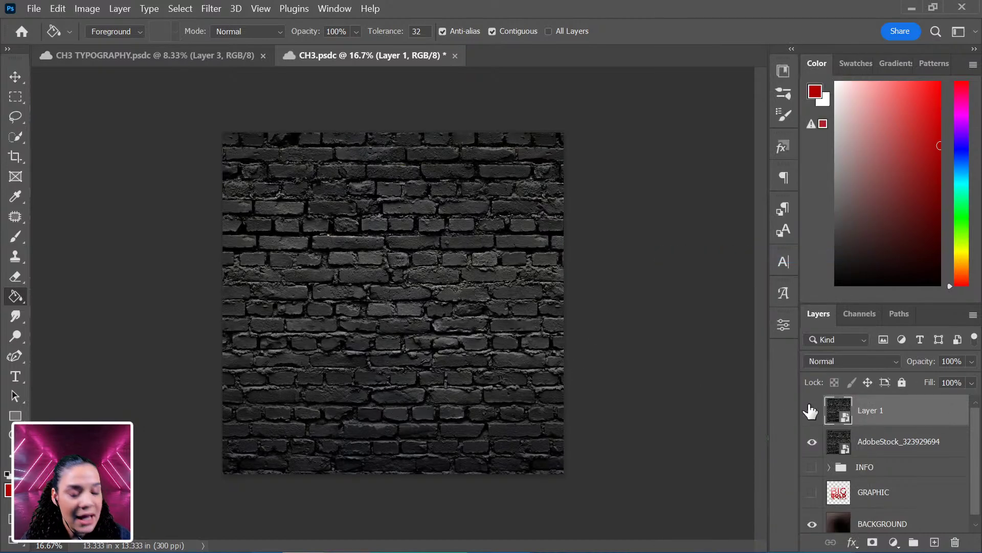
Open the Layer 1 smart object's contents and apply Levels with input black at 17 and midtones at 5.29.
{"action": "double_click", "coordinate": [842, 418]}
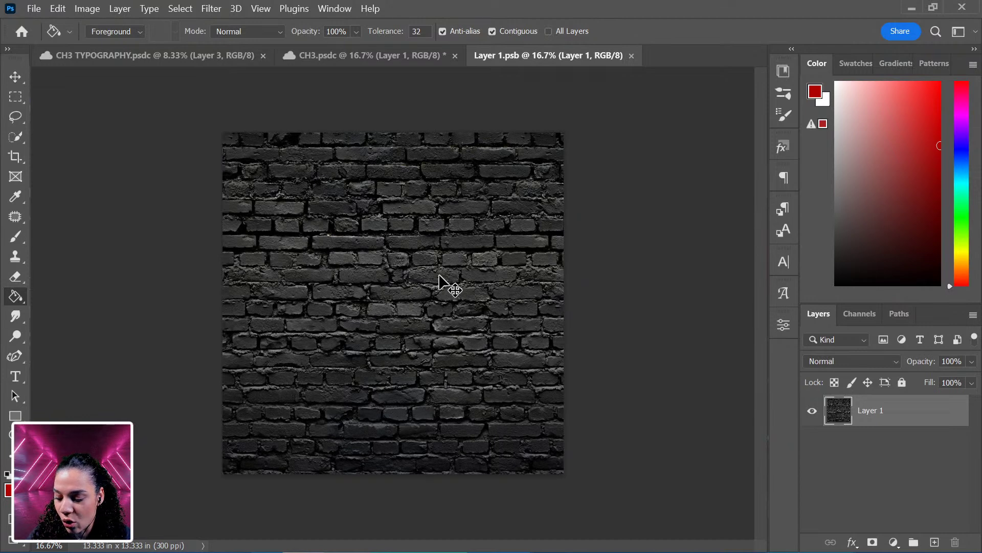
{"action": "key", "text": "ctrl+l"}
{"action": "left_click_drag", "start_coordinate": [697, 168], "coordinate": [729, 99]}
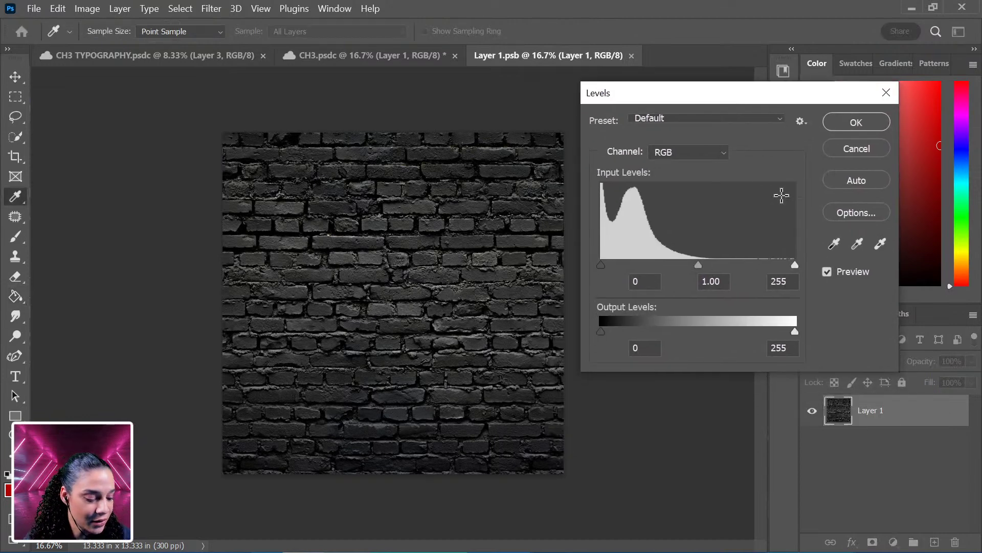
{"action": "left_click_drag", "start_coordinate": [698, 264], "coordinate": [624, 268]}
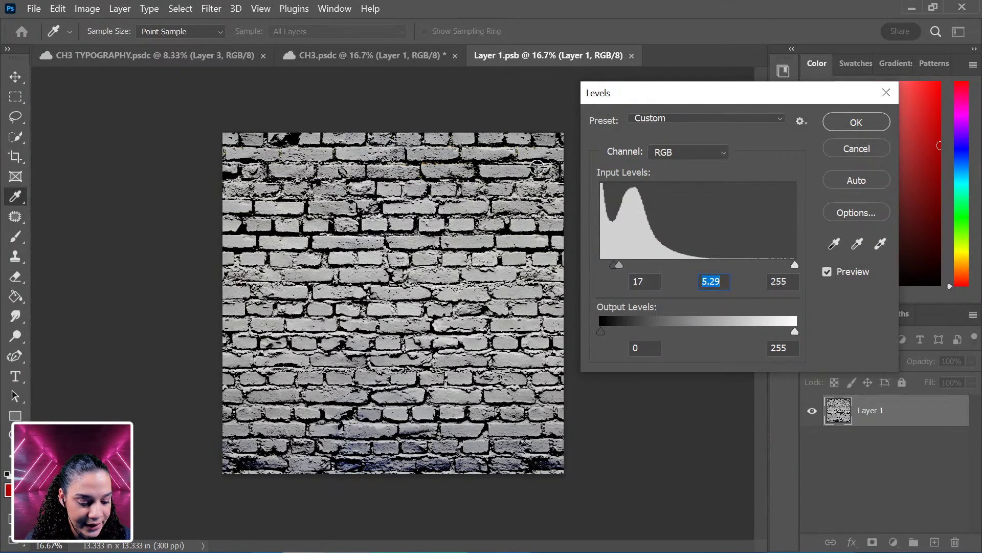
{"action": "left_click", "coordinate": [850, 128]}
{"action": "key", "text": "g"}
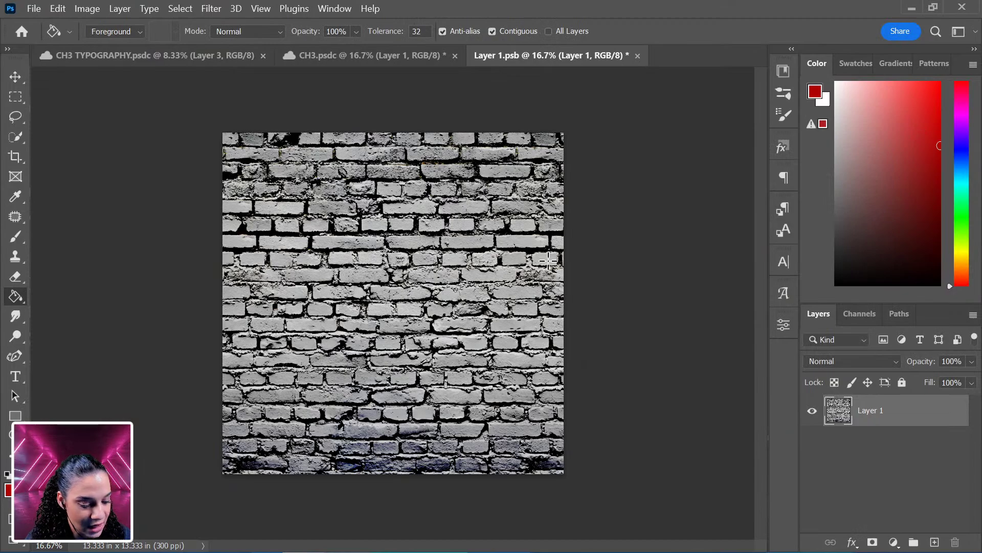
Examine the high-contrast brick texture up close and at full view.
{"action": "key", "text": "ctrl+1"}
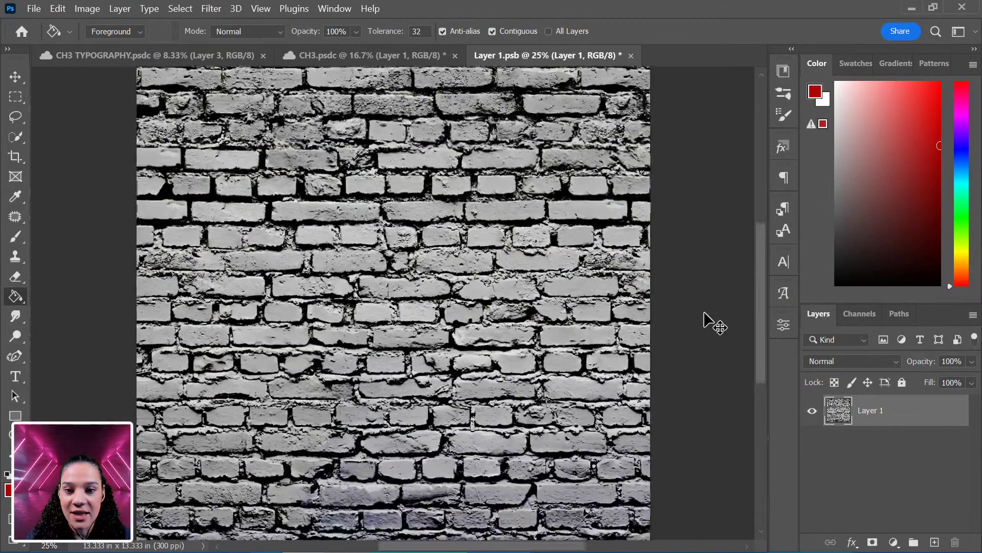
{"action": "key", "text": "ctrl+minus"}
{"action": "key", "text": "ctrl+minus"}
{"action": "key", "text": "ctrl+minus"}
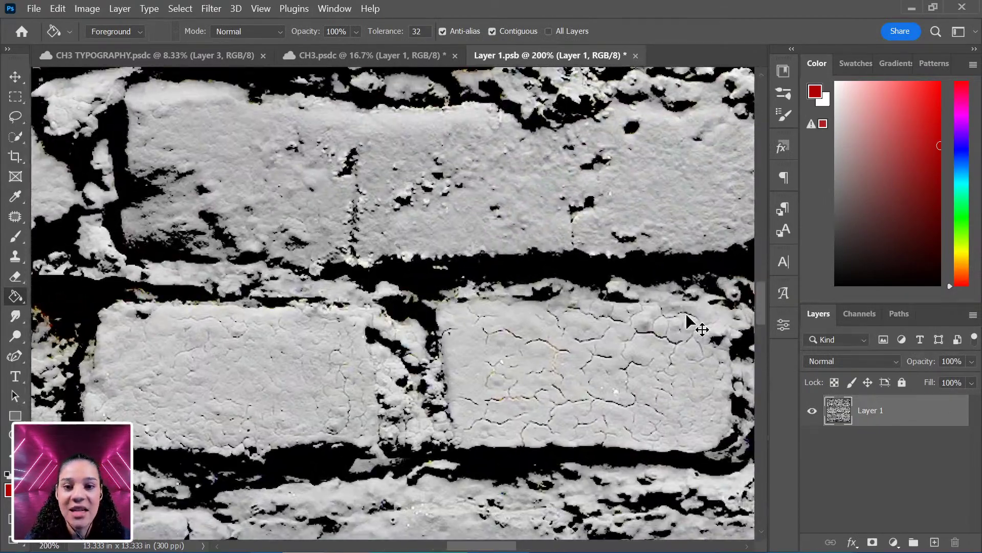
{"action": "key", "text": "ctrl+minus"}
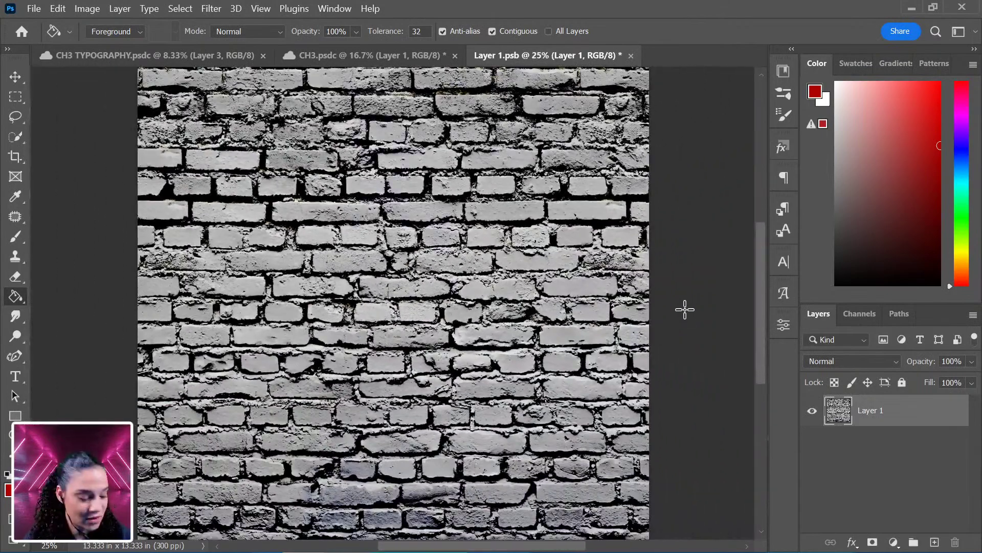
{"action": "key", "text": "ctrl+minus"}
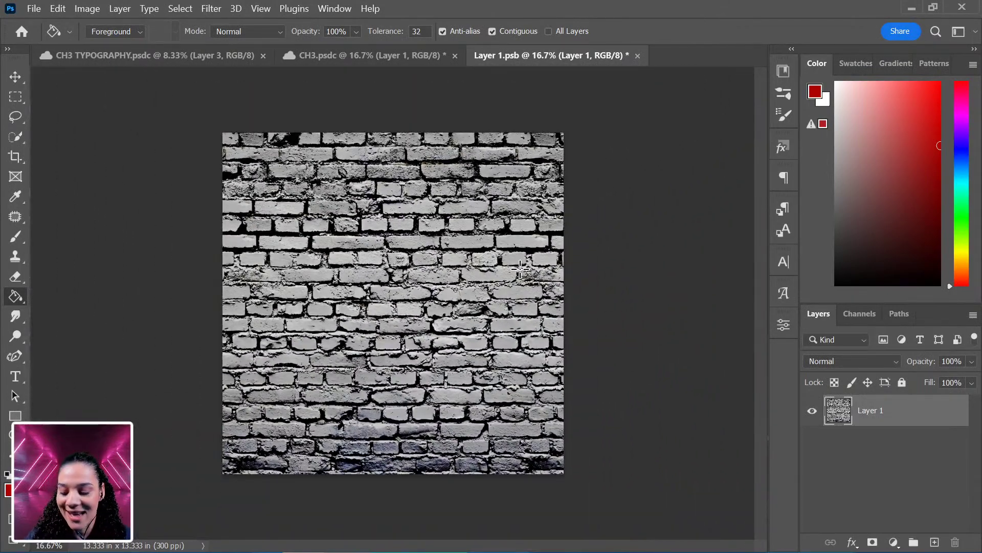
{"action": "key", "text": "ctrl+plus"}
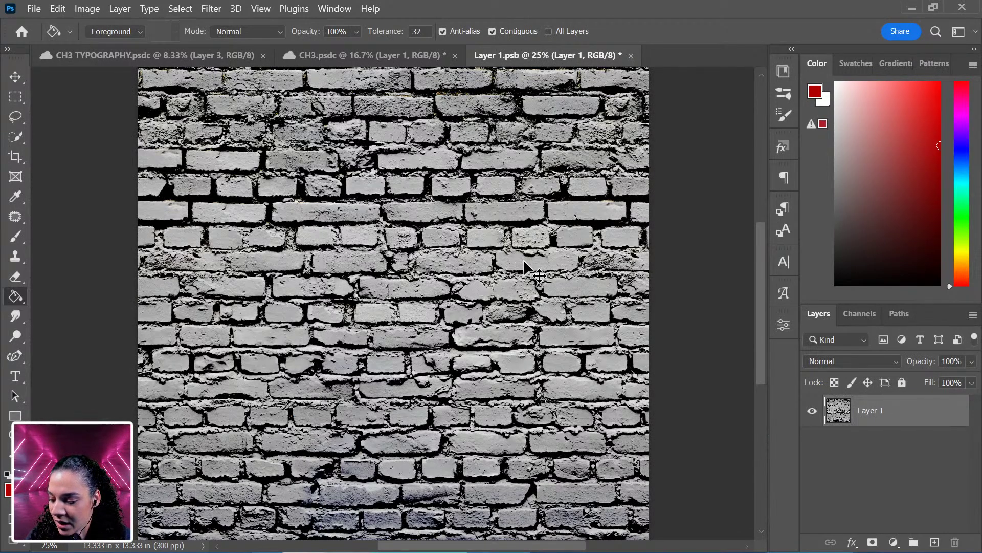
Save the brick texture as a Photoshop file named DISP_MAP_3 in the 12. Sept 2022 folder and close it.
{"action": "key", "text": "ctrl+s"}
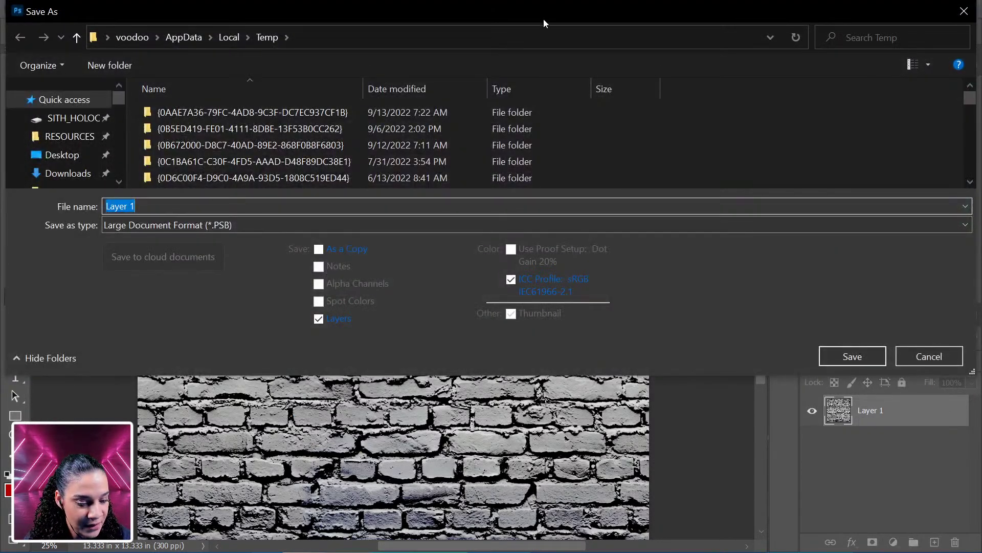
{"action": "left_click_drag", "start_coordinate": [544, 19], "coordinate": [460, 0]}
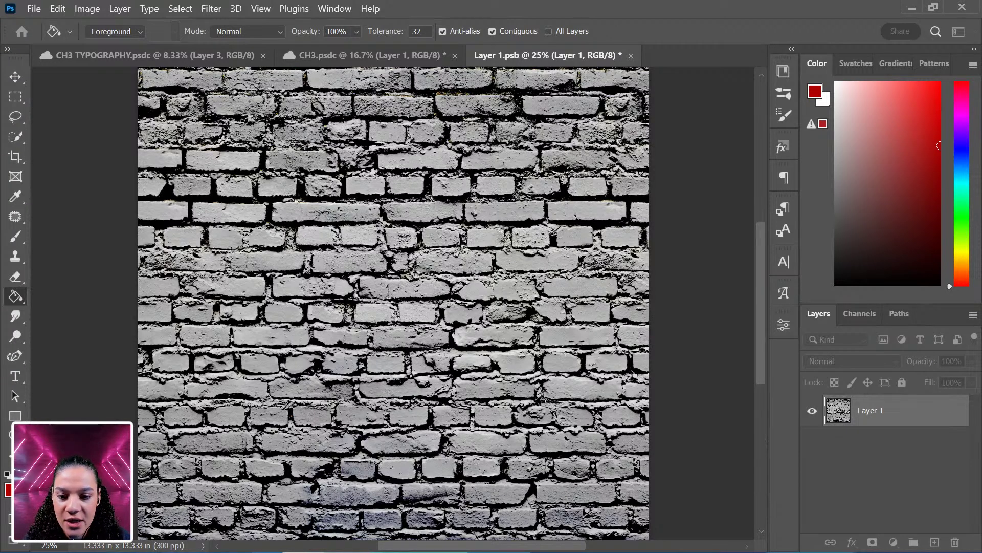
{"action": "key", "text": "ctrl+shift+s"}
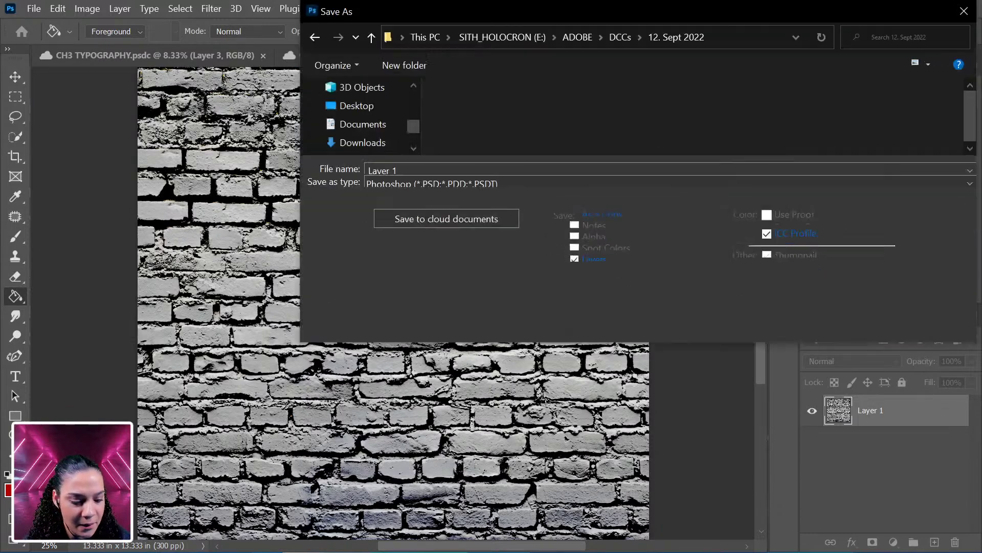
{"action": "left_click", "coordinate": [206, 348]}
{"action": "left_click", "coordinate": [206, 348]}
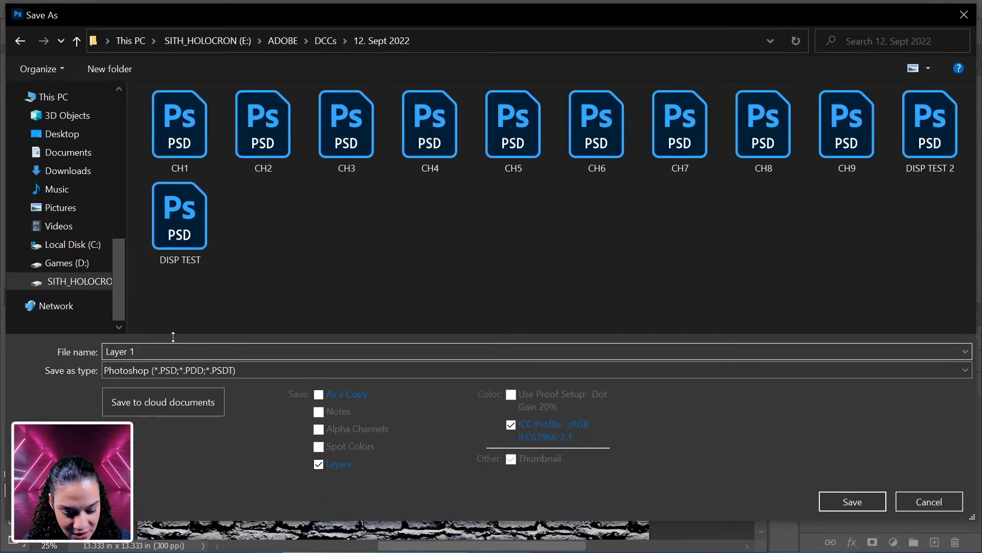
{"action": "left_click_drag", "start_coordinate": [134, 351], "coordinate": [106, 351]}
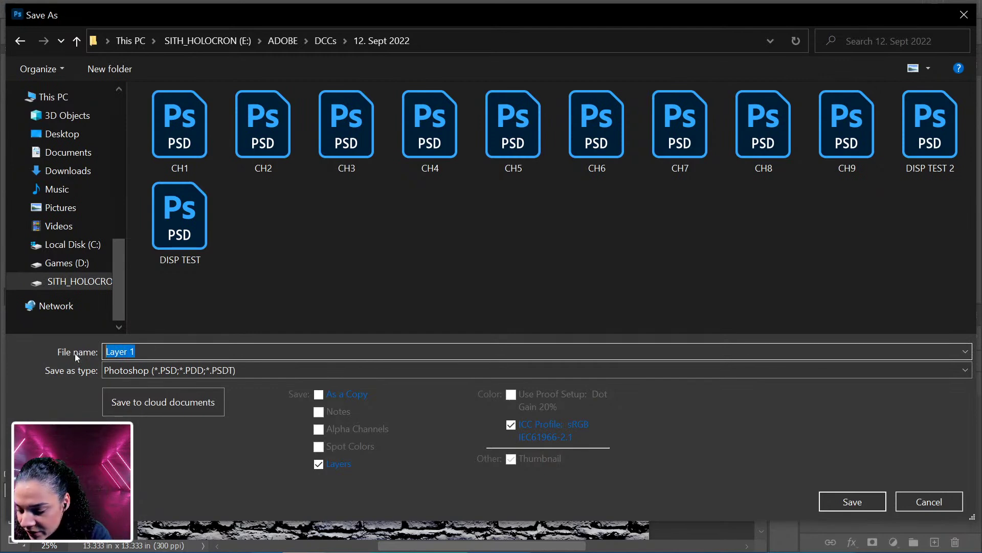
{"action": "type", "text": "DIS"}
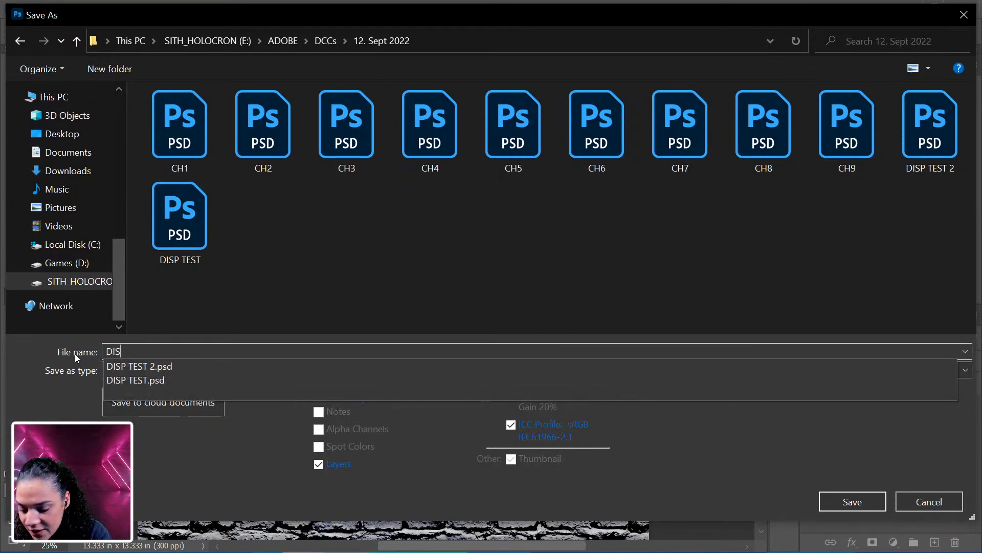
{"action": "type", "text": "P_M"}
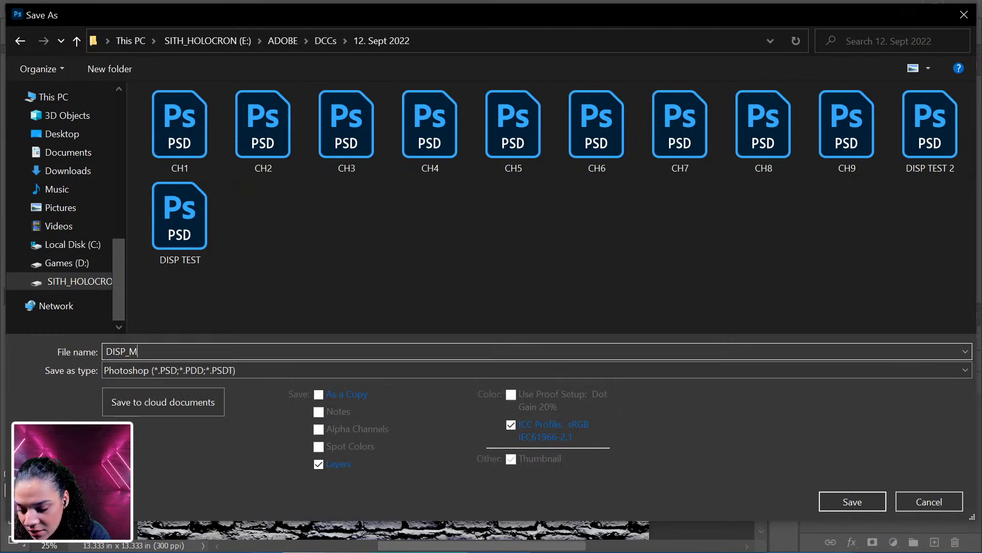
{"action": "type", "text": "AP_3"}
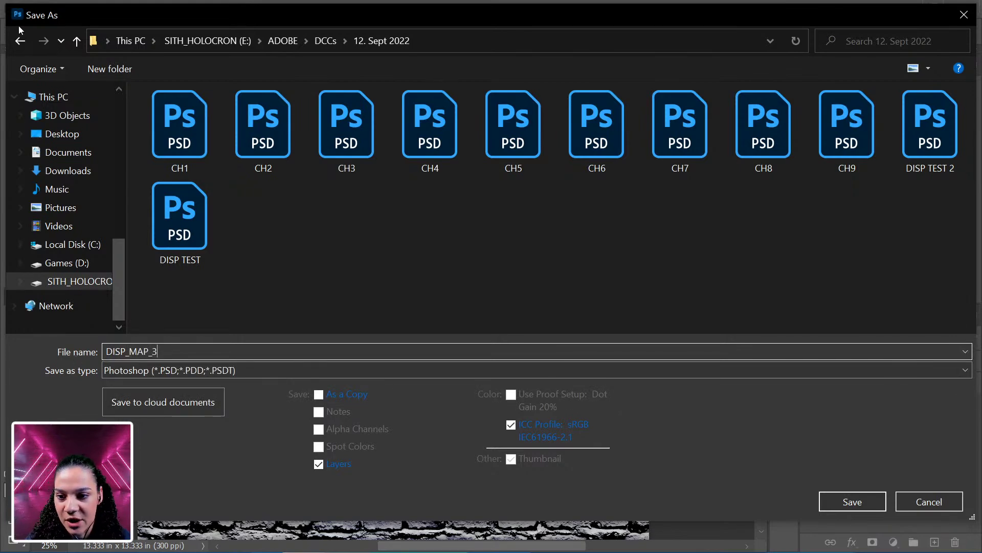
{"action": "left_click", "coordinate": [853, 504]}
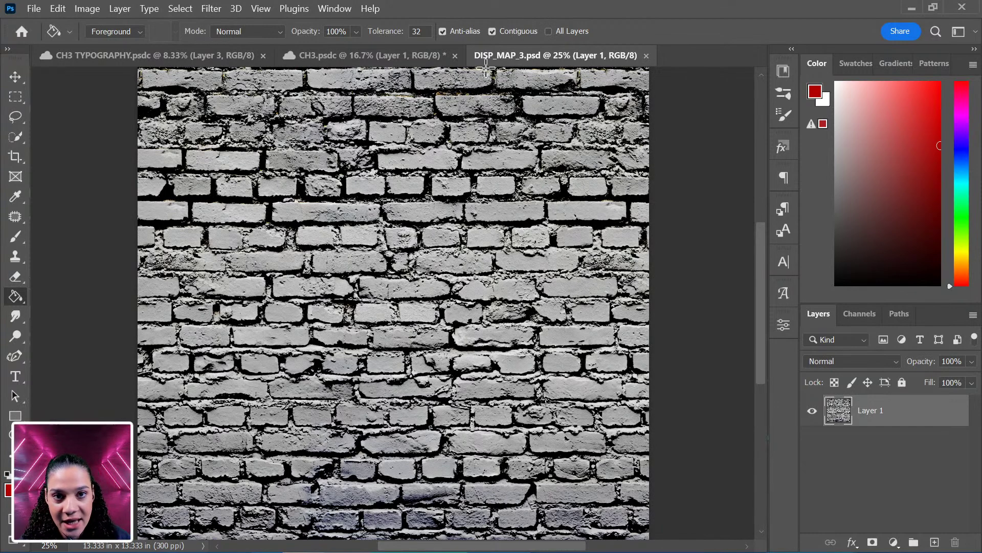
{"action": "left_click", "coordinate": [647, 56]}
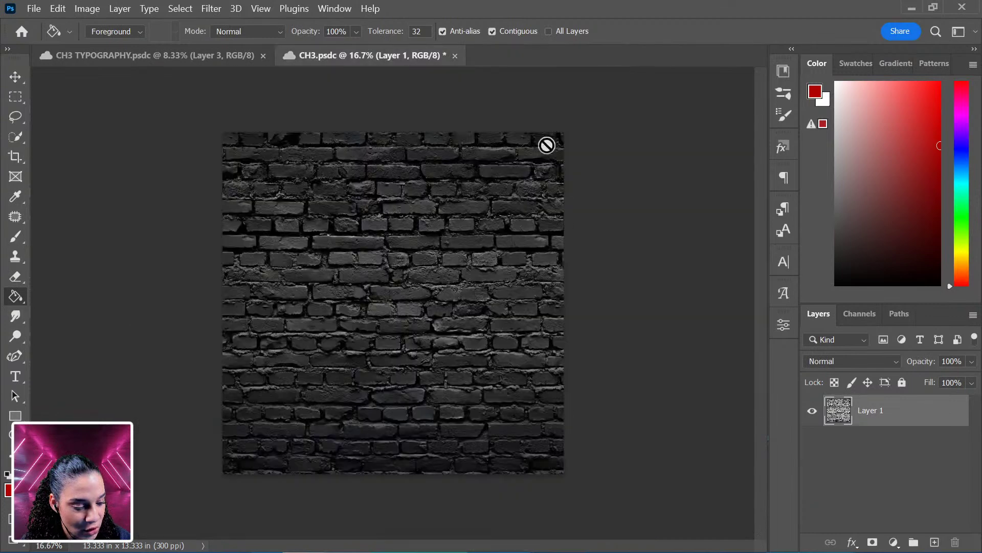
Delete the pasted high-contrast brick layer, Layer 1, from CH3.psdc and select the INFO group.
{"action": "left_click", "coordinate": [812, 410]}
{"action": "left_click_drag", "start_coordinate": [852, 421], "coordinate": [885, 438]}
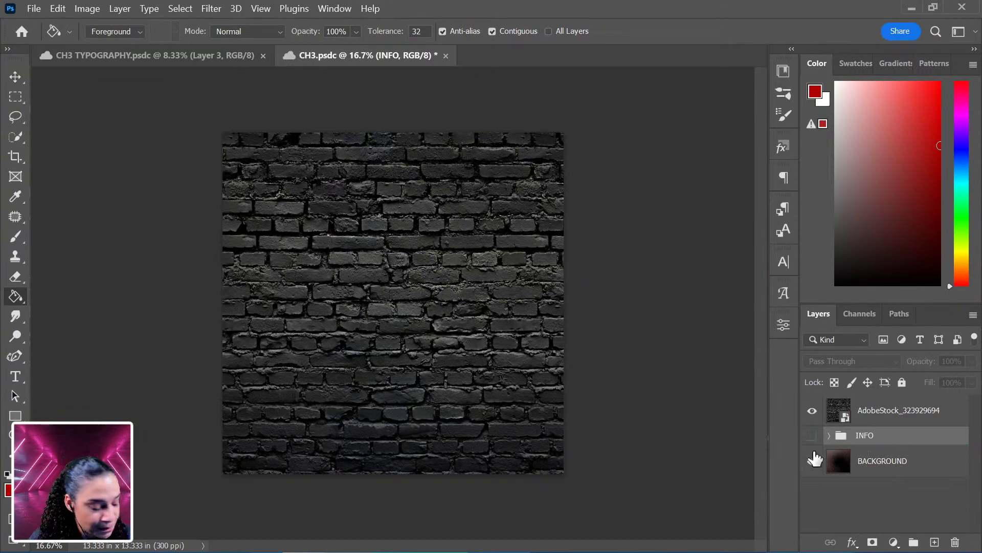
{"action": "key", "text": "ctrl+plus"}
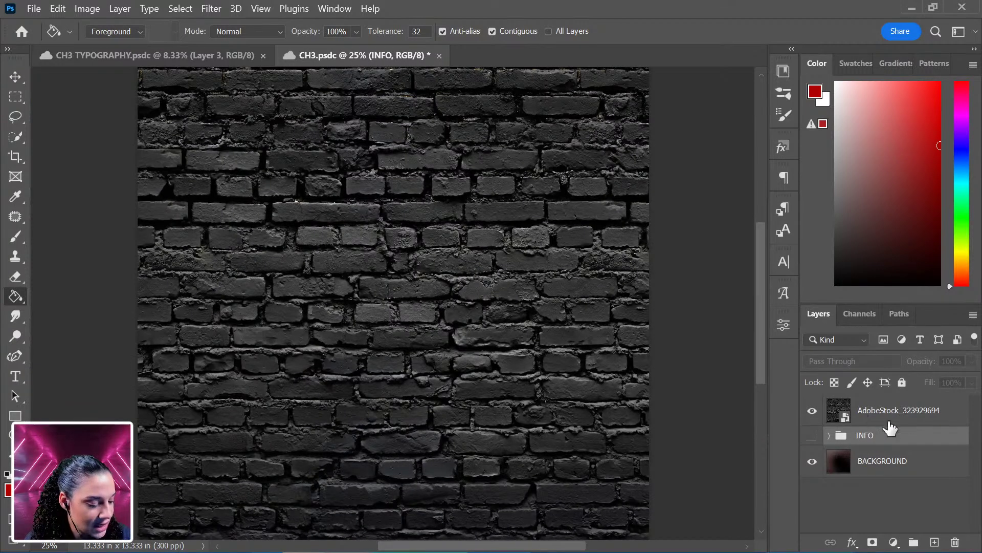
{"action": "key", "text": "ctrl+minus"}
{"action": "key", "text": "ctrl+minus"}
{"action": "key", "text": "ctrl+plus"}
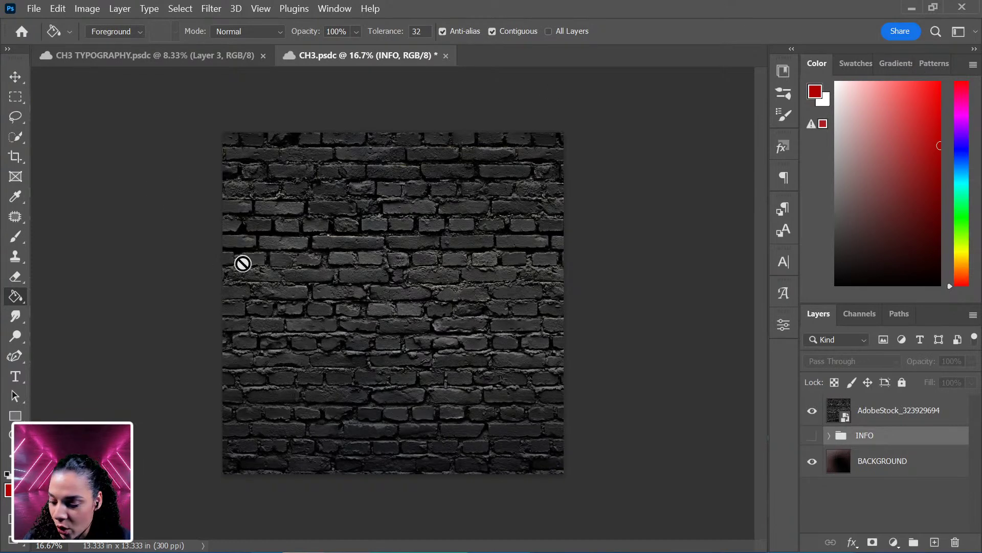
Add a placeholder text layer in the upper middle of the canvas and place it above the AdobeStock brick layer.
{"action": "key", "text": "t"}
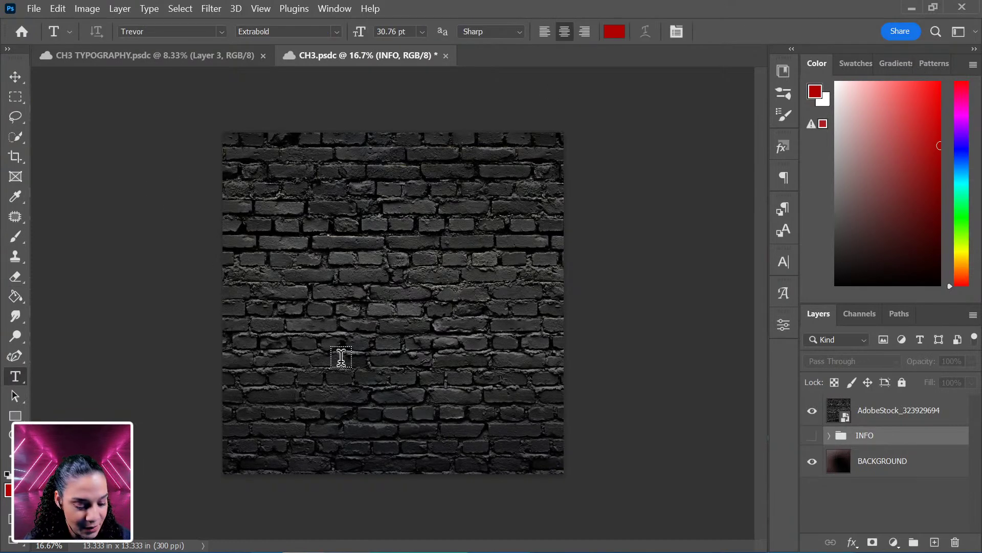
{"action": "left_click", "coordinate": [414, 264]}
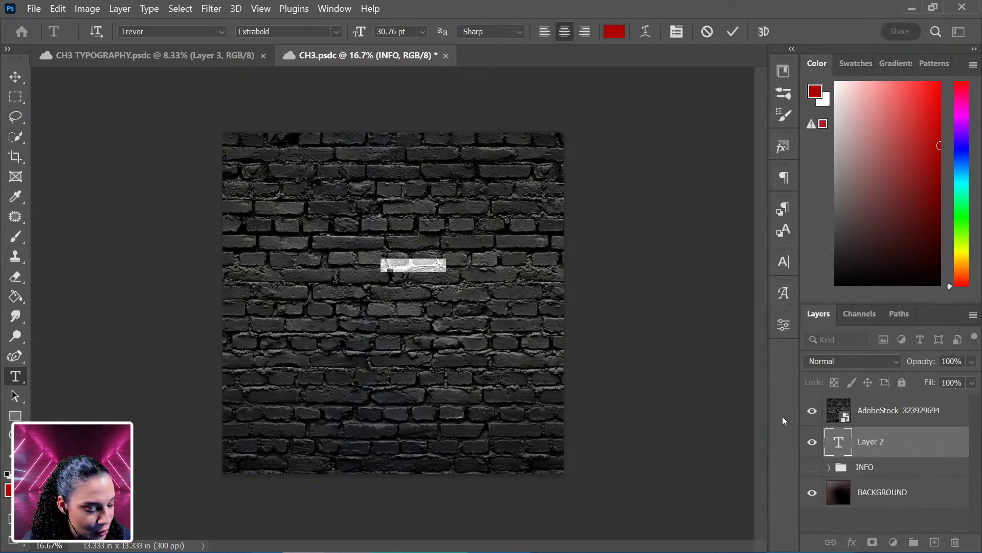
{"action": "left_click_drag", "start_coordinate": [893, 443], "coordinate": [886, 412]}
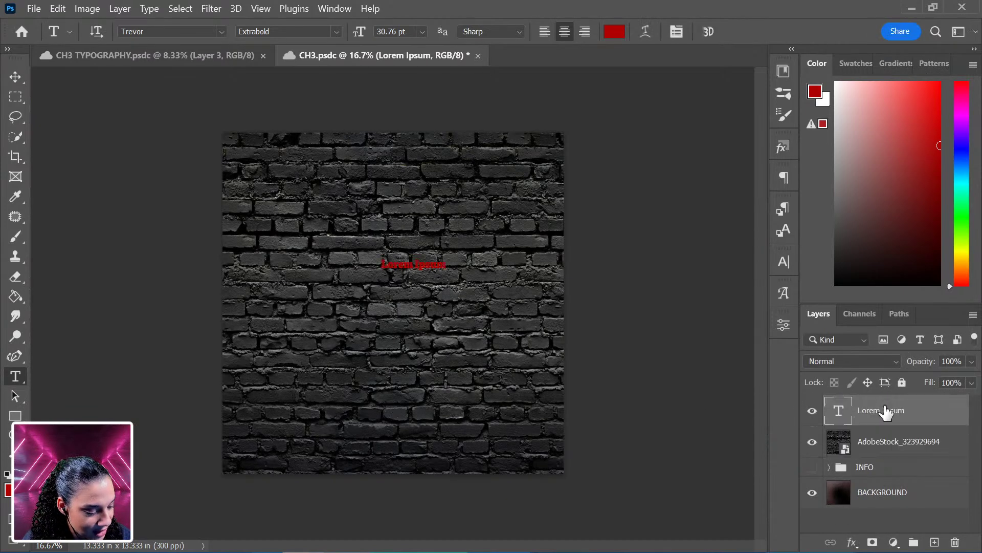
{"action": "double_click", "coordinate": [414, 265]}
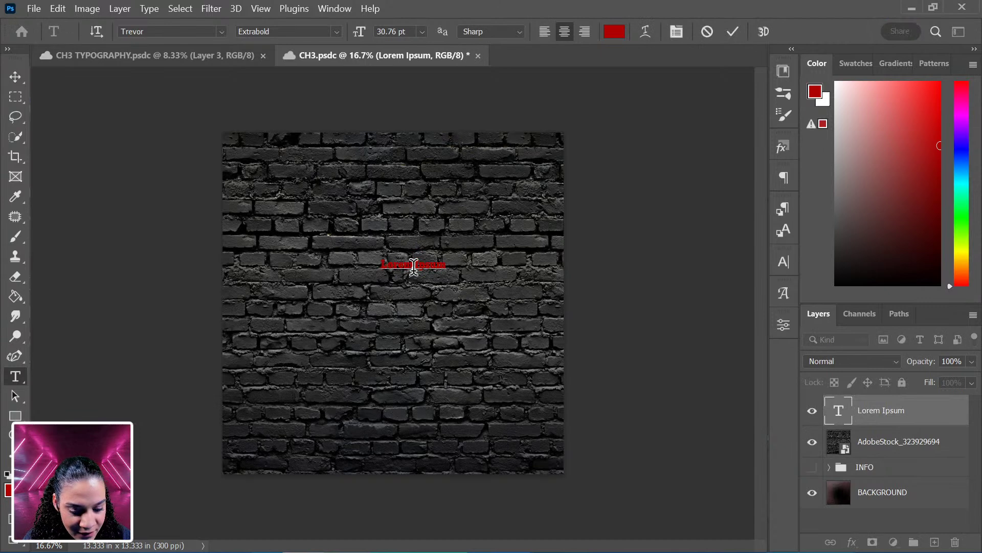
{"action": "left_click", "coordinate": [414, 265]}
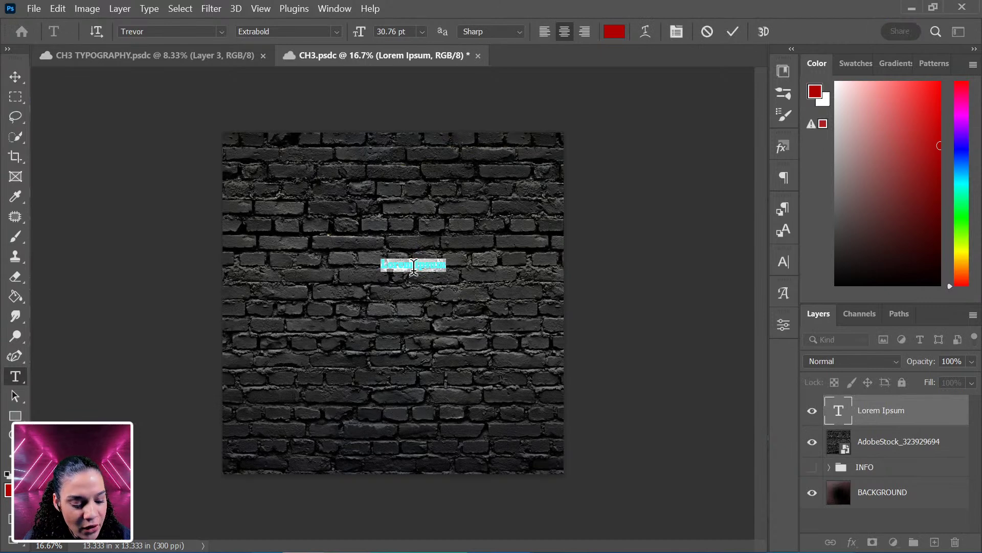
{"action": "left_click", "coordinate": [220, 31]}
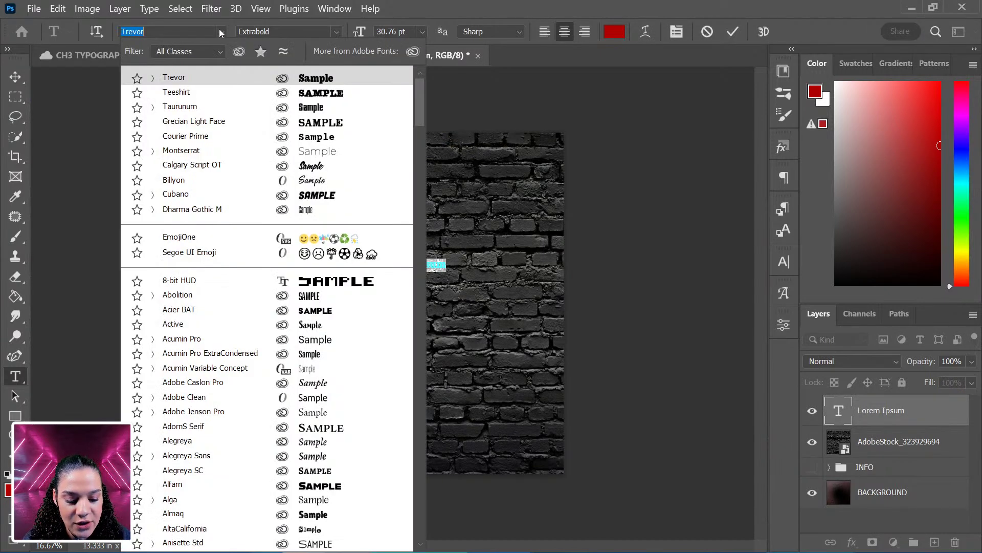
{"action": "left_click", "coordinate": [925, 418]}
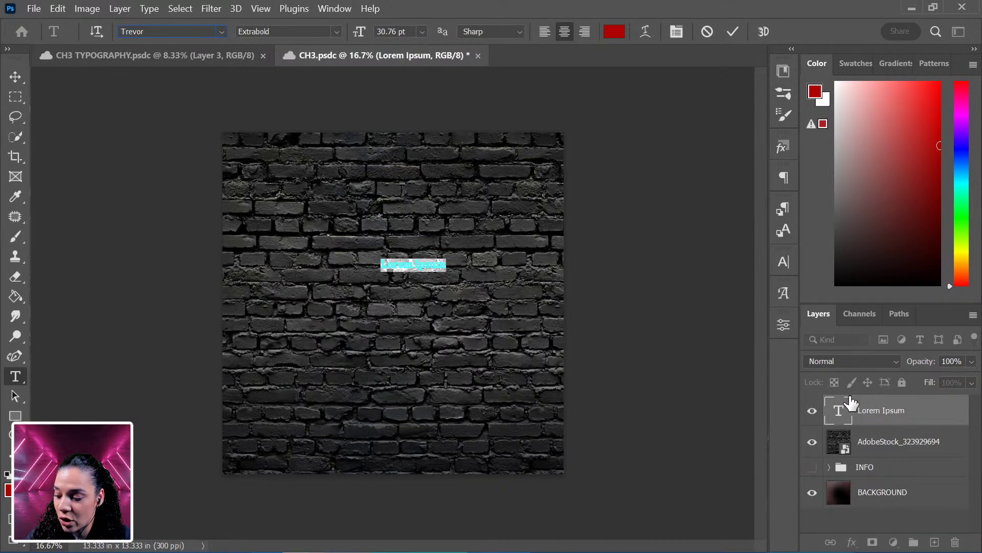
{"action": "key", "text": "ctrl+Return"}
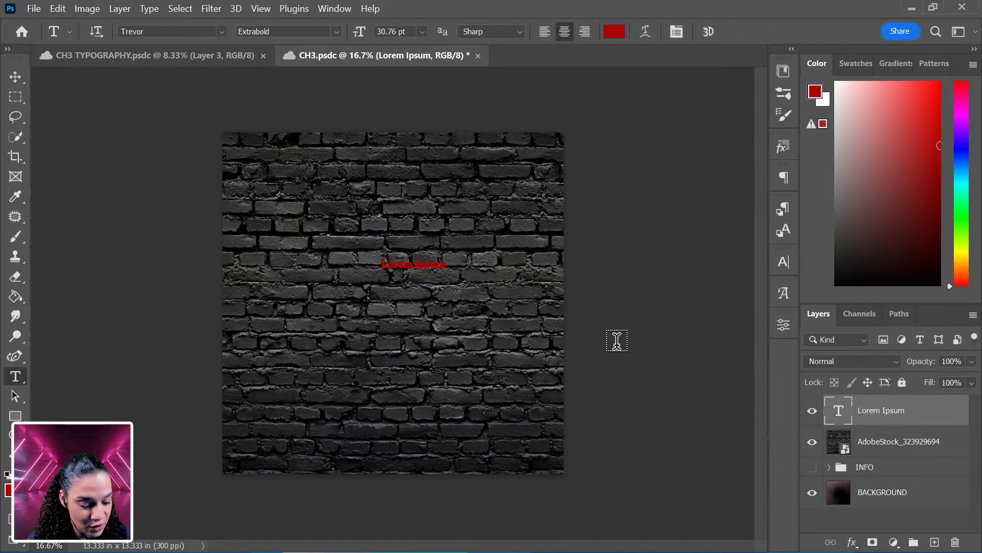
Replace the Lorem Ipsum placeholder text with PEN TOOL.
{"action": "left_click", "coordinate": [414, 265]}
{"action": "key", "text": "ctrl+a"}
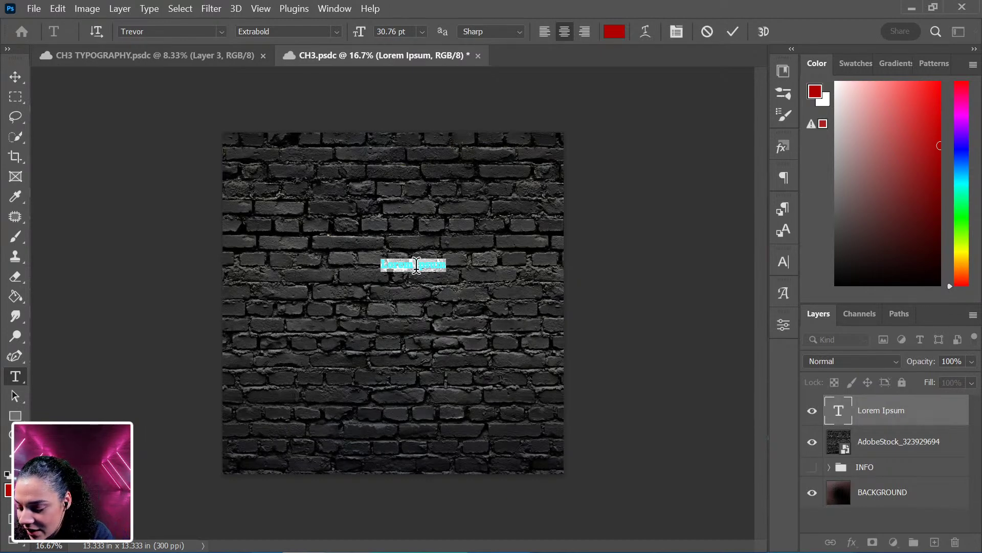
{"action": "type", "text": "B"}
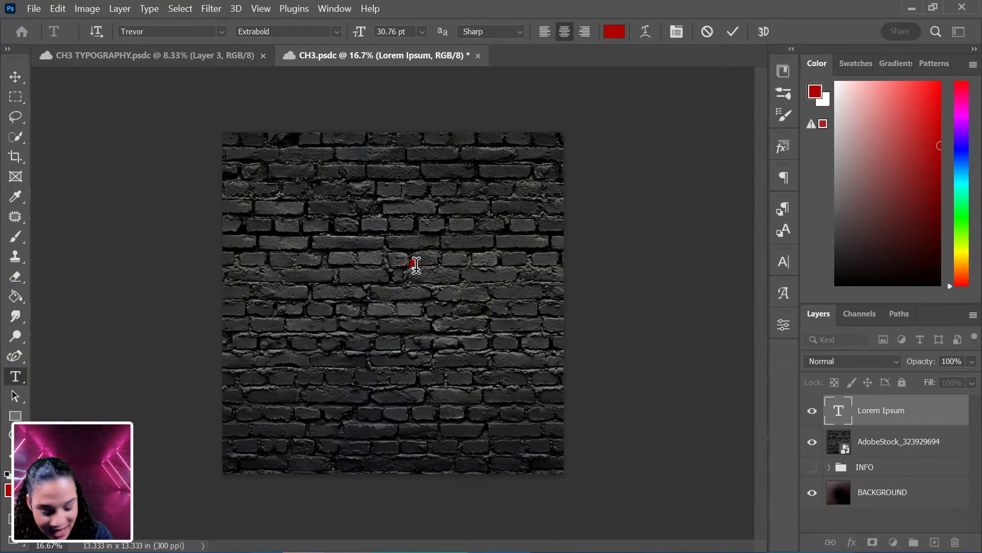
{"action": "type", "text": "EN TOOL"}
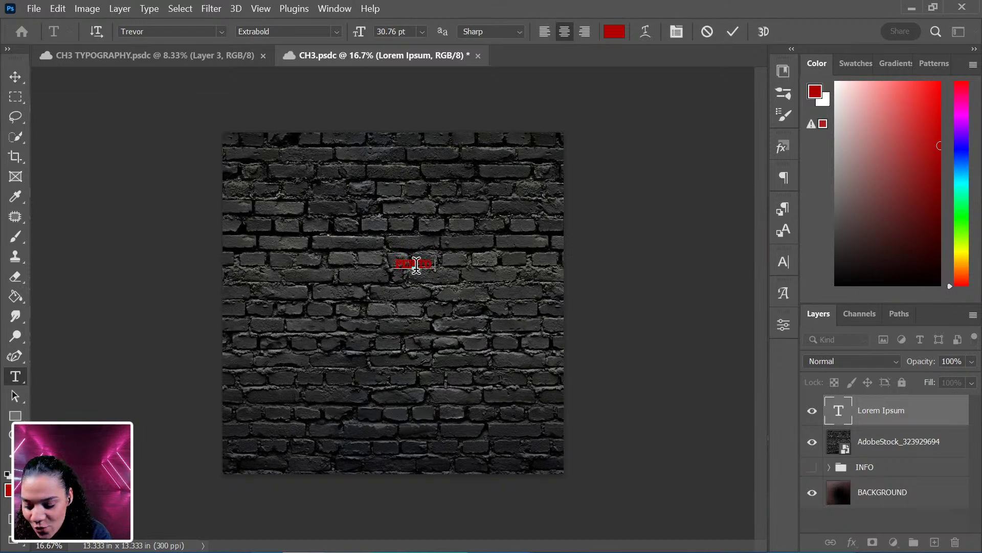
{"action": "left_click", "coordinate": [923, 419]}
Enlarge the PEN TOOL text to about 193 pt and center it across the upper part of the brick wall.
{"action": "key", "text": "ctrl+t"}
{"action": "left_click_drag", "start_coordinate": [438, 258], "coordinate": [588, 186]}
{"action": "left_click_drag", "start_coordinate": [521, 261], "coordinate": [500, 234]}
{"action": "left_click_drag", "start_coordinate": [563, 194], "coordinate": [546, 198]}
{"action": "left_click_drag", "start_coordinate": [452, 254], "coordinate": [452, 252]}
{"action": "key", "text": "Return"}
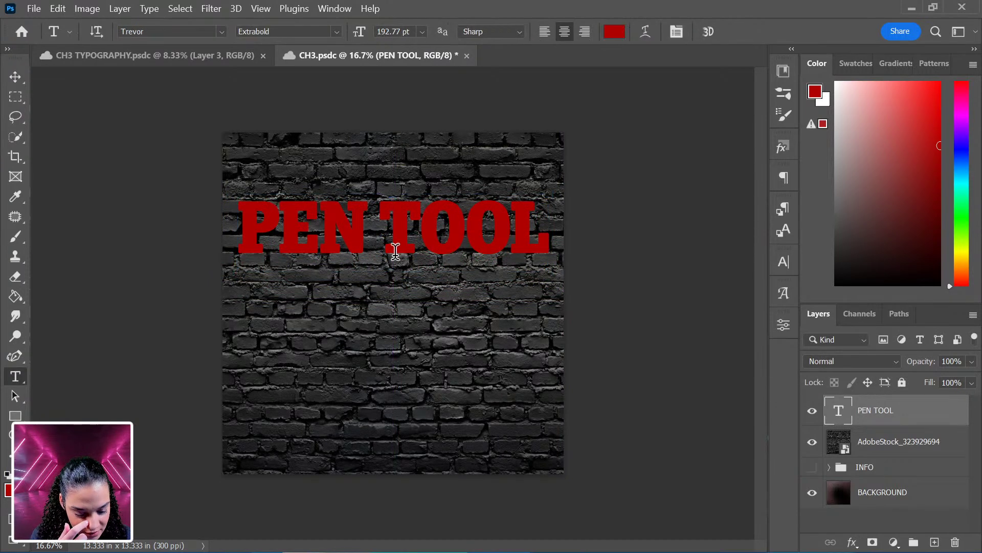
Set the font size of the PEN TOOL text to 190 pt.
{"action": "double_click", "coordinate": [434, 229]}
{"action": "key", "text": "ctrl+a"}
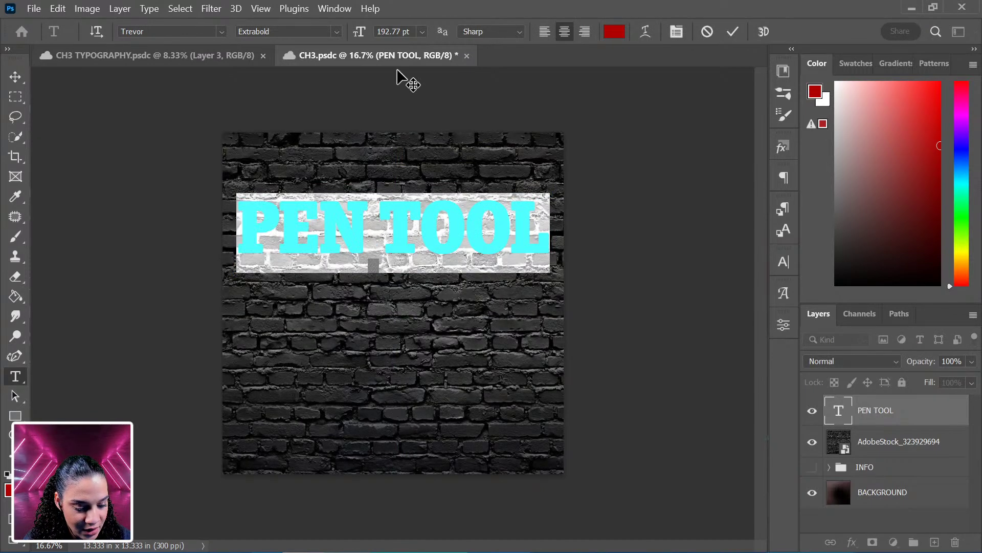
{"action": "left_click", "coordinate": [399, 32]}
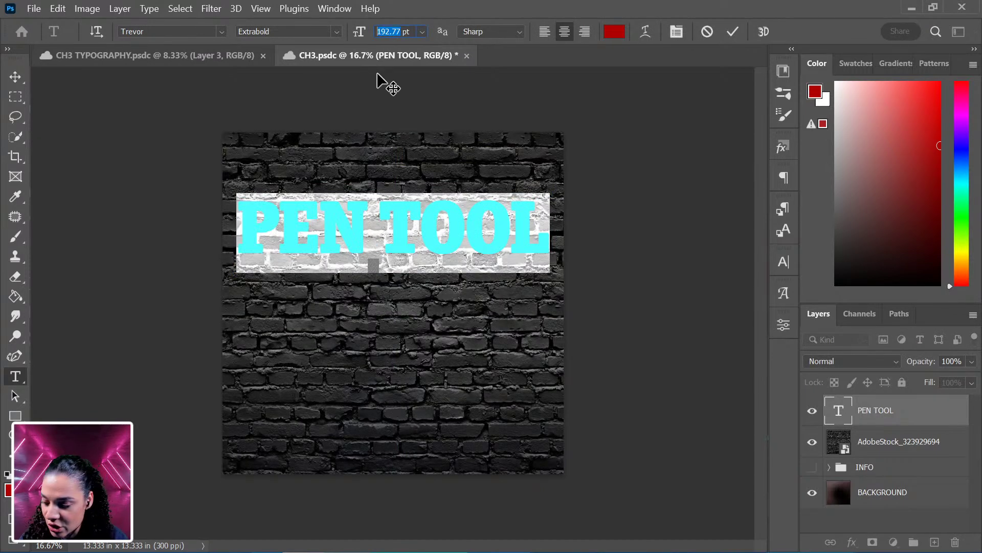
{"action": "type", "text": "190"}
{"action": "key", "text": "Return"}
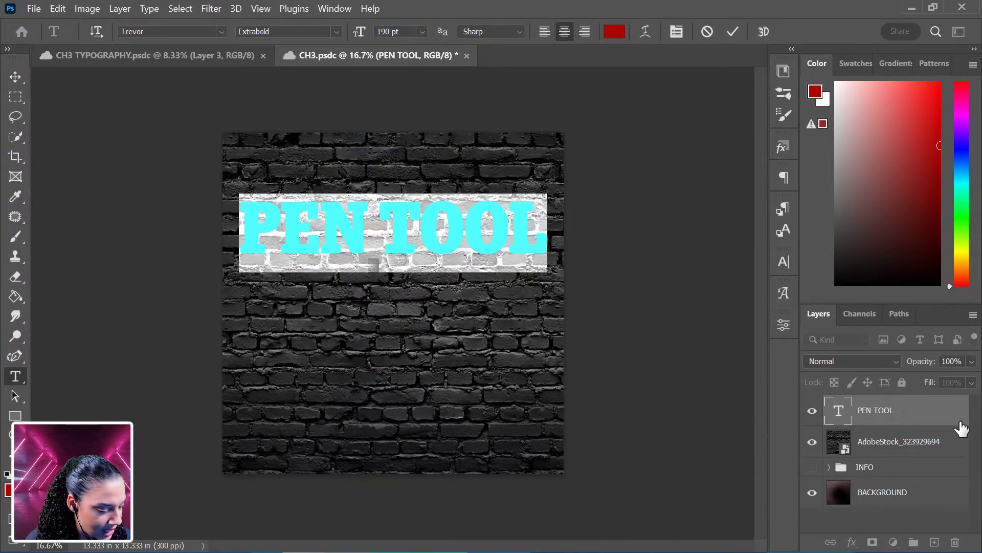
{"action": "left_click", "coordinate": [936, 412]}
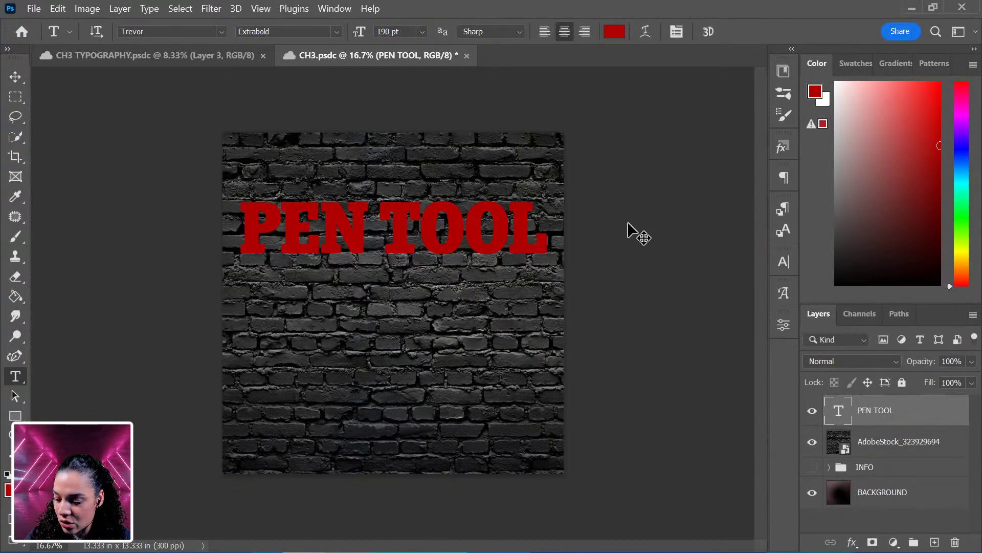
Duplicate the PEN TOOL text layer and move the copy directly below the original line.
{"action": "key", "text": "ctrl+j"}
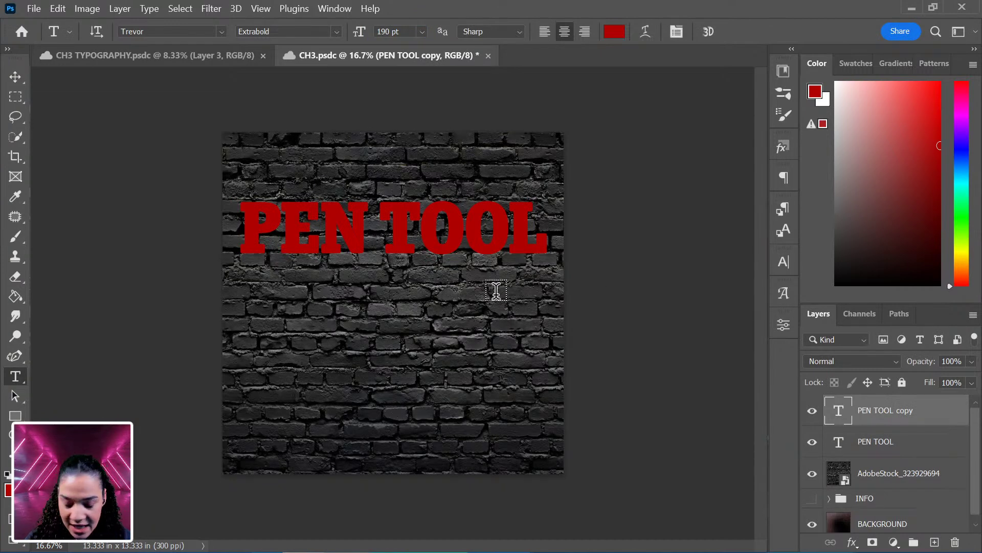
{"action": "key", "text": "ctrl+t"}
{"action": "left_click_drag", "start_coordinate": [471, 247], "coordinate": [466, 307]}
{"action": "key", "text": "Return"}
Replace the text of the duplicated PEN TOOL line with BLEND MODES.
{"action": "key", "text": "t"}
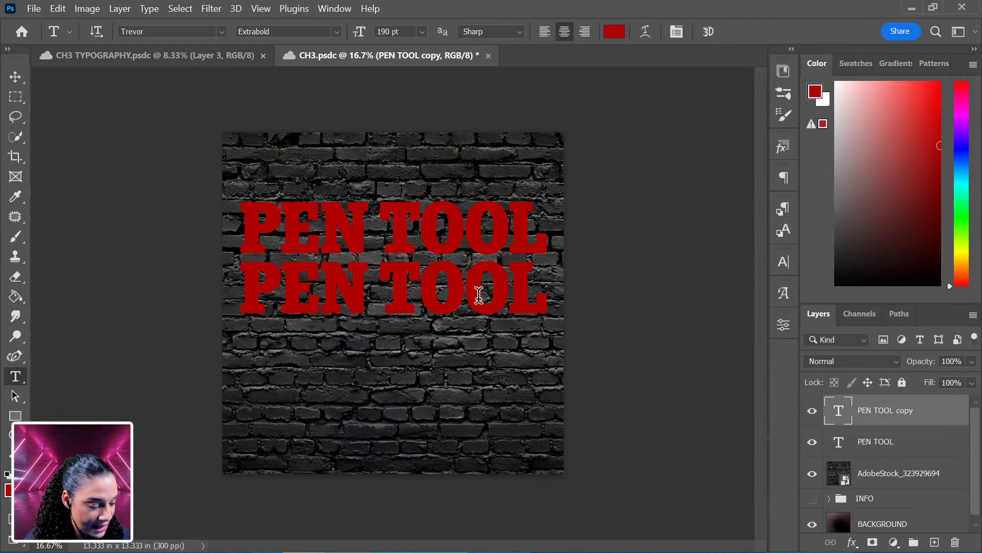
{"action": "double_click", "coordinate": [417, 294]}
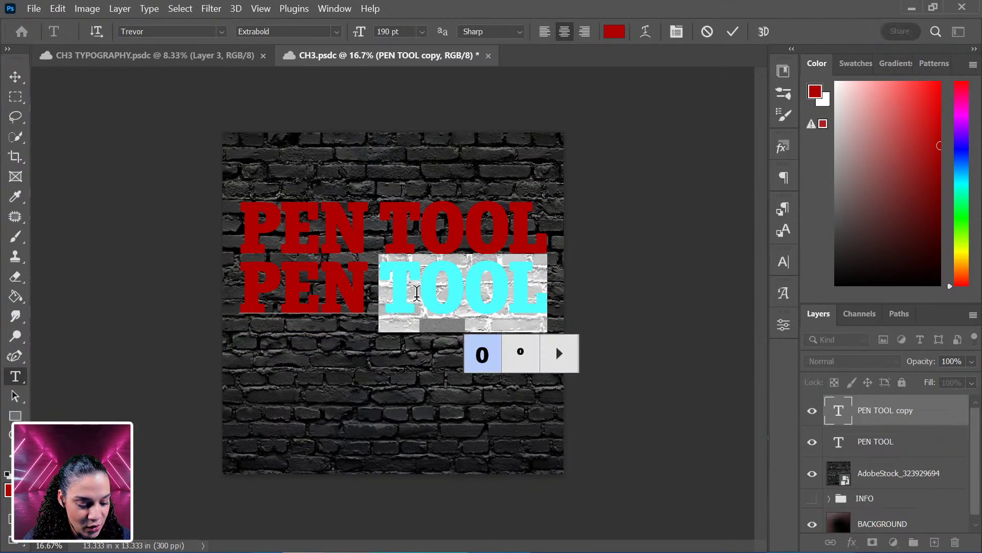
{"action": "double_click", "coordinate": [374, 288]}
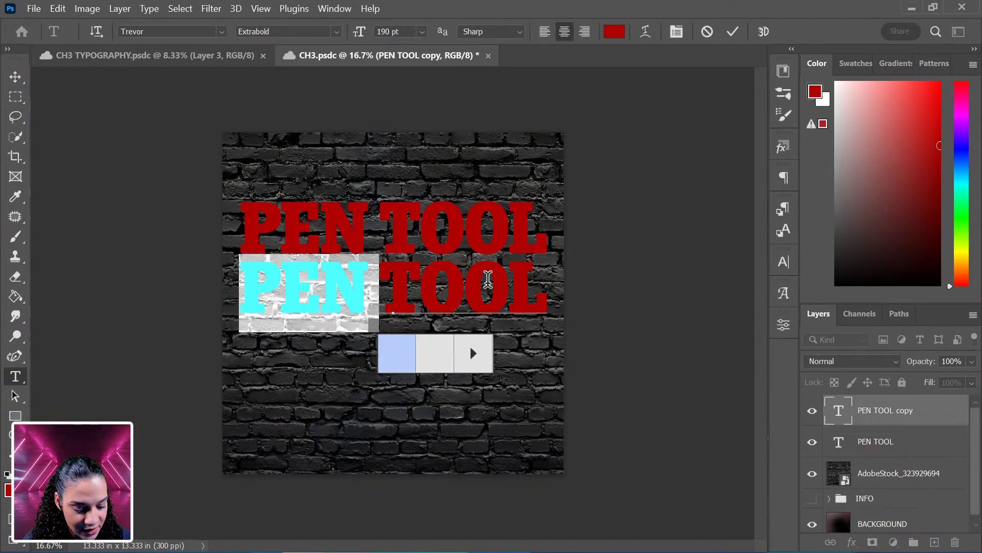
{"action": "left_click", "coordinate": [544, 306]}
{"action": "left_click_drag", "start_coordinate": [544, 306], "coordinate": [147, 297]}
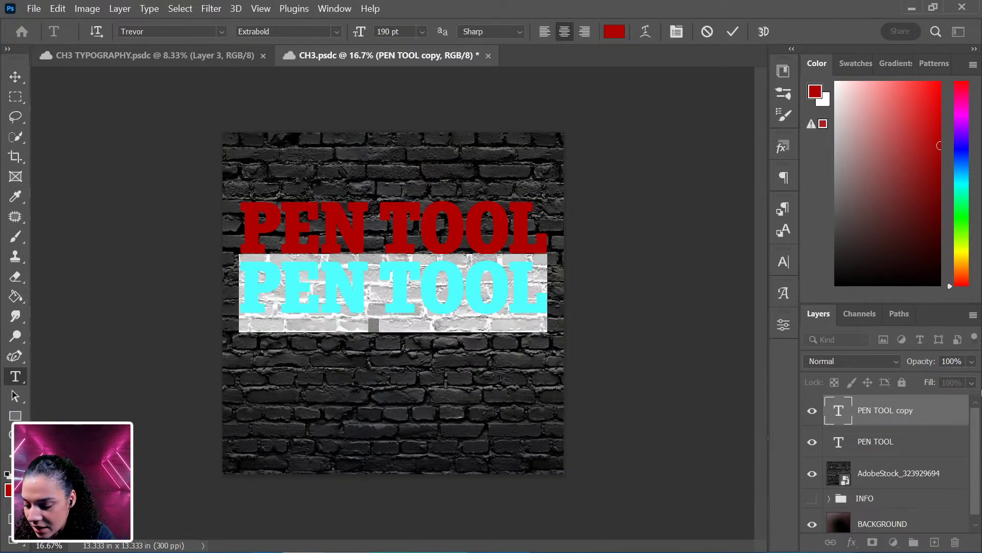
{"action": "type", "text": "BLEND"}
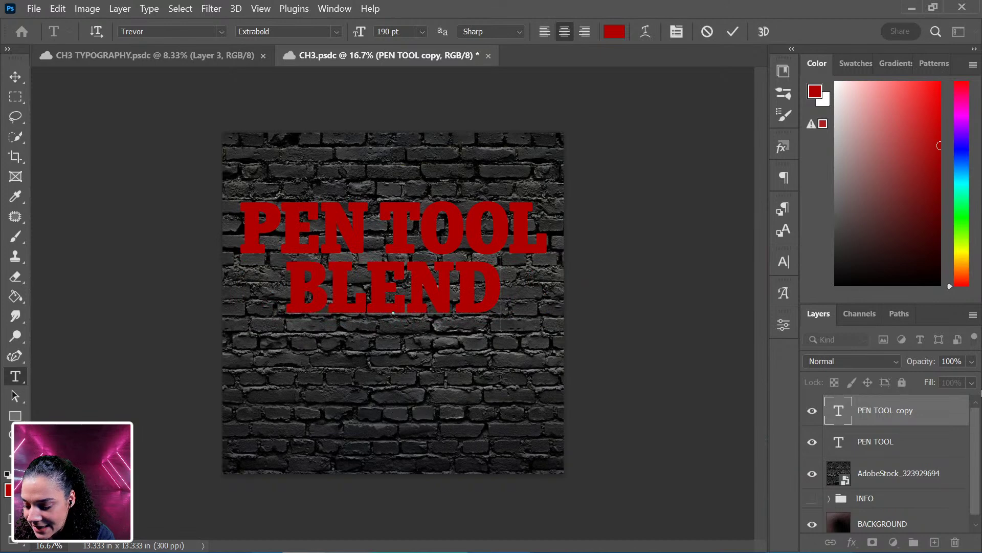
{"action": "type", "text": " MODE"}
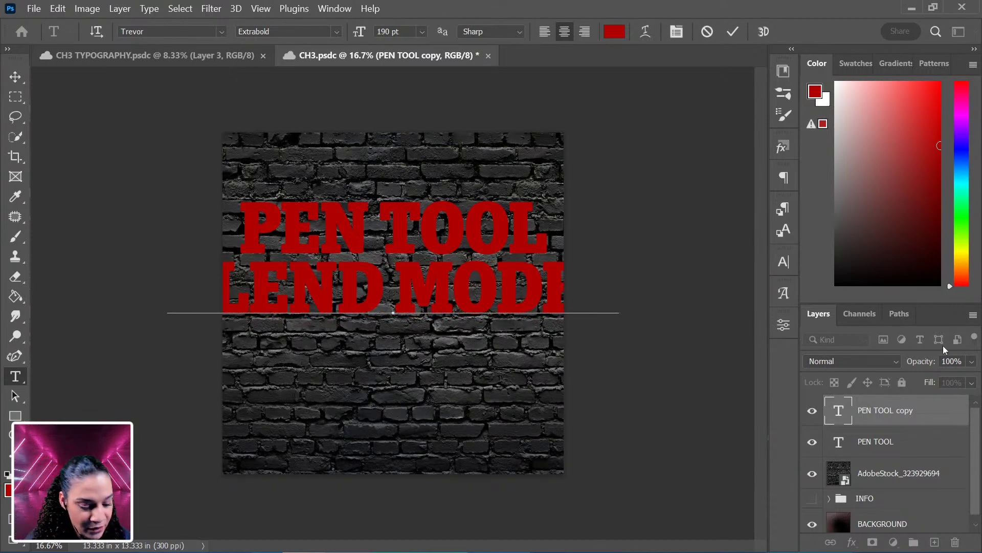
Change the font style of the entire BLEND MODES text to Extralight.
{"action": "double_click", "coordinate": [500, 295]}
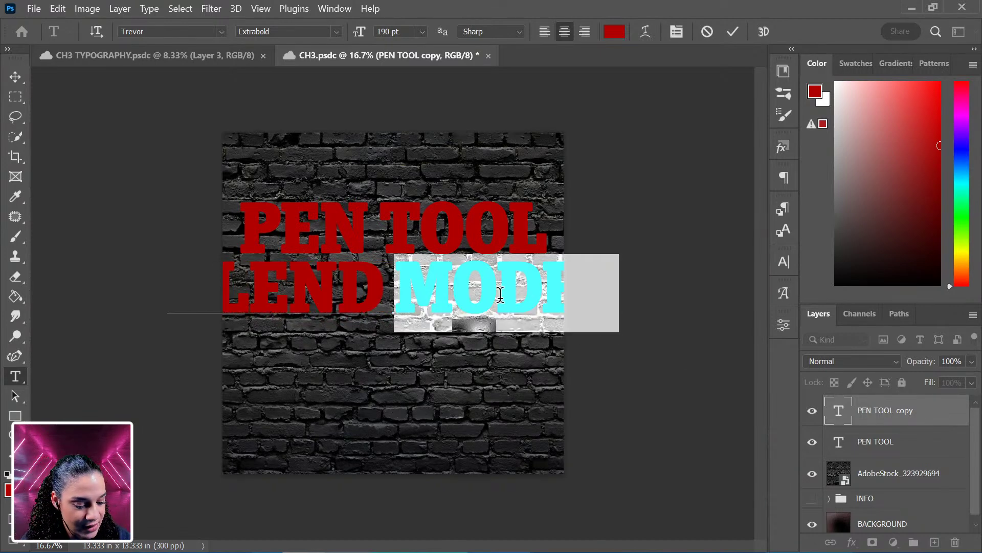
{"action": "key", "text": "ctrl+a"}
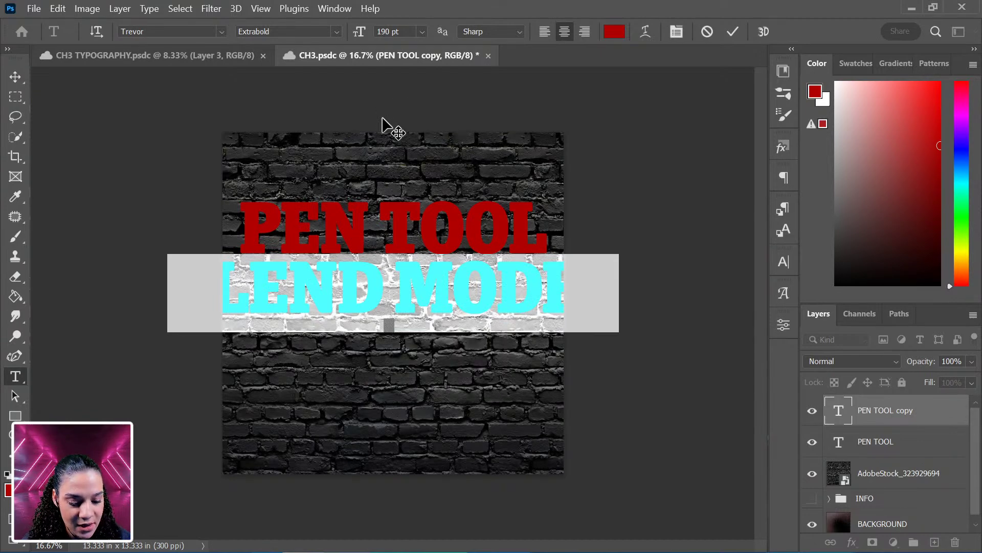
{"action": "left_click", "coordinate": [337, 34]}
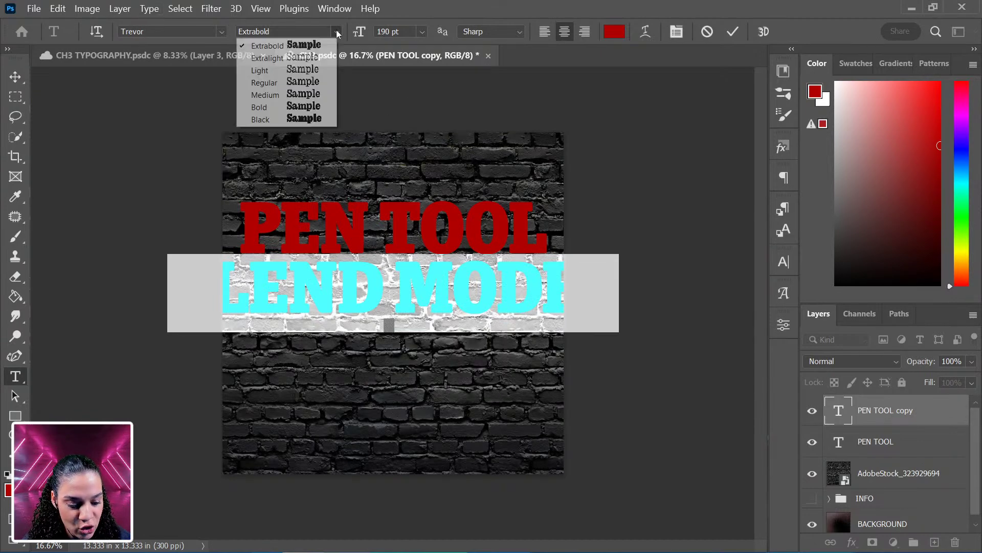
{"action": "left_click", "coordinate": [321, 58]}
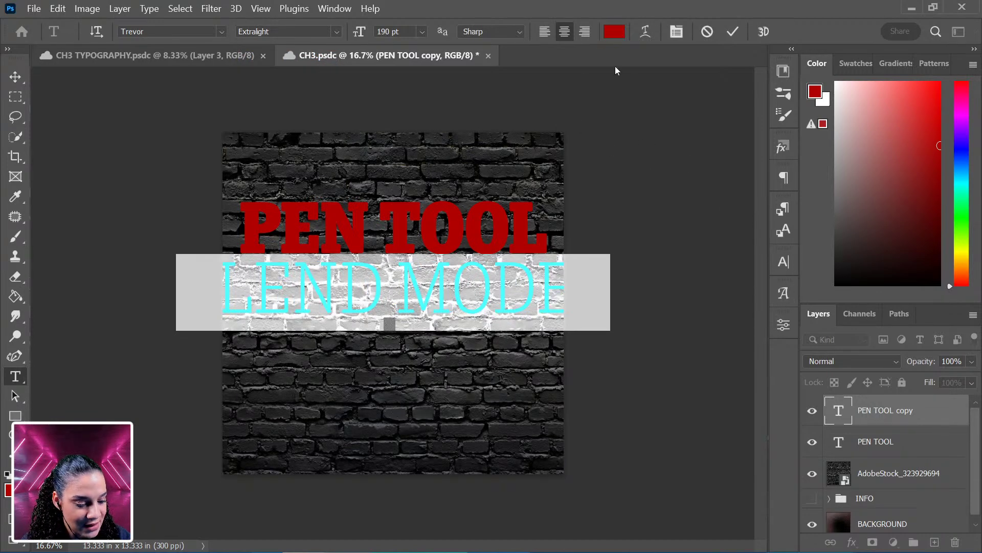
{"action": "left_click", "coordinate": [947, 420]}
Scale the BLEND MODES text to about 71.6% to match PEN TOOL's width and move it up directly beneath that line.
{"action": "key", "text": "ctrl+t"}
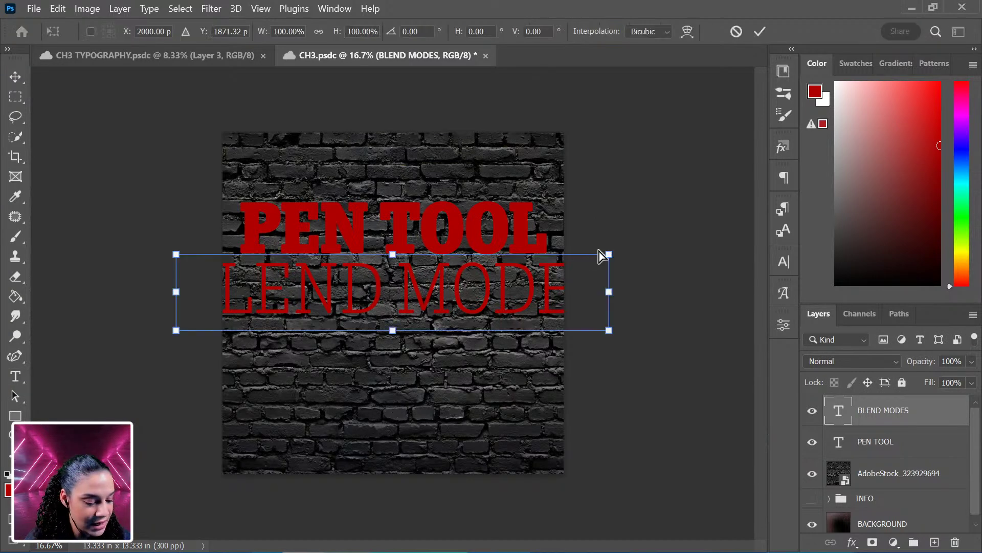
{"action": "left_click_drag", "start_coordinate": [608, 254], "coordinate": [553, 283]}
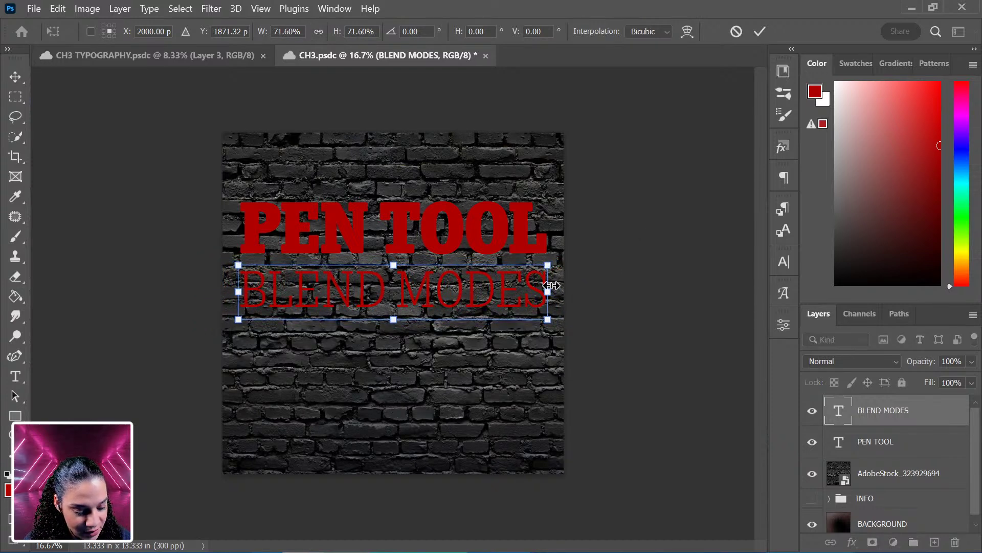
{"action": "left_click_drag", "start_coordinate": [500, 312], "coordinate": [502, 302]}
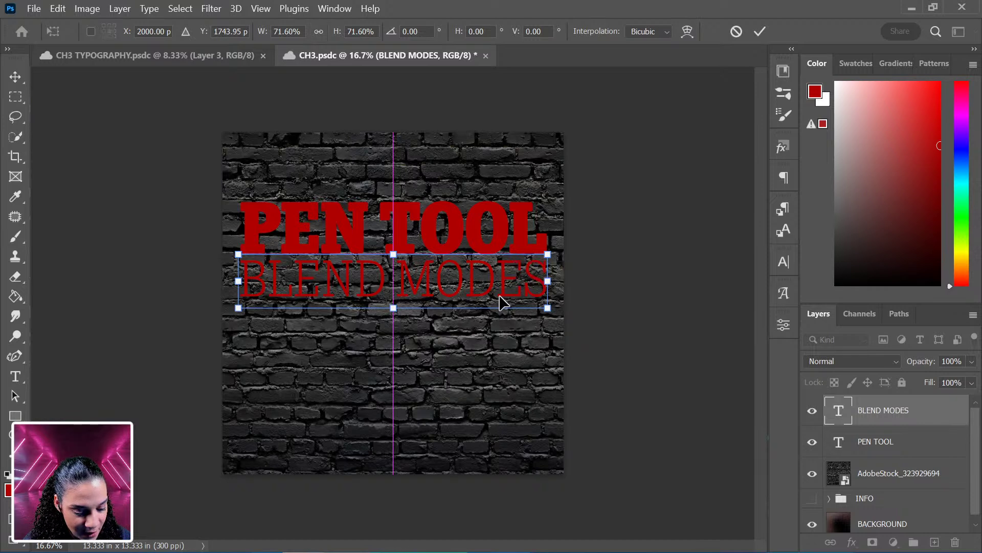
{"action": "key", "text": "Return"}
Set the BLEND MODES font size to 136 pt and move its layer below the PEN TOOL layer.
{"action": "key", "text": "t"}
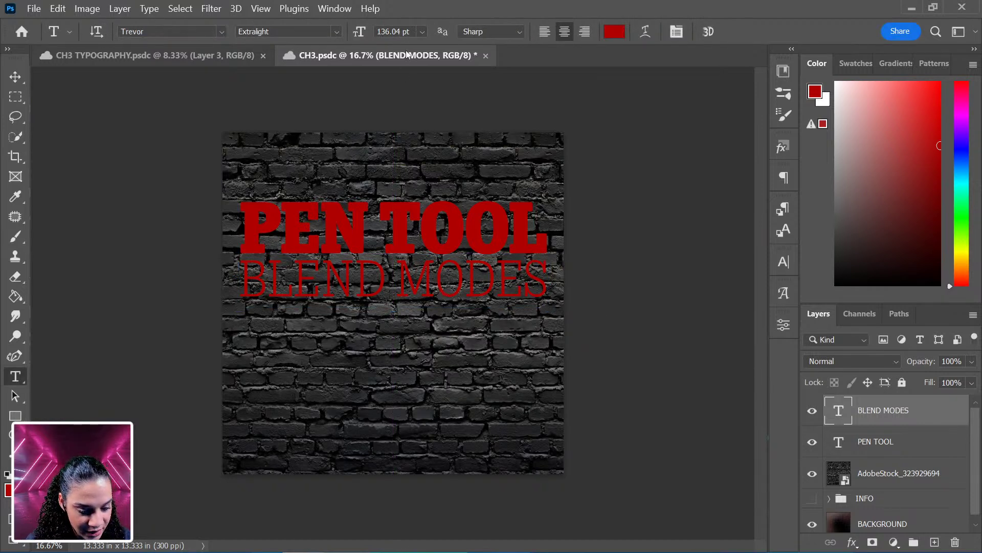
{"action": "left_click", "coordinate": [402, 32]}
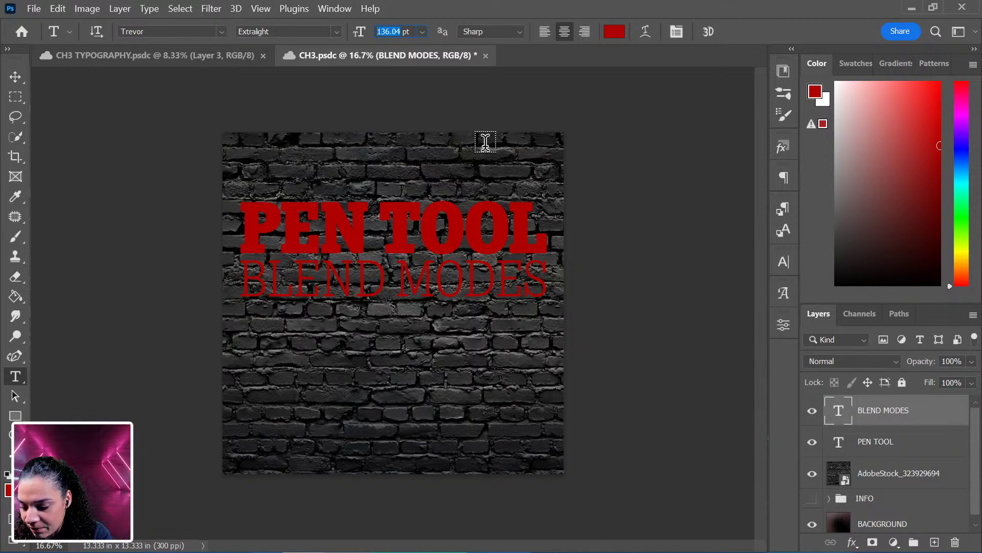
{"action": "type", "text": "136"}
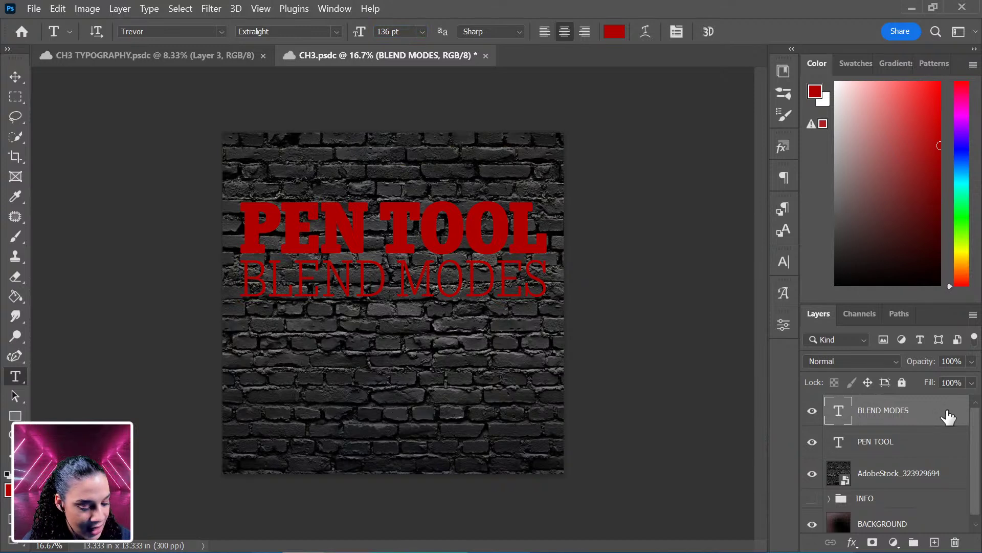
{"action": "left_click_drag", "start_coordinate": [935, 416], "coordinate": [938, 453]}
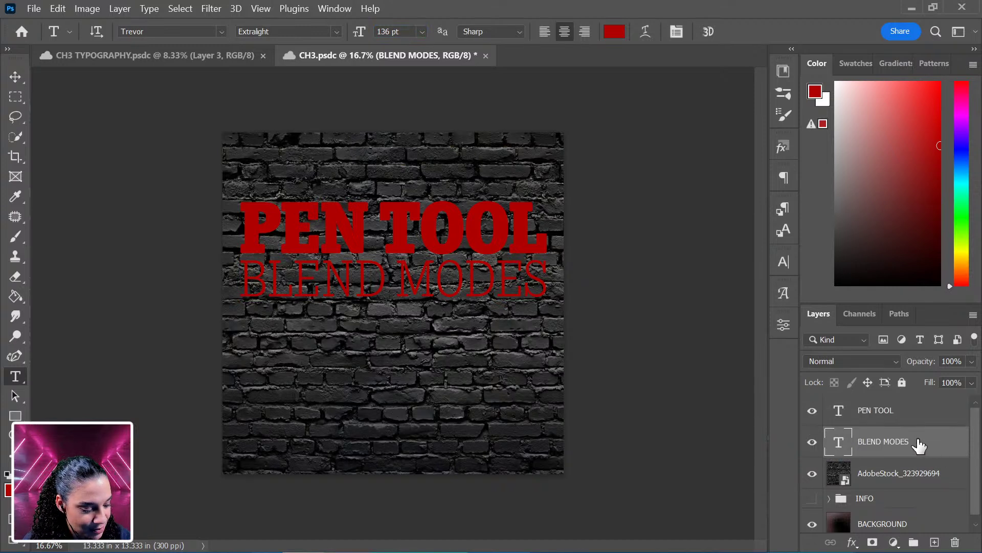
Change the color of both the PEN TOOL and BLEND MODES text layers to white (ffffff).
{"action": "left_click", "coordinate": [921, 417], "text": "shift"}
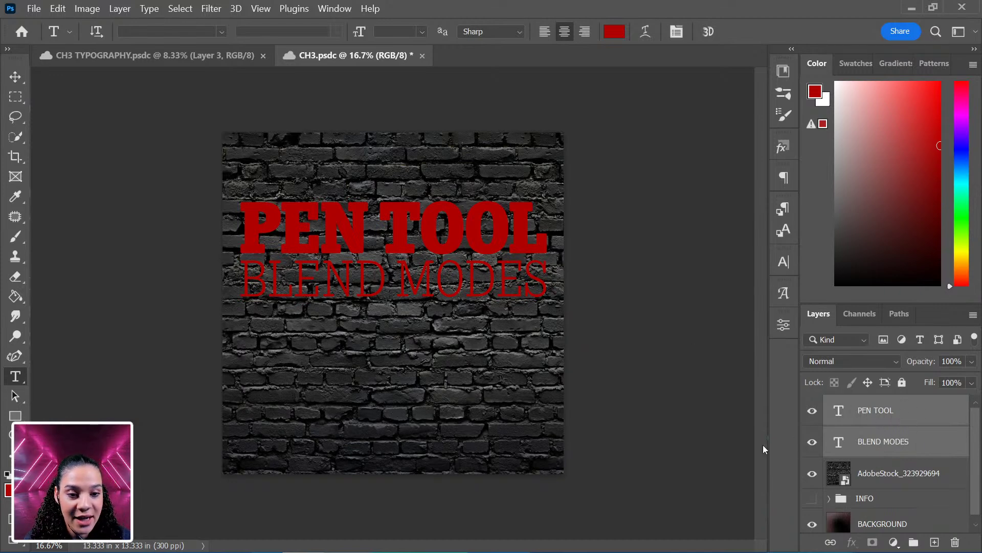
{"action": "left_click", "coordinate": [613, 31]}
{"action": "type", "text": "ffffff"}
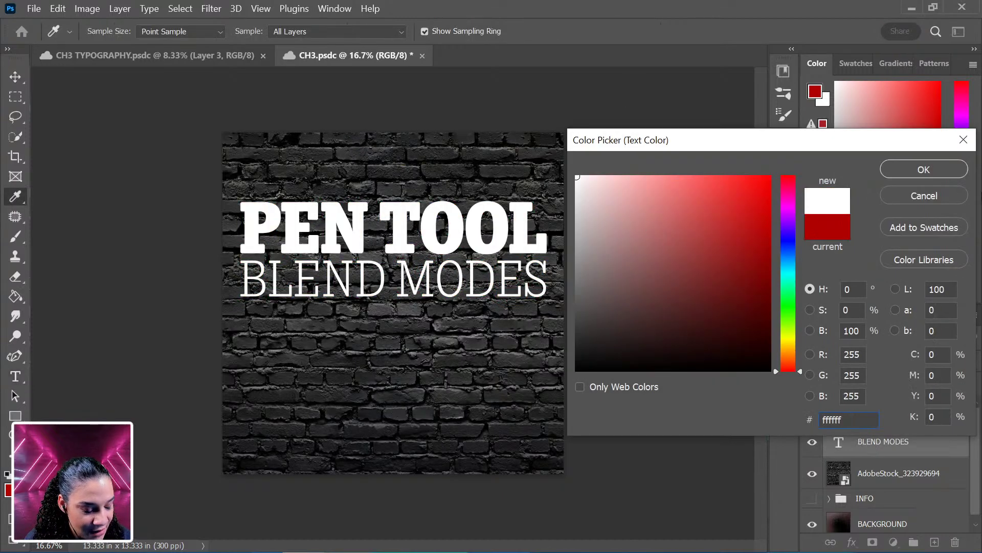
{"action": "left_click", "coordinate": [909, 176]}
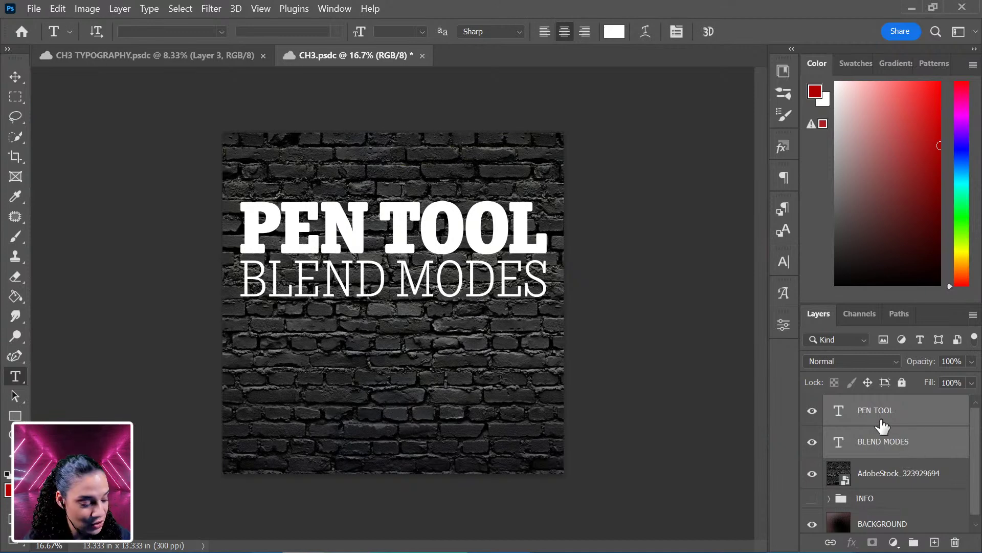
Convert the two text layers into one smart object, then open its contents to check the editable text and close them.
{"action": "right_click", "coordinate": [931, 409]}
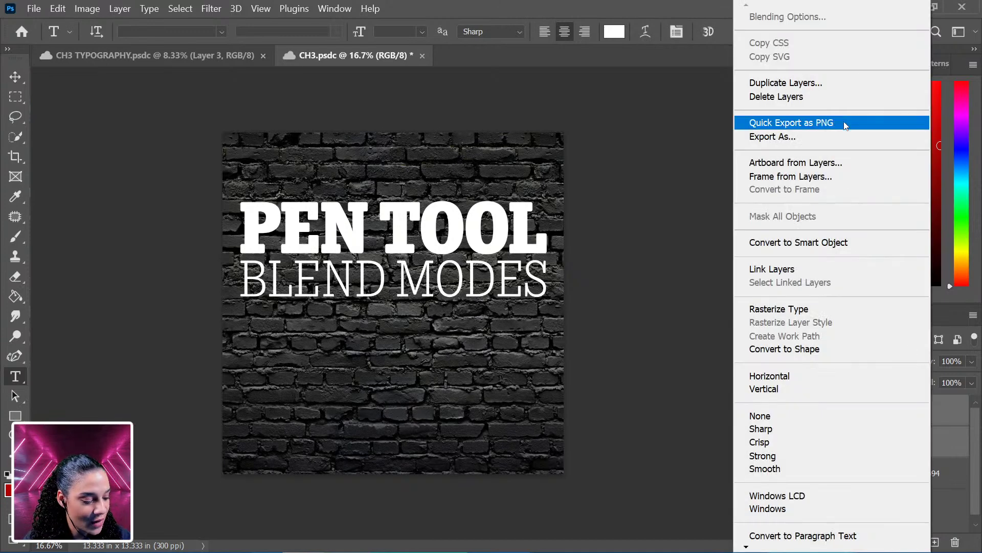
{"action": "left_click", "coordinate": [844, 245]}
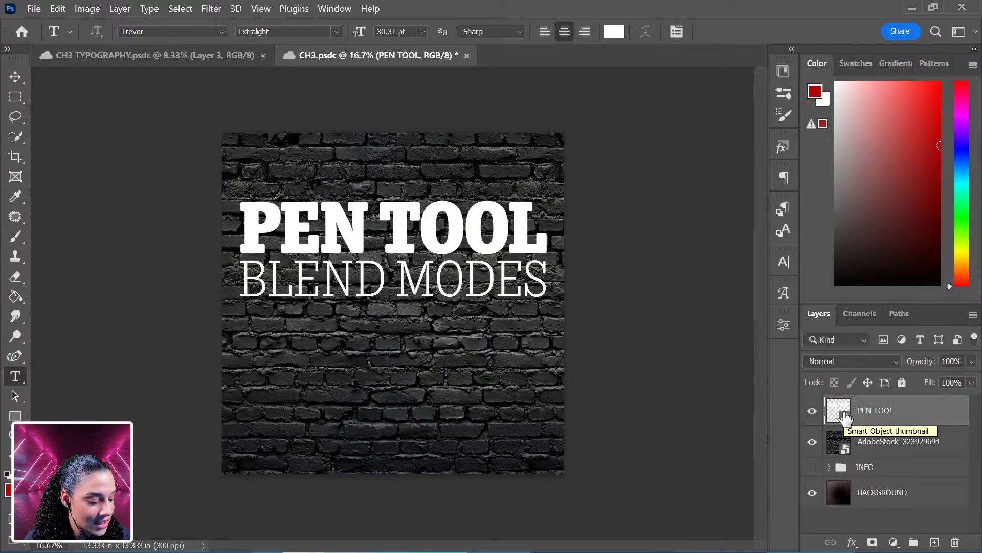
{"action": "double_click", "coordinate": [844, 416]}
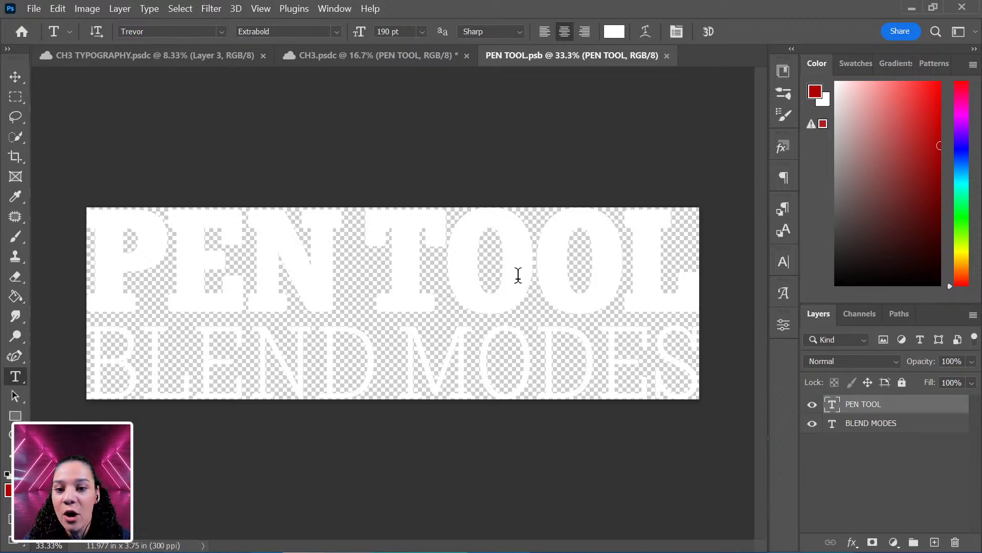
{"action": "left_click", "coordinate": [667, 56]}
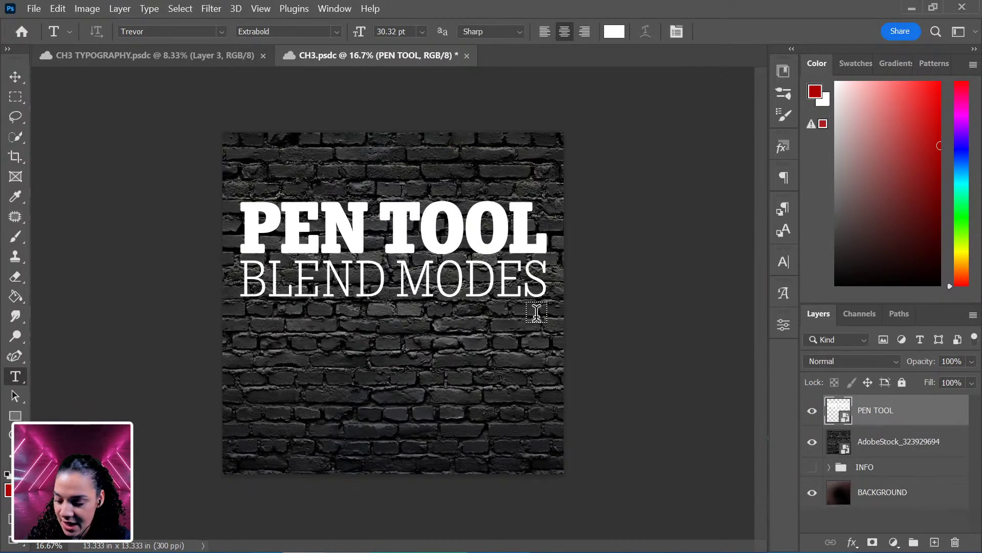
Move the text smart object down to the middle of the brick wall.
{"action": "key", "text": "ctrl+t"}
{"action": "left_click_drag", "start_coordinate": [462, 249], "coordinate": [444, 305]}
{"action": "key", "text": "Return"}
Start a Displace filter on the text smart object with the horizontal and vertical scale both set to 30.
{"action": "key", "text": "ctrl+plus"}
{"action": "key", "text": "ctrl+plus"}
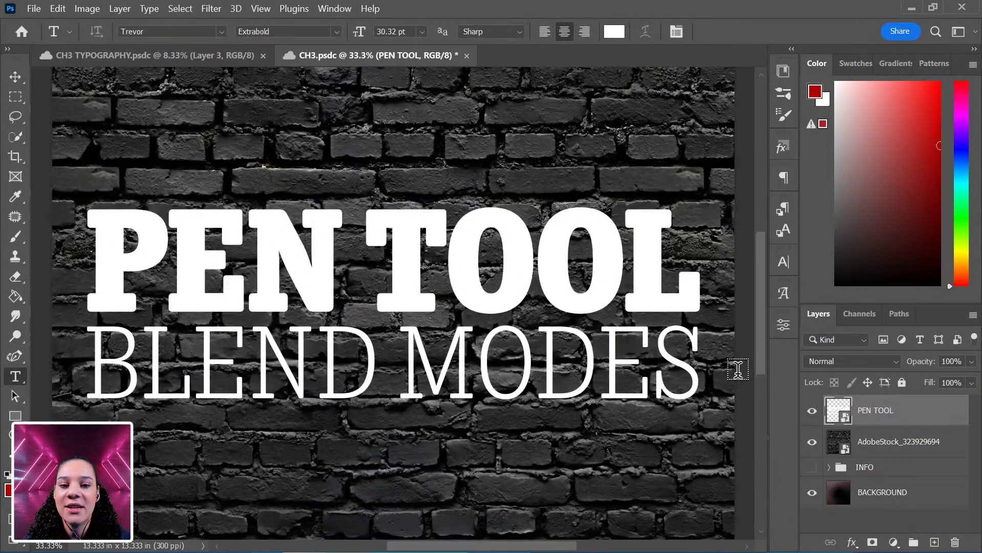
{"action": "key", "text": "ctrl+minus"}
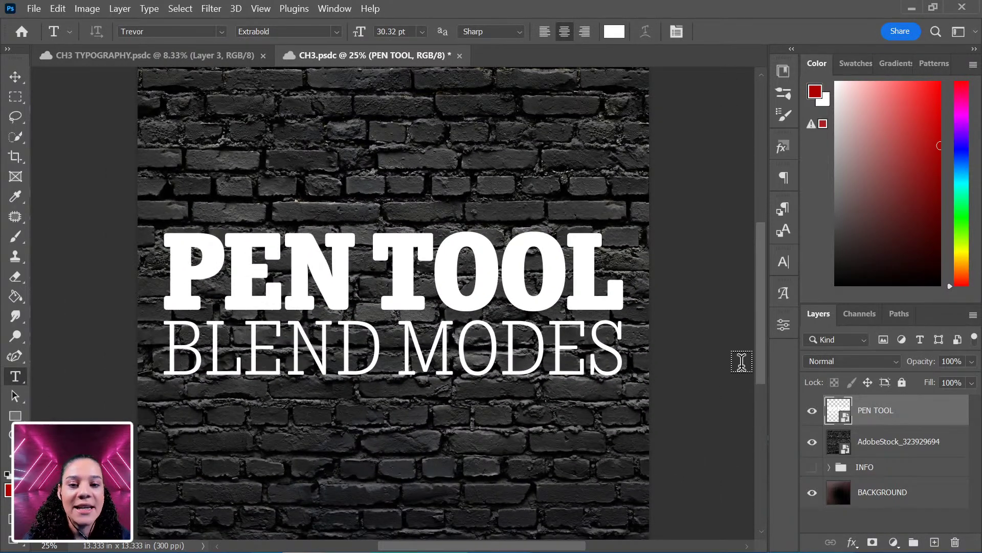
{"action": "key", "text": "ctrl+minus"}
{"action": "key", "text": "ctrl+plus"}
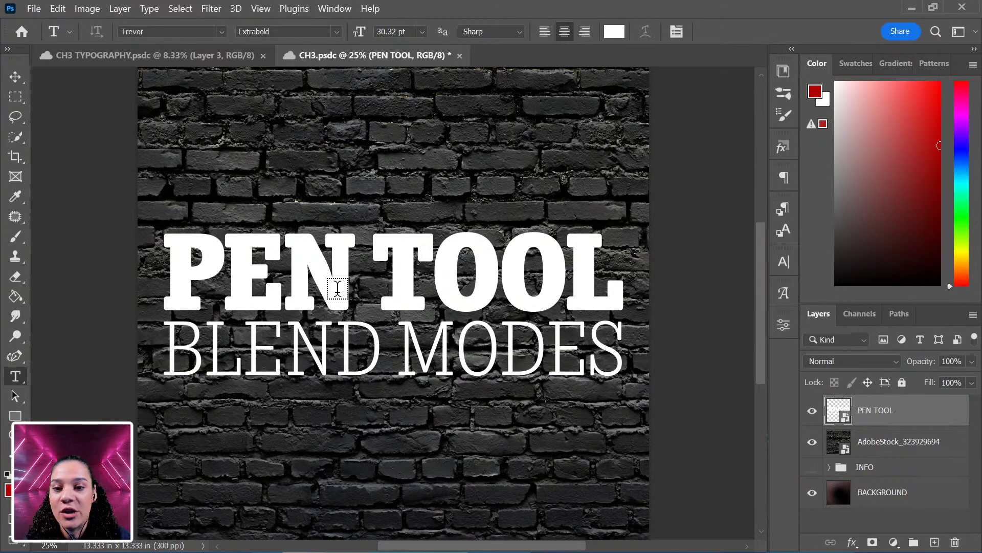
{"action": "left_click", "coordinate": [211, 10]}
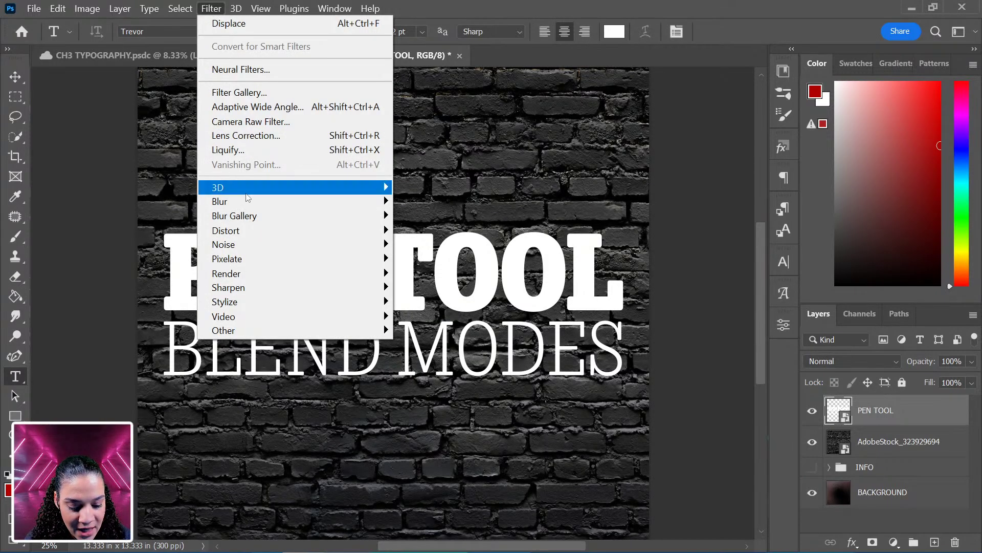
{"action": "mouse_move", "coordinate": [281, 231]}
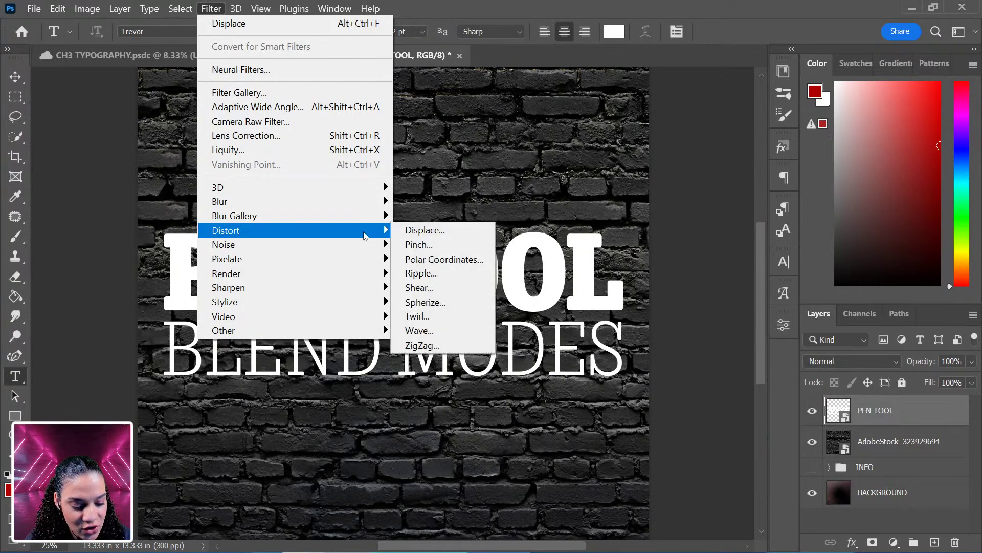
{"action": "left_click", "coordinate": [425, 231]}
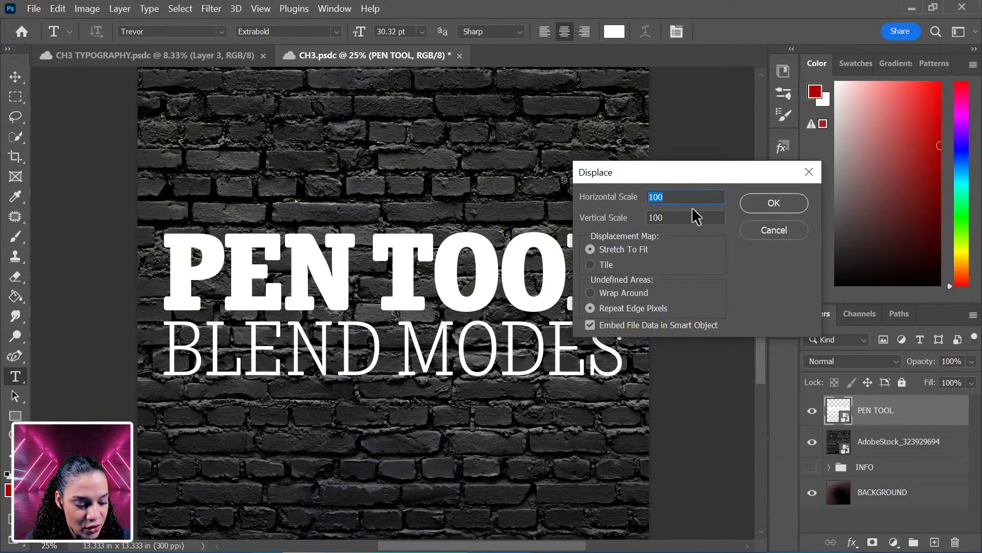
{"action": "type", "text": "30"}
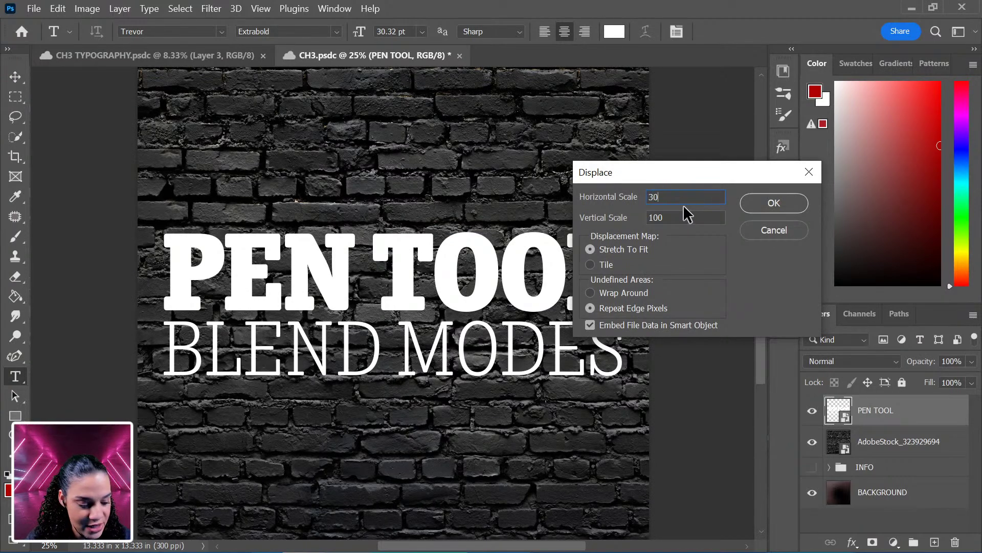
{"action": "key", "text": "Tab"}
{"action": "type", "text": "30"}
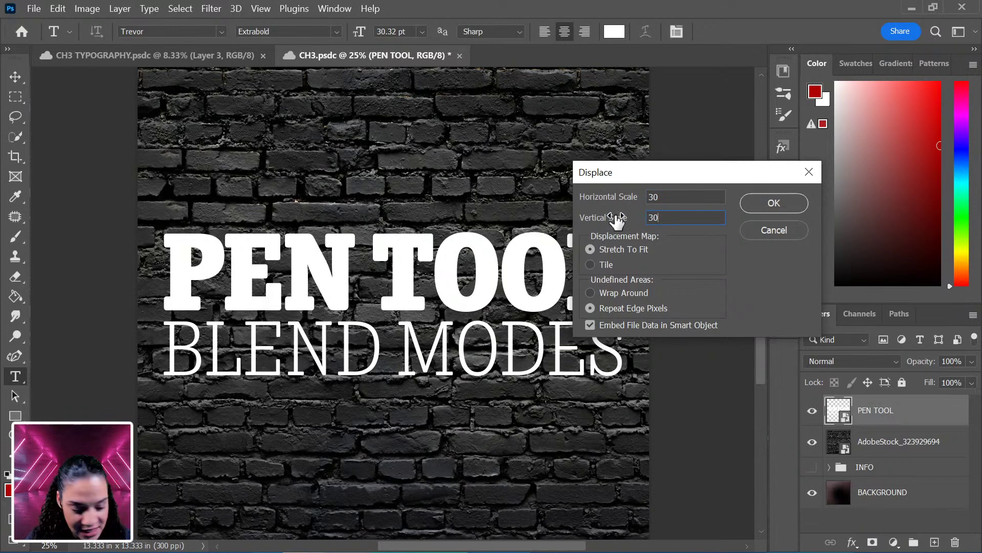
Accept the Displace settings and choose the saved brick wall displacement PSD as the displacement map.
{"action": "left_click", "coordinate": [773, 203]}
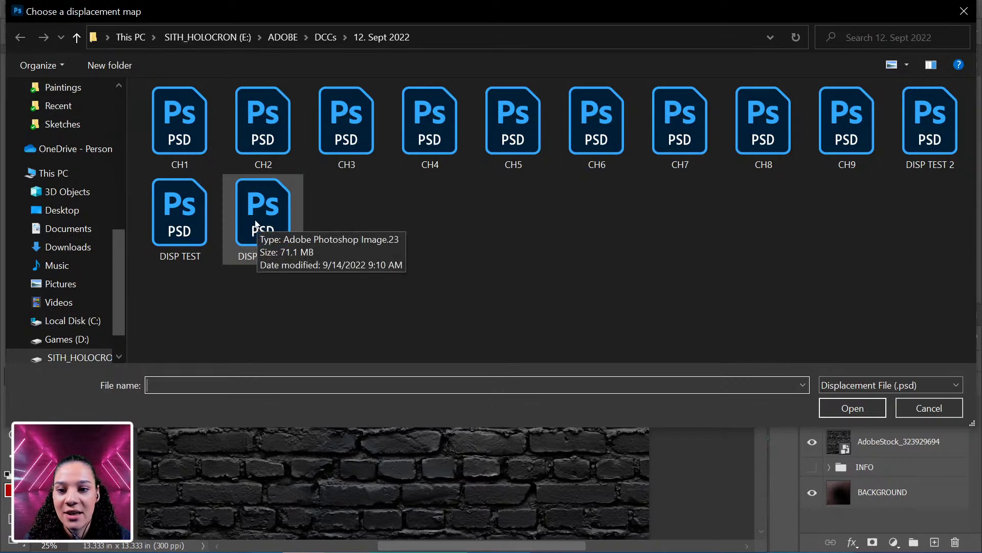
{"action": "double_click", "coordinate": [269, 216]}
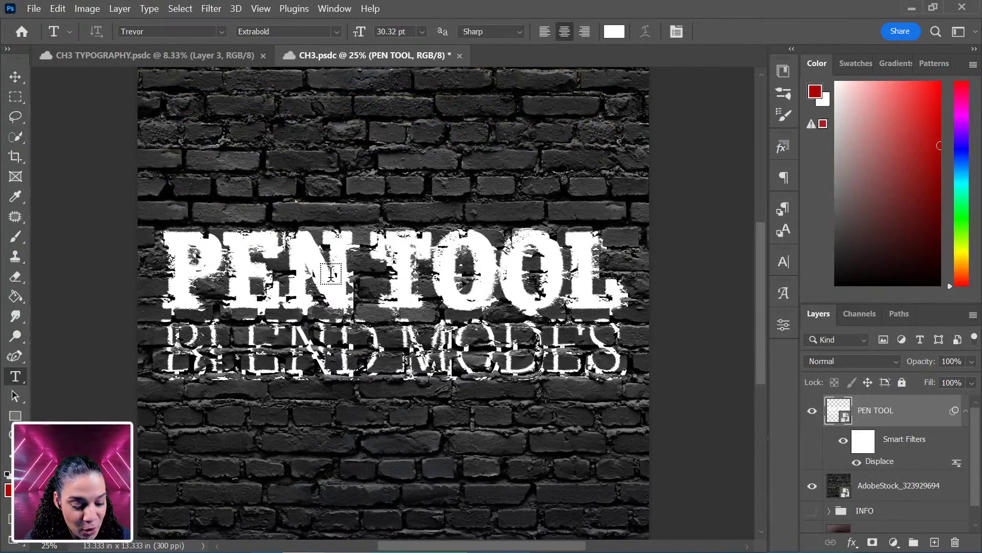
{"action": "key", "text": "ctrl+plus"}
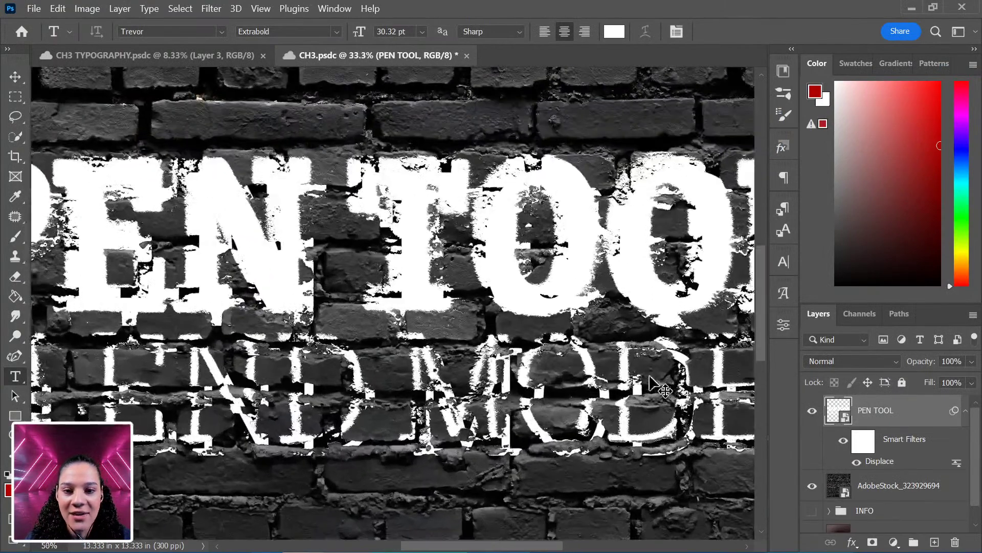
Examine the distressed edges of the displaced text against the bricks, both close up and across the whole wall.
{"action": "key", "text": "ctrl+minus"}
{"action": "key", "text": "ctrl+minus"}
{"action": "key", "text": "ctrl+minus"}
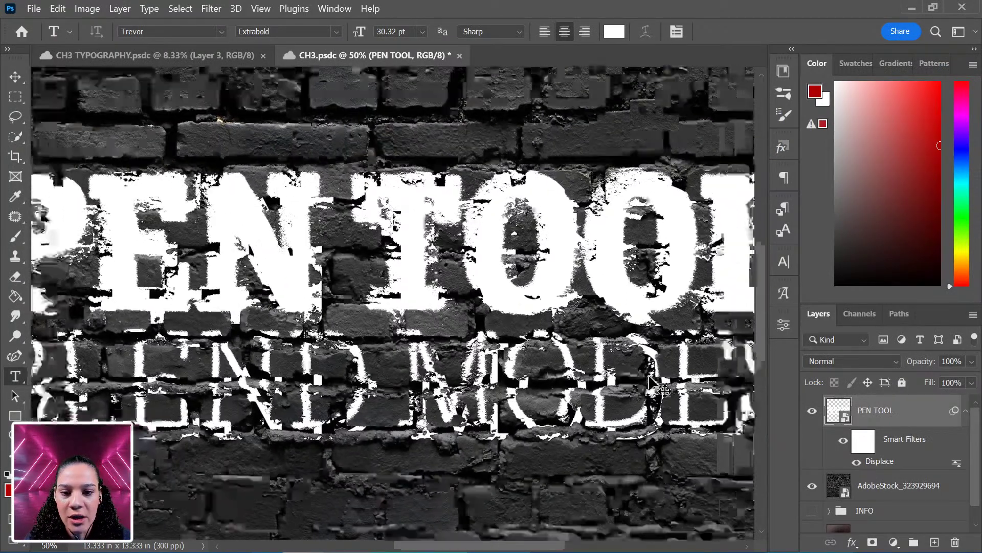
{"action": "key", "text": "ctrl+plus"}
{"action": "key", "text": "ctrl+plus"}
{"action": "key", "text": "ctrl+plus"}
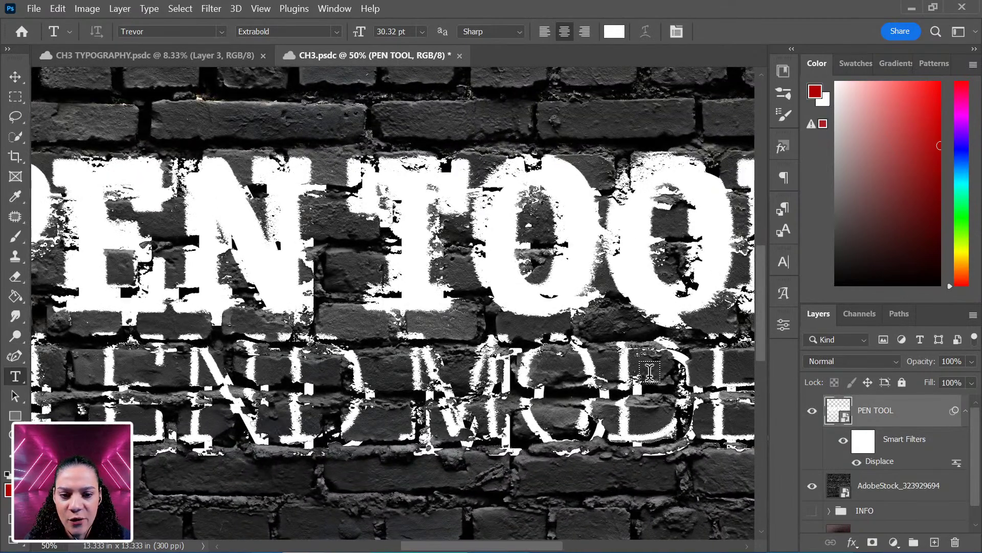
{"action": "key", "text": "ctrl+minus"}
{"action": "key", "text": "ctrl+plus"}
{"action": "key", "text": "ctrl+plus"}
{"action": "key", "text": "ctrl+plus"}
{"action": "key", "text": "ctrl+plus"}
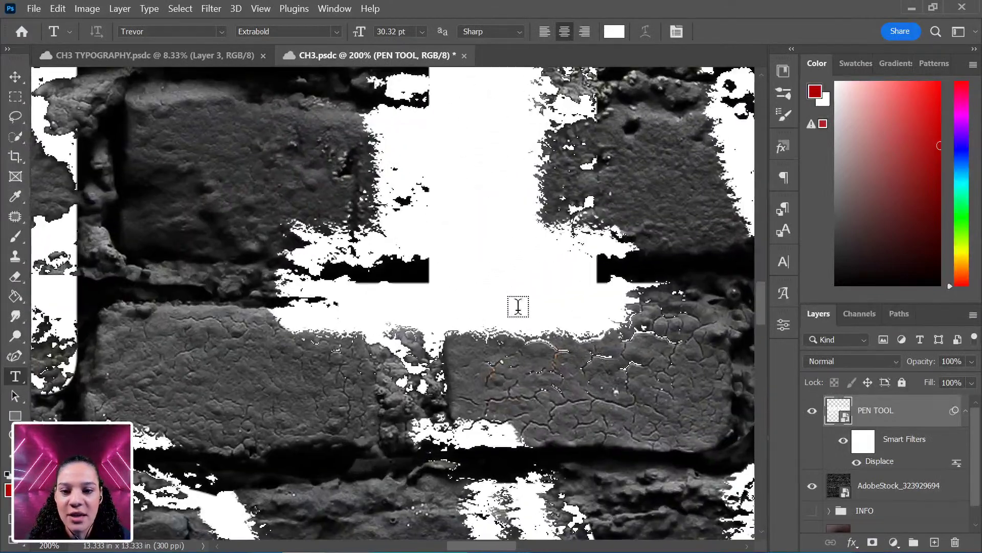
{"action": "left_click_drag", "start_coordinate": [519, 306], "coordinate": [459, 412]}
{"action": "left_click_drag", "start_coordinate": [266, 260], "coordinate": [355, 269]}
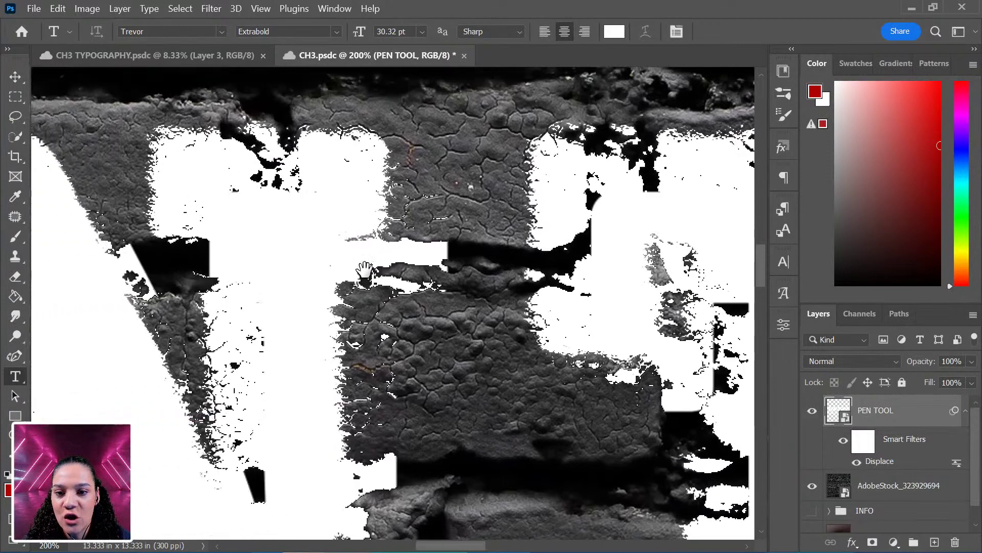
{"action": "left_click_drag", "start_coordinate": [125, 309], "coordinate": [675, 297]}
{"action": "left_click_drag", "start_coordinate": [292, 290], "coordinate": [388, 313]}
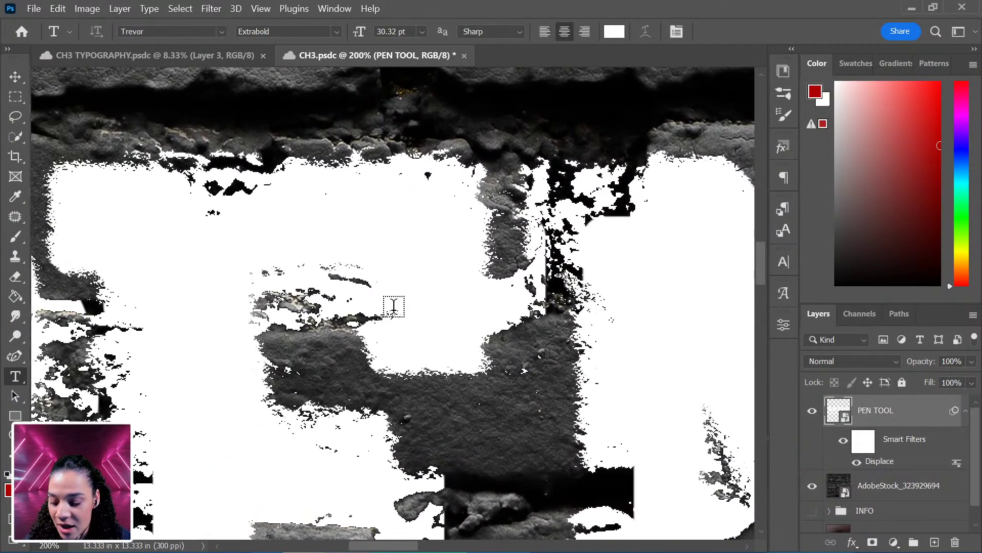
{"action": "scroll", "coordinate": [393, 308], "scroll_direction": "down", "scroll_amount": 5}
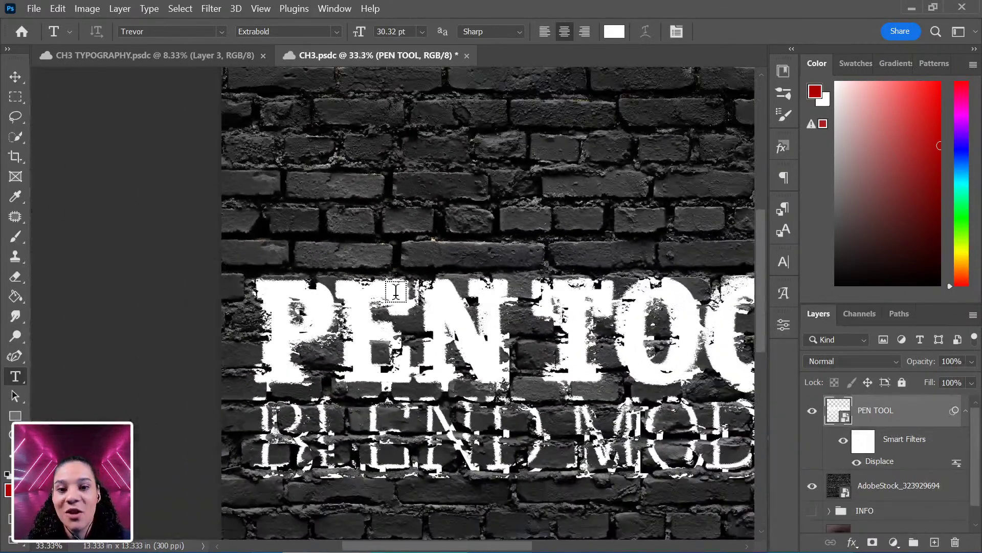
{"action": "scroll", "coordinate": [397, 289], "scroll_direction": "down", "scroll_amount": 4}
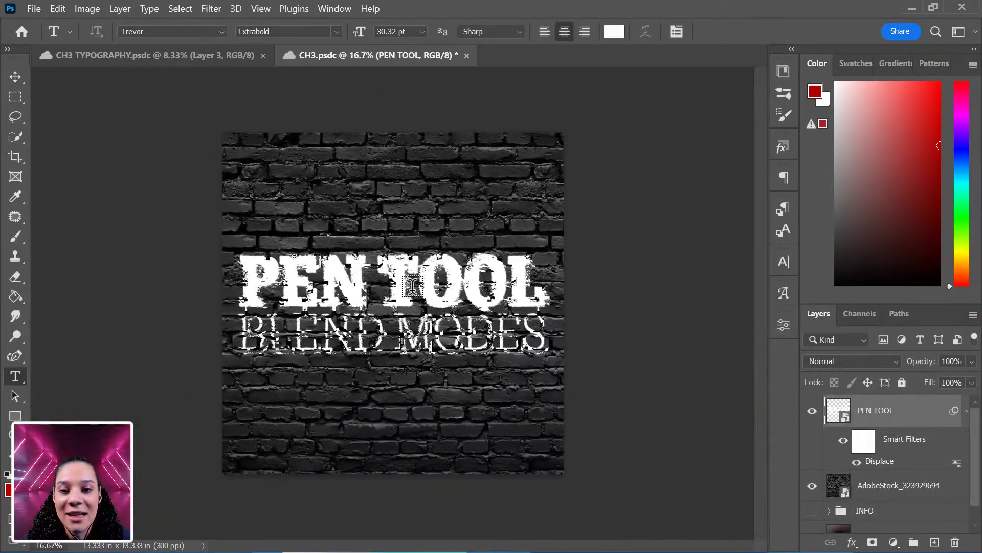
{"action": "scroll", "coordinate": [417, 333], "scroll_direction": "up", "scroll_amount": 2}
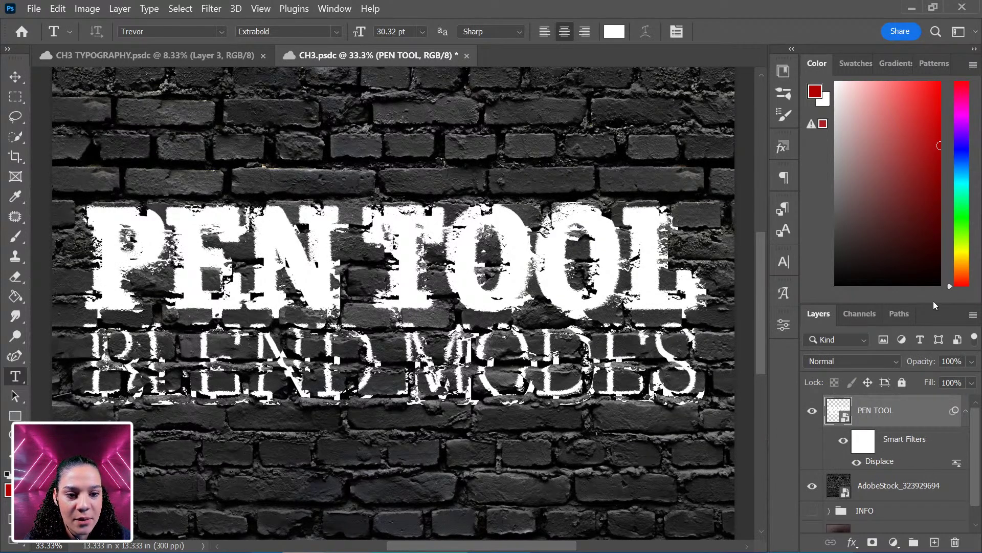
Make the layer list taller and hide the Displace filter on the text smart object.
{"action": "left_click_drag", "start_coordinate": [933, 305], "coordinate": [904, 102]}
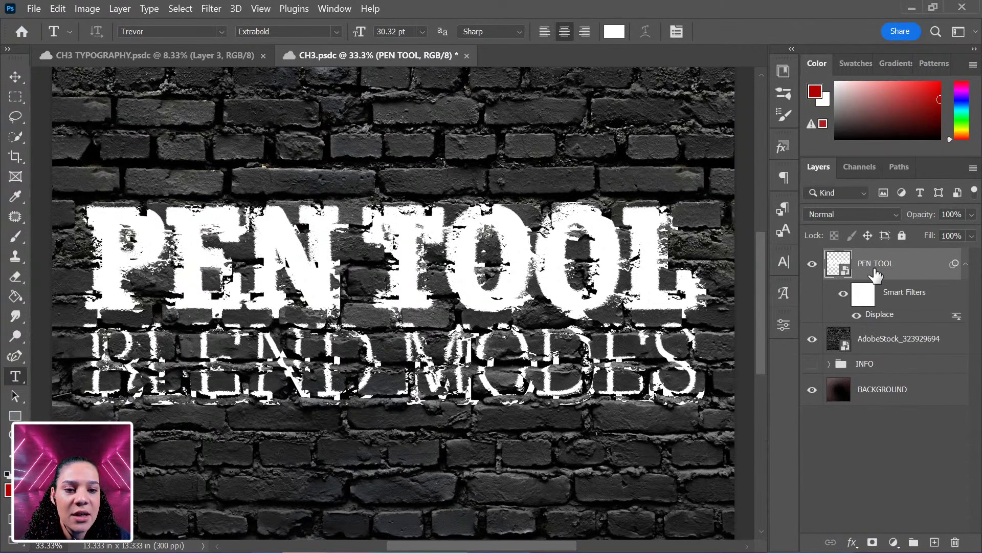
{"action": "left_click", "coordinate": [857, 315]}
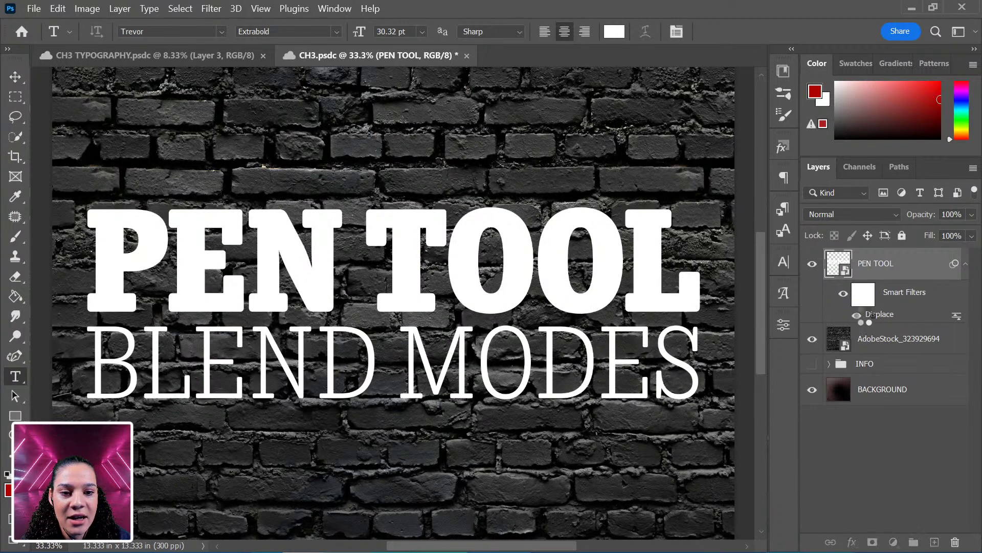
{"action": "double_click", "coordinate": [956, 317]}
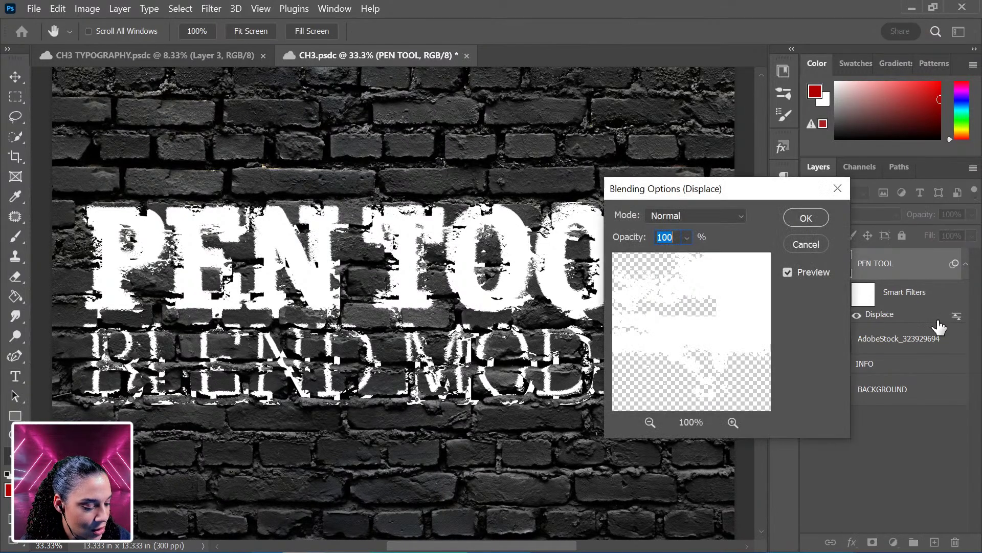
{"action": "left_click", "coordinate": [687, 237]}
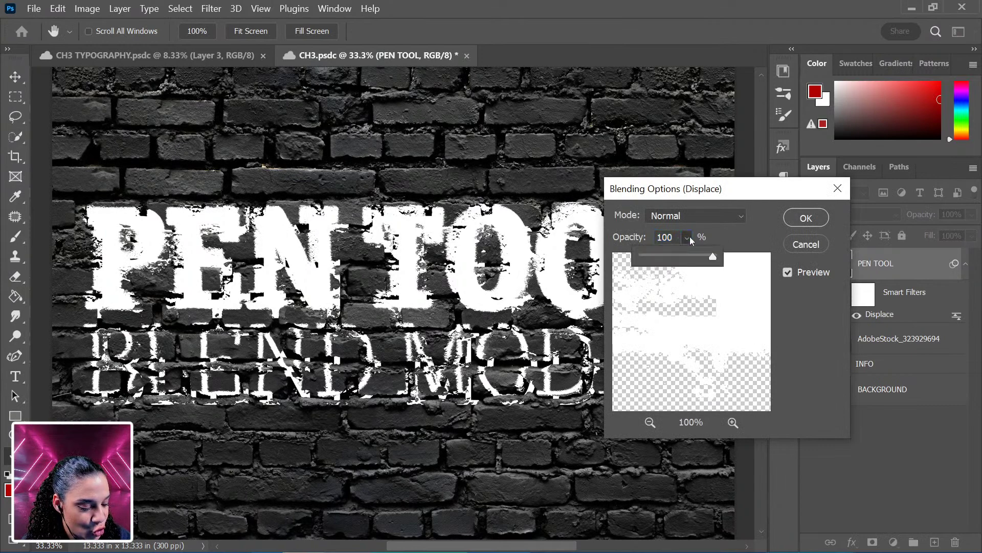
{"action": "left_click_drag", "start_coordinate": [714, 256], "coordinate": [746, 252]}
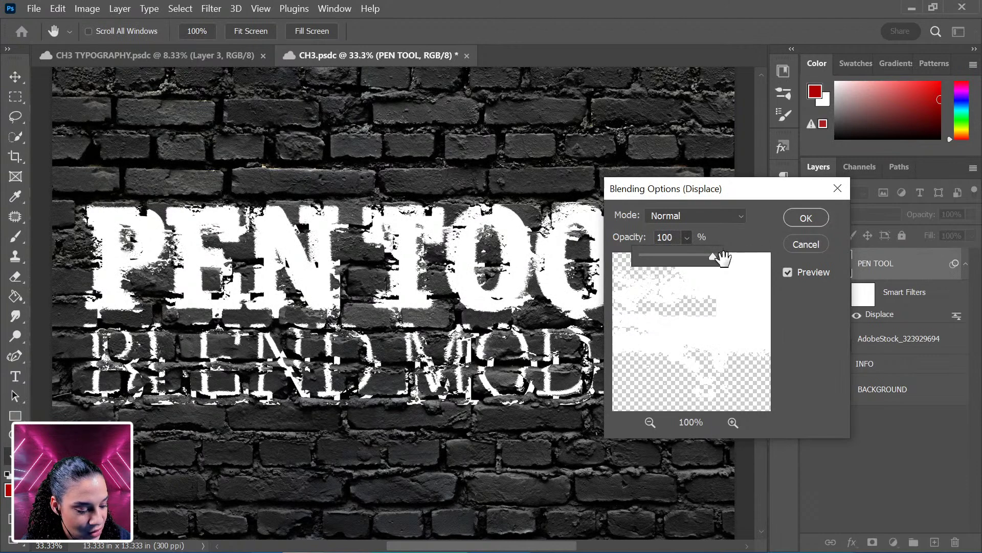
{"action": "left_click", "coordinate": [814, 246]}
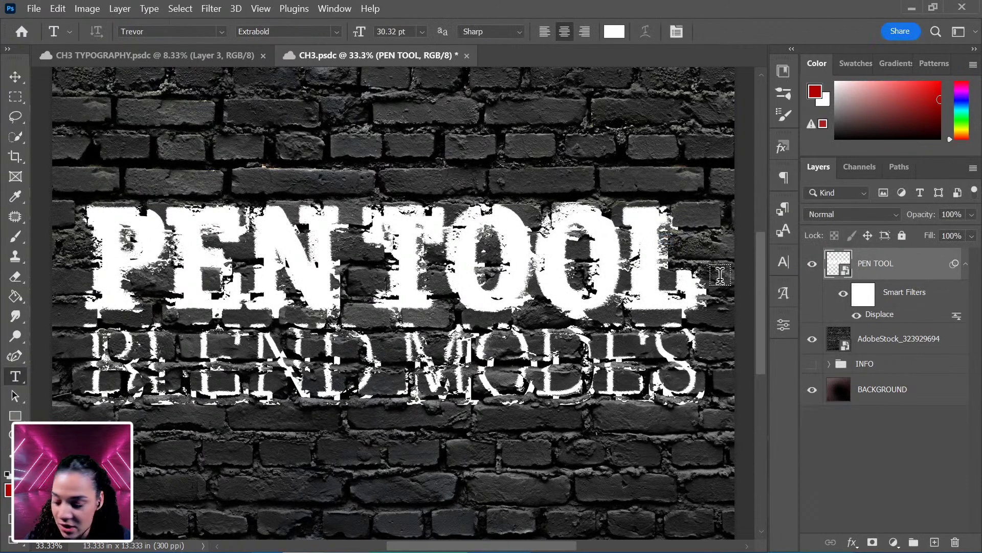
Undo back to the hidden filter and add a second Displace filter with horizontal scale 10, using the saved brick wall displacement PSD.
{"action": "key", "text": "ctrl+z"}
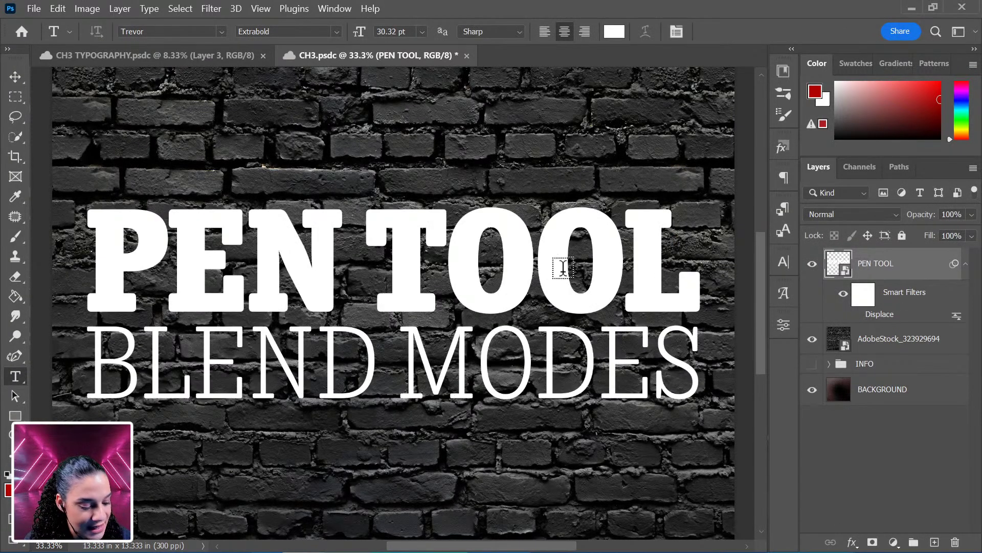
{"action": "left_click", "coordinate": [211, 9]}
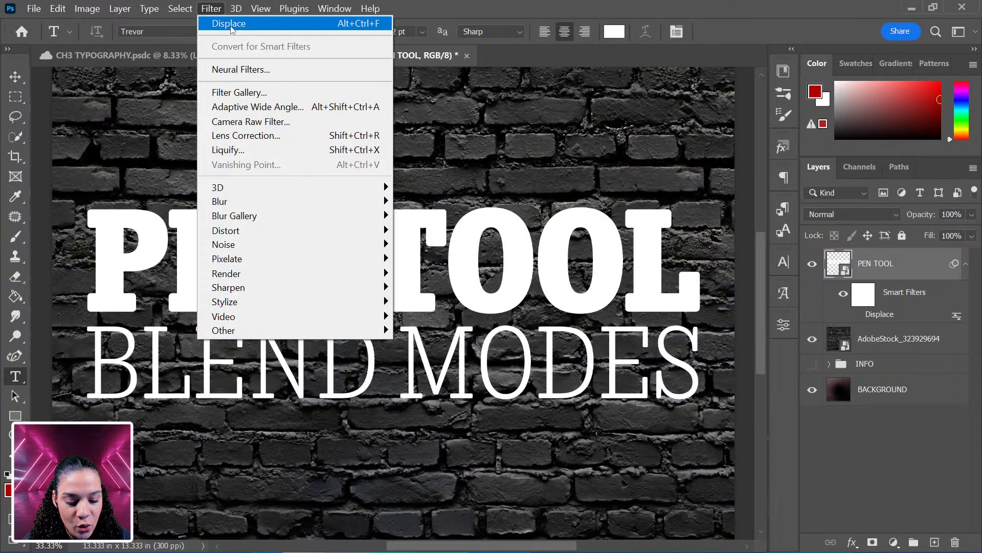
{"action": "left_click", "coordinate": [230, 24]}
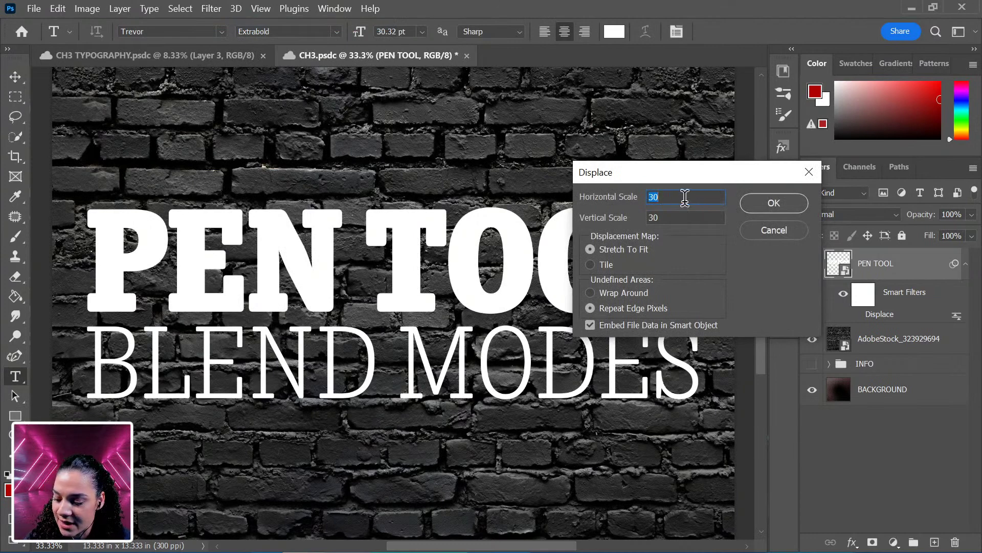
{"action": "type", "text": "10"}
{"action": "key", "text": "Tab"}
{"action": "left_click", "coordinate": [773, 203]}
{"action": "double_click", "coordinate": [263, 210]}
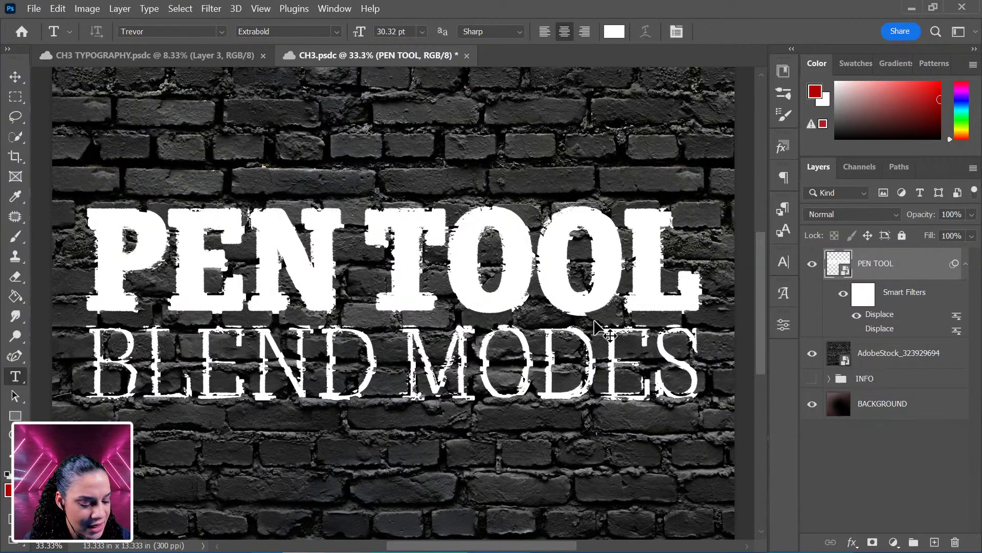
Add a new empty layer between the brick wall image and the text smart object.
{"action": "key", "text": "ctrl+minus"}
{"action": "key", "text": "ctrl+minus"}
{"action": "key", "text": "ctrl+plus"}
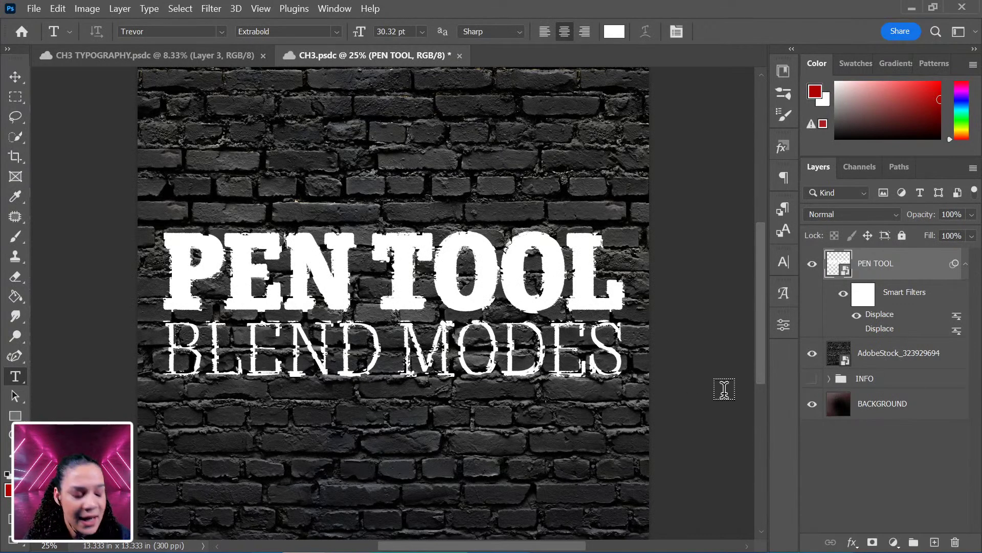
{"action": "left_click", "coordinate": [939, 358]}
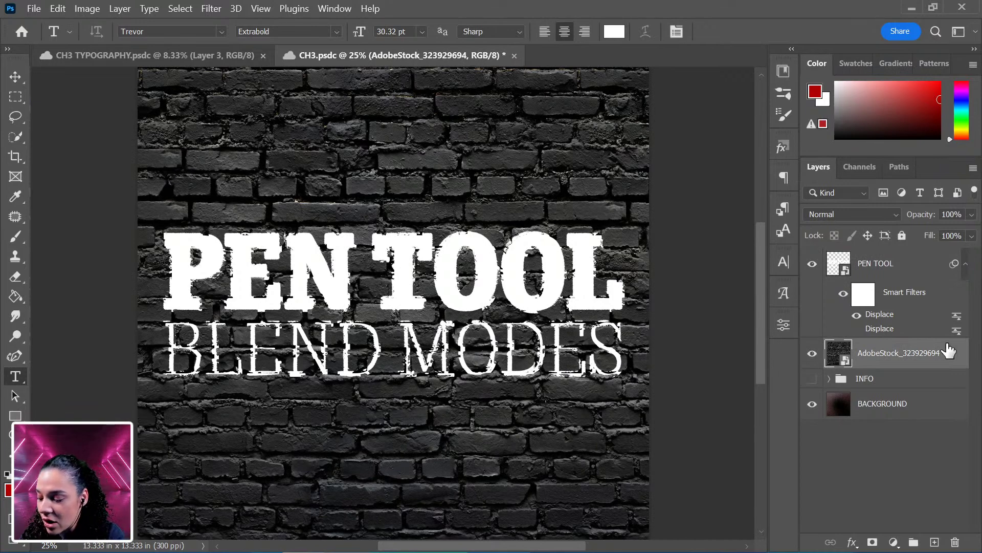
{"action": "key", "text": "ctrl+shift+n"}
{"action": "key", "text": "Return"}
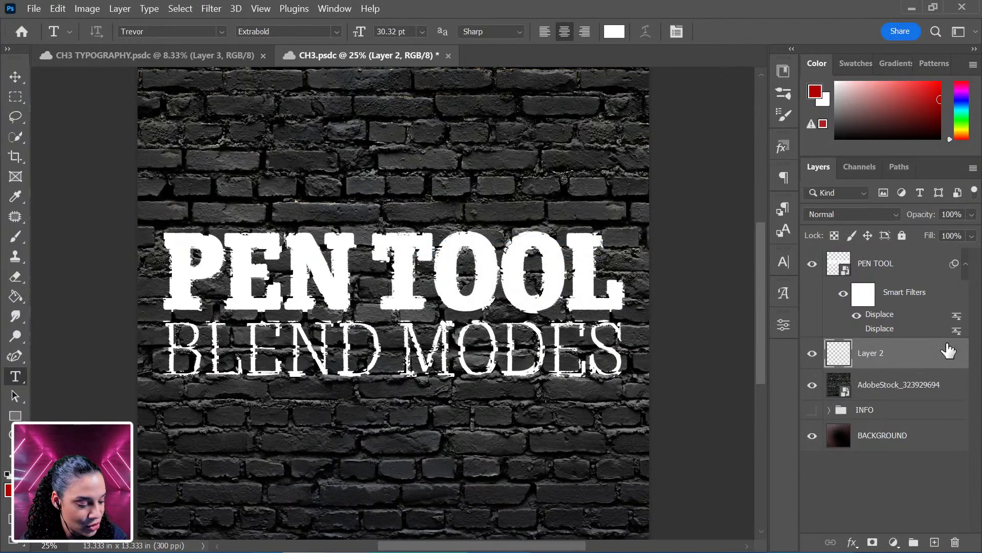
Fill a full-width rectangular band behind both text lines with the red foreground colour on the new layer, and save the document.
{"action": "left_click", "coordinate": [15, 96]}
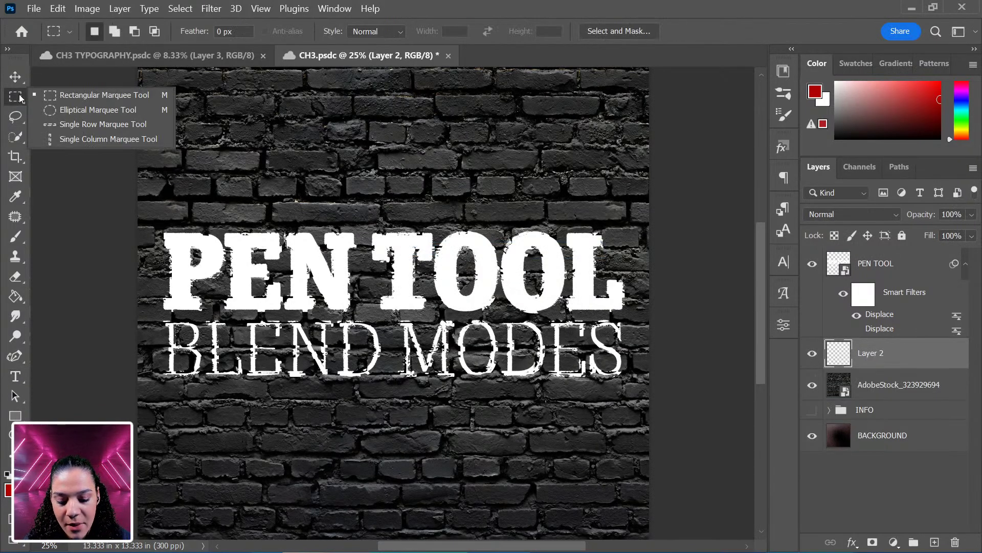
{"action": "left_click", "coordinate": [59, 96]}
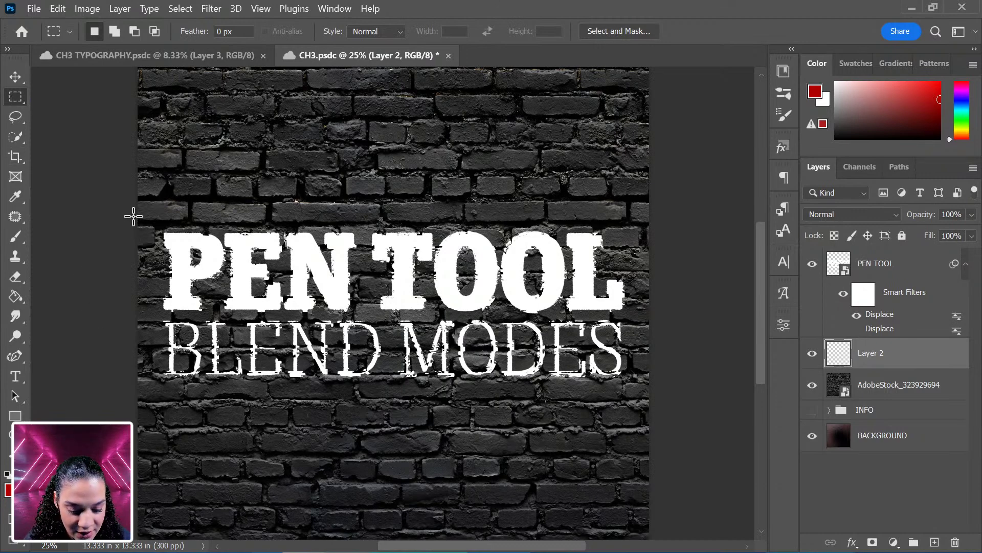
{"action": "mouse_move", "coordinate": [137, 187]}
{"action": "left_mouse_down"}
{"action": "mouse_move", "coordinate": [159, 276]}
{"action": "mouse_move", "coordinate": [587, 423]}
{"action": "mouse_move", "coordinate": [676, 422]}
{"action": "left_mouse_up"}
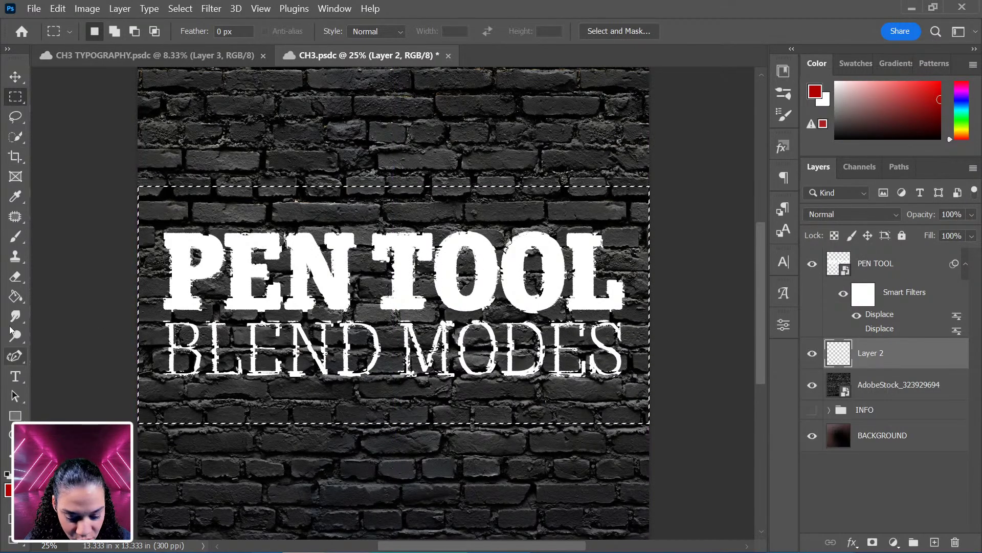
{"action": "left_click", "coordinate": [14, 296]}
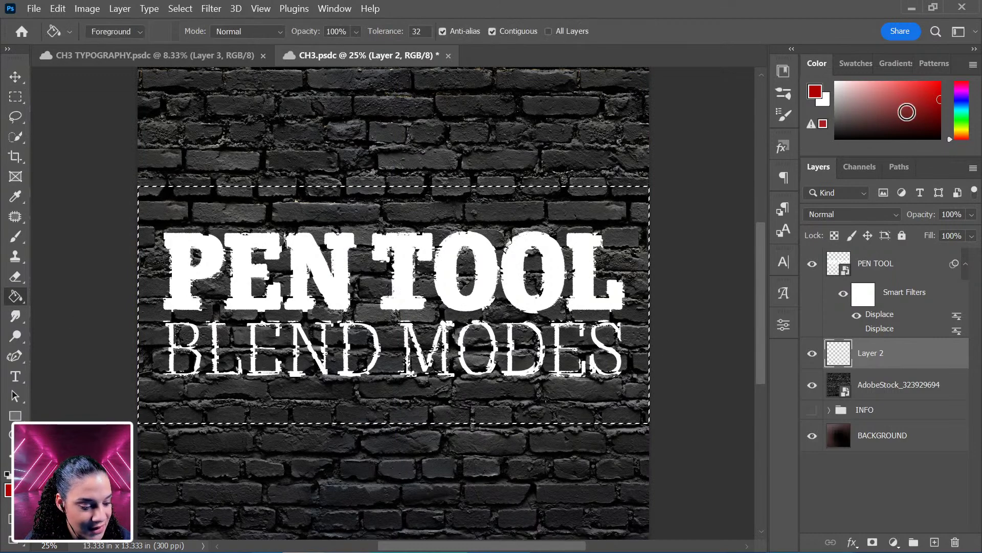
{"action": "left_click", "coordinate": [362, 362]}
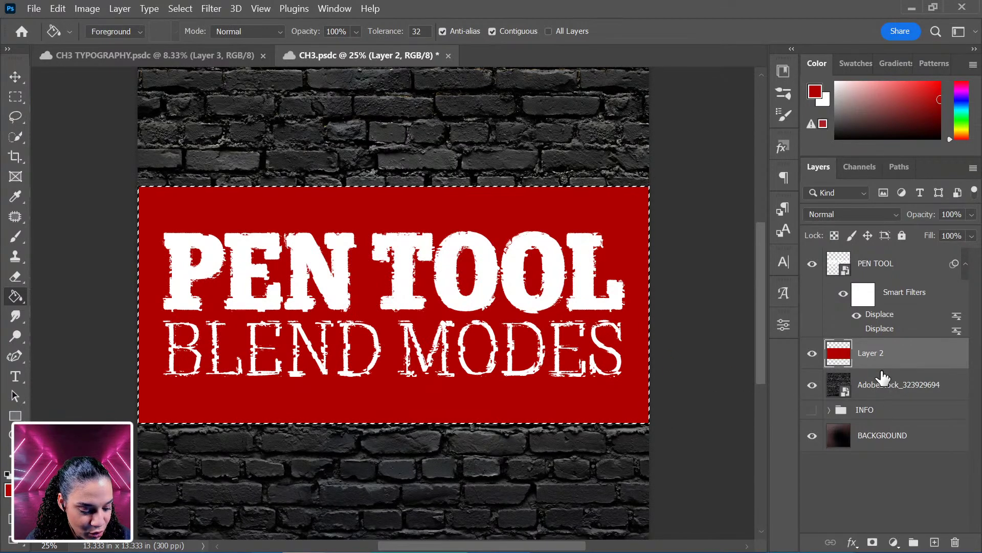
{"action": "key", "text": "ctrl+minus"}
{"action": "key", "text": "ctrl+plus"}
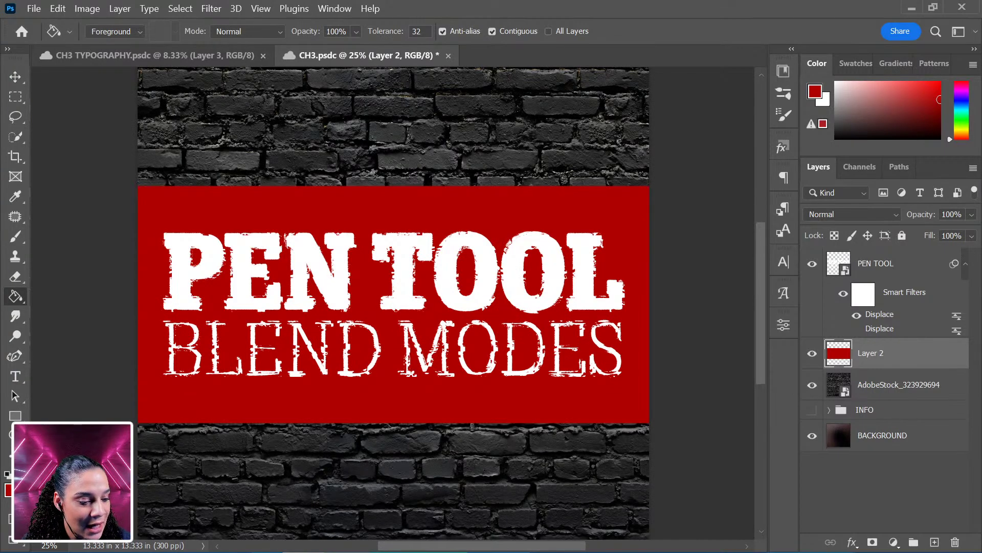
{"action": "key", "text": "ctrl+s"}
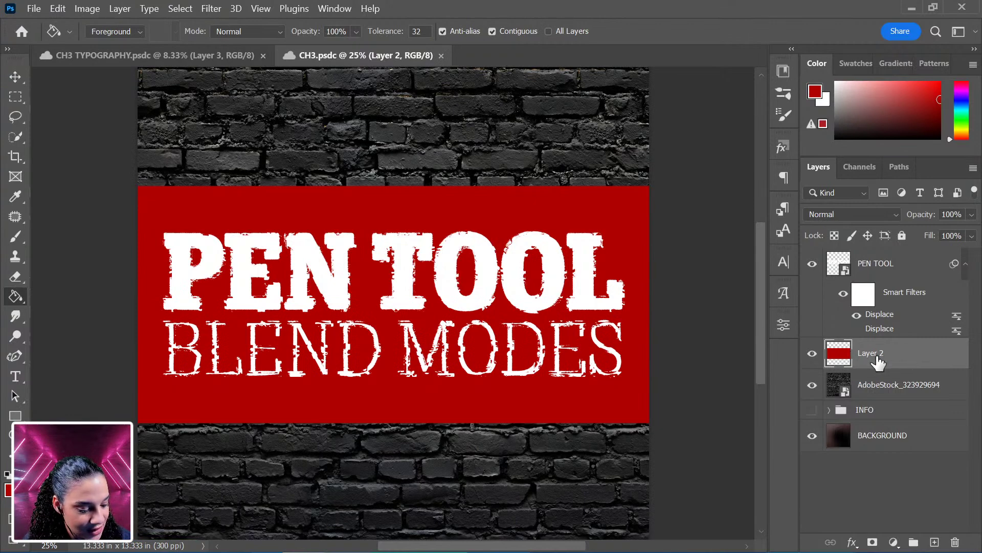
{"action": "left_click", "coordinate": [210, 9]}
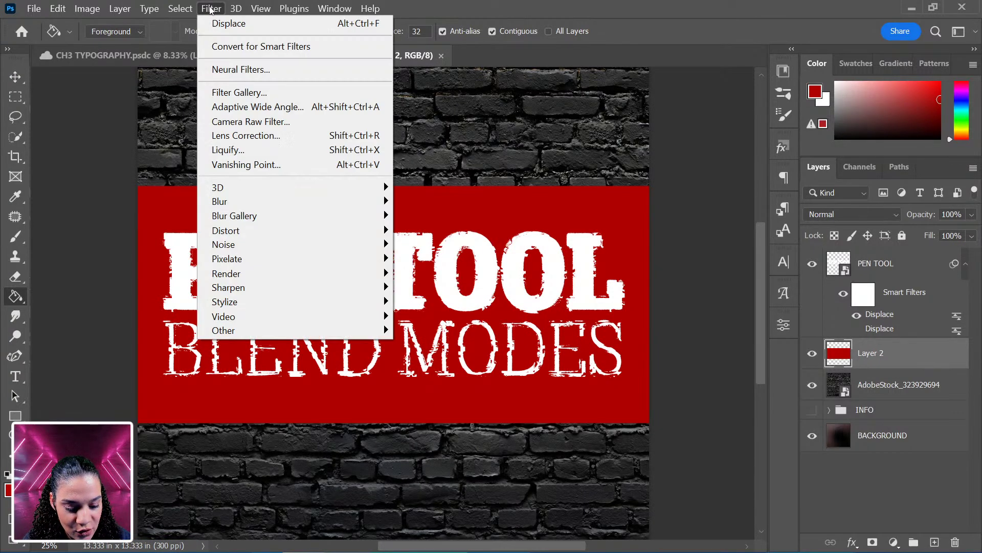
{"action": "left_click", "coordinate": [228, 23]}
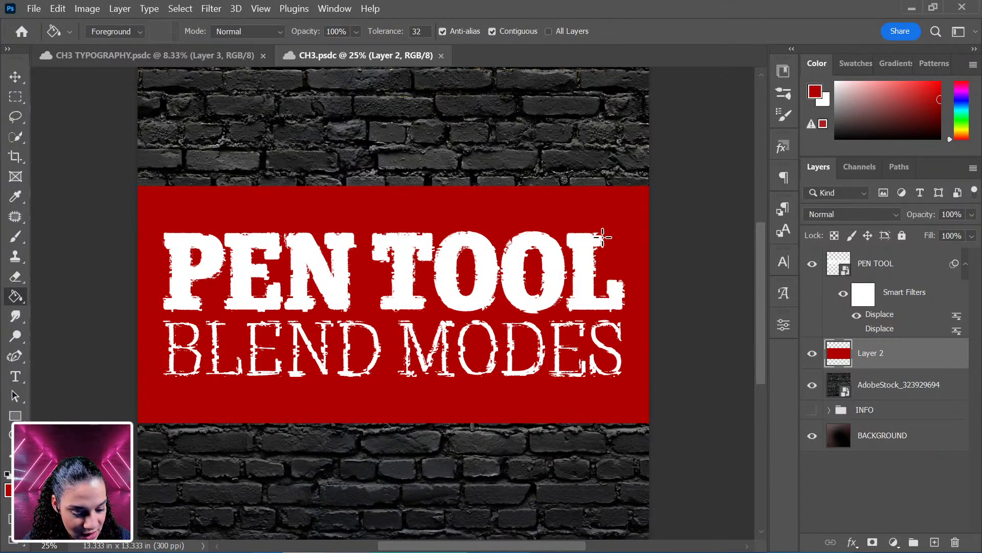
{"action": "left_click", "coordinate": [207, 10]}
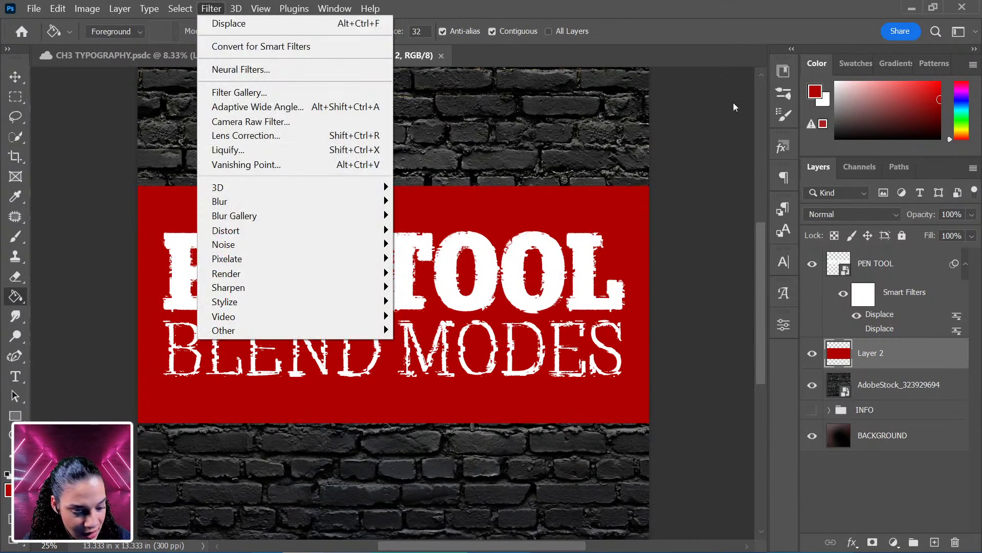
{"action": "left_click", "coordinate": [951, 361]}
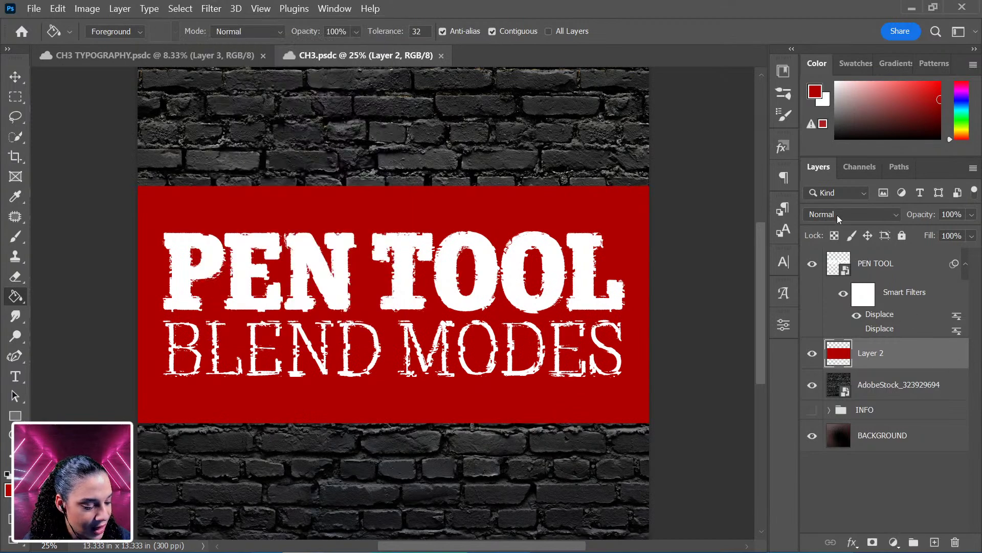
Set the red band layer's blend mode to Overlay and reduce its height to about 96.8% to fit the brick rows.
{"action": "left_click", "coordinate": [837, 215]}
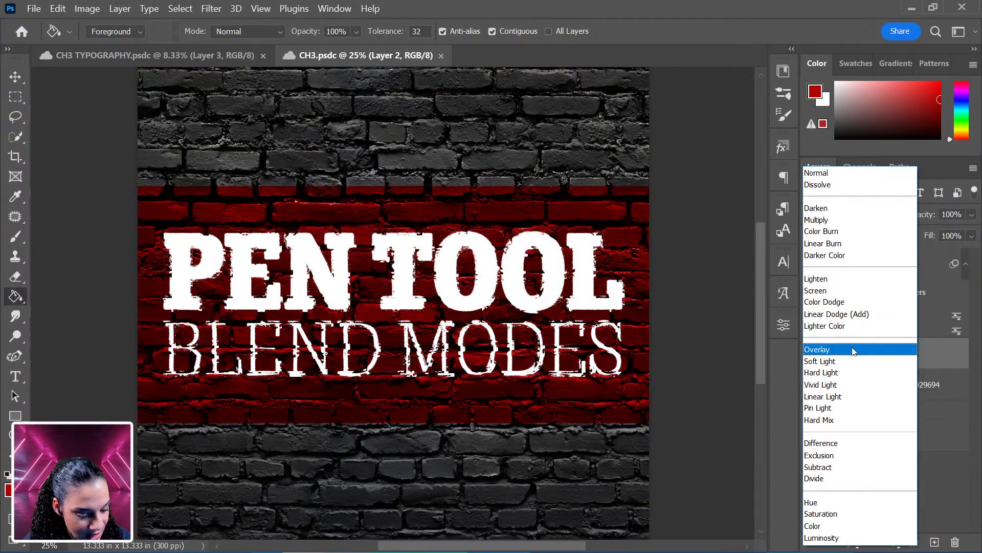
{"action": "left_click", "coordinate": [853, 351]}
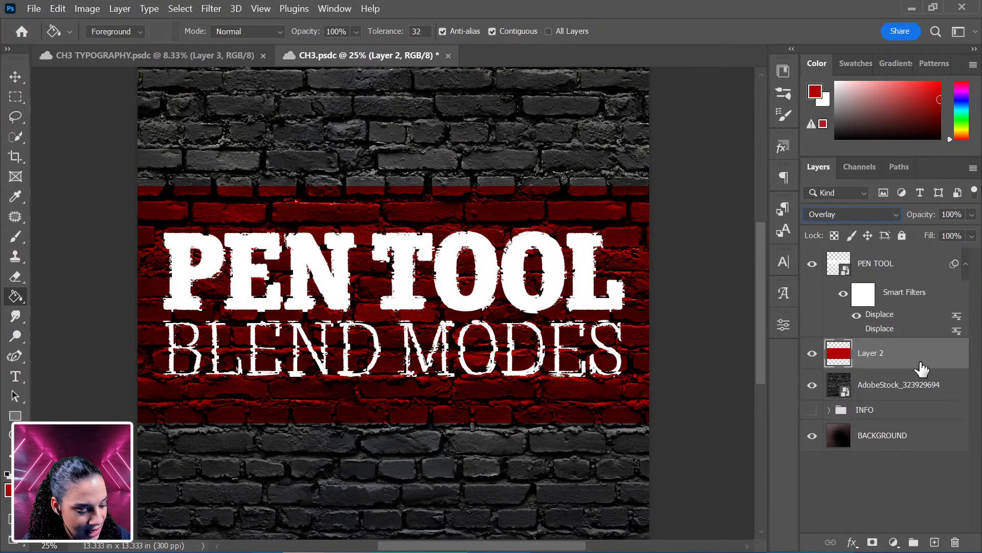
{"action": "key", "text": "ctrl+t"}
{"action": "left_click_drag", "start_coordinate": [394, 421], "coordinate": [394, 415]}
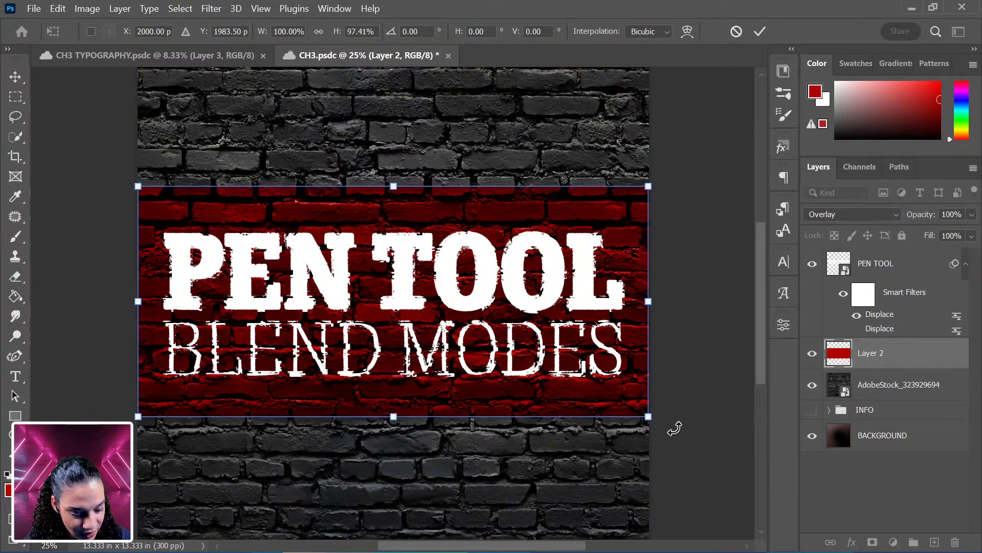
{"action": "left_click_drag", "start_coordinate": [389, 186], "coordinate": [394, 189]}
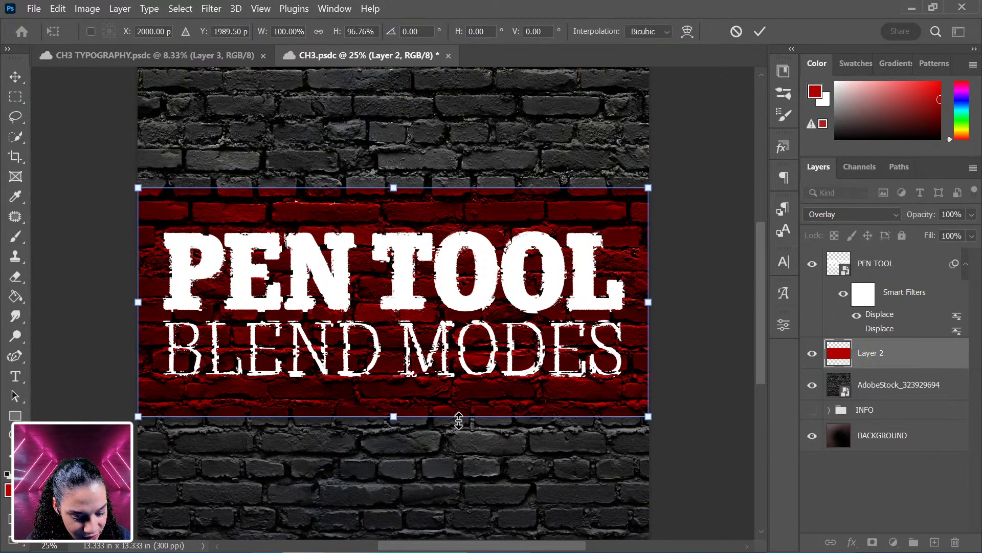
{"action": "key", "text": "Return"}
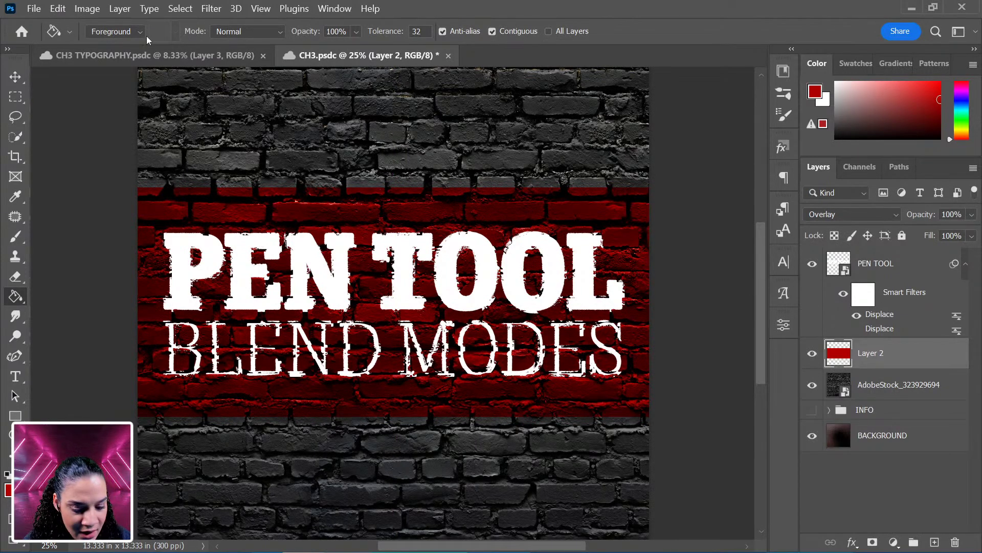
Try displacing the red band layer with horizontal and vertical scale 10, using the DISP_MAP_3 displacement map.
{"action": "left_click", "coordinate": [211, 8]}
{"action": "left_click", "coordinate": [215, 9]}
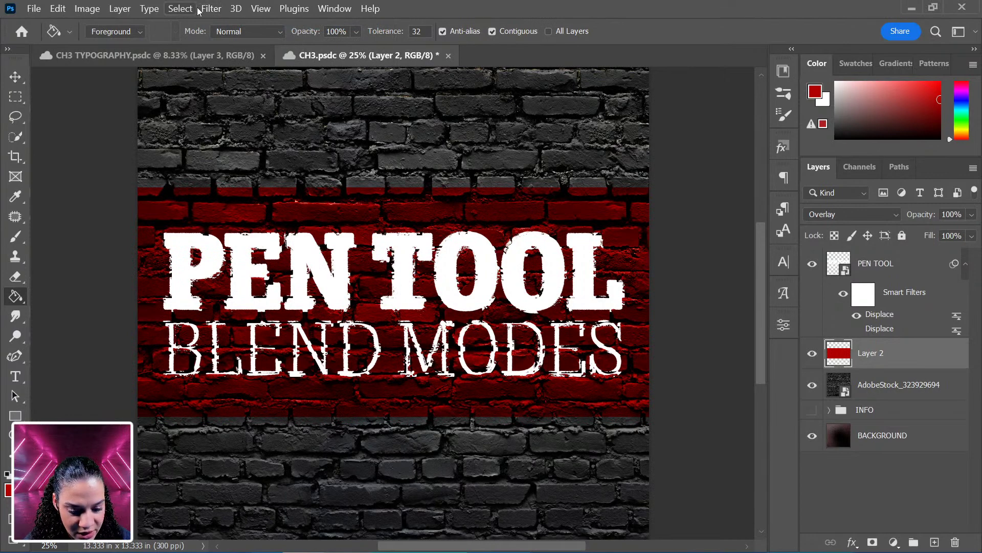
{"action": "left_click", "coordinate": [210, 8]}
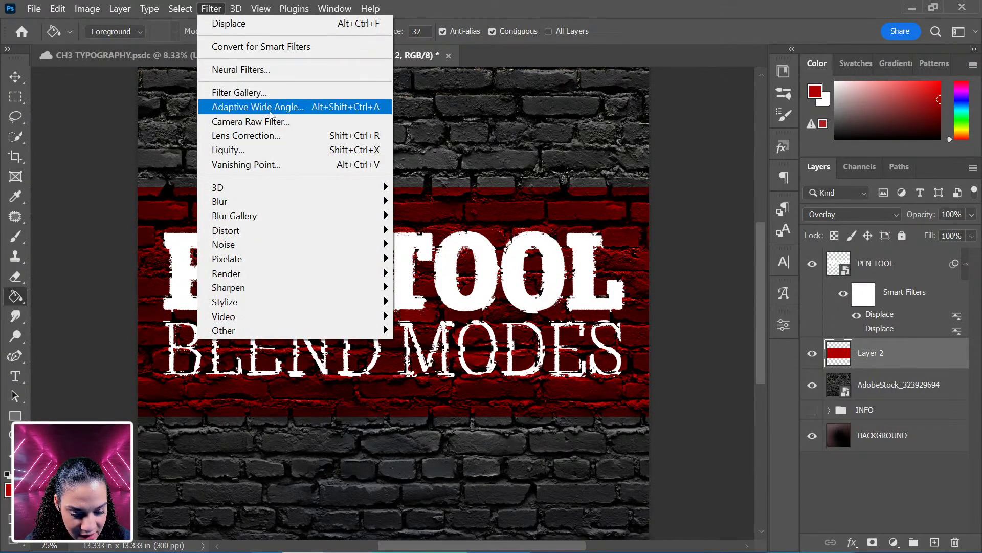
{"action": "mouse_move", "coordinate": [330, 231]}
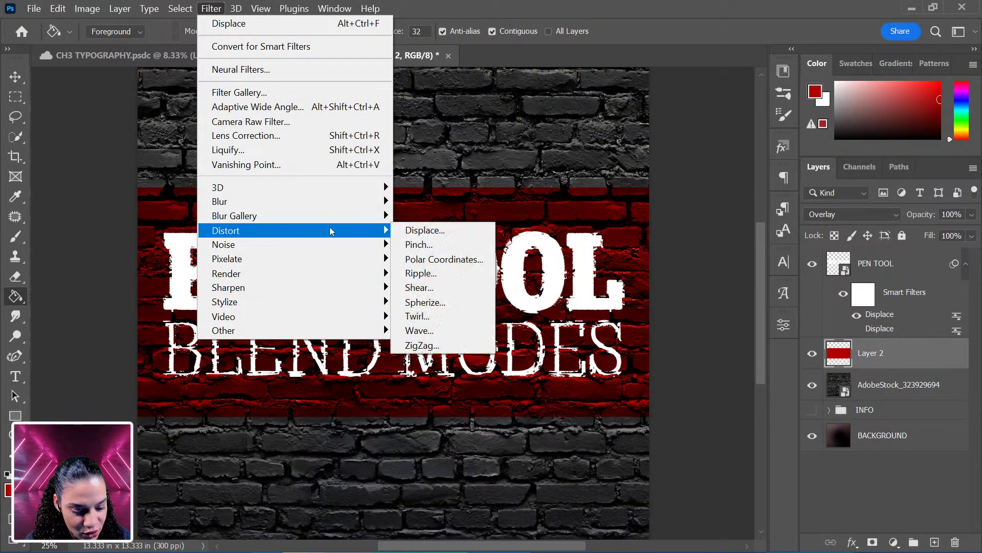
{"action": "left_click", "coordinate": [412, 231]}
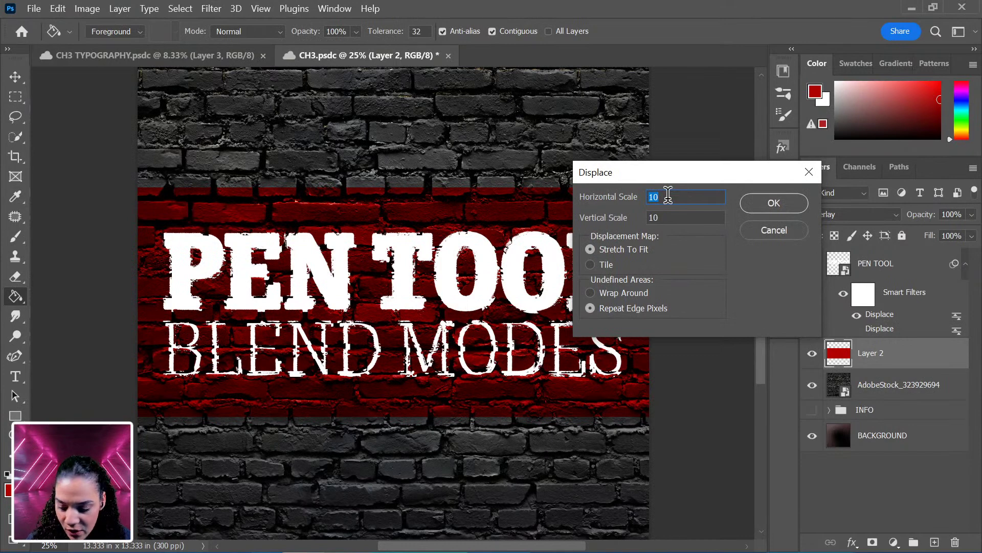
{"action": "left_click", "coordinate": [766, 203]}
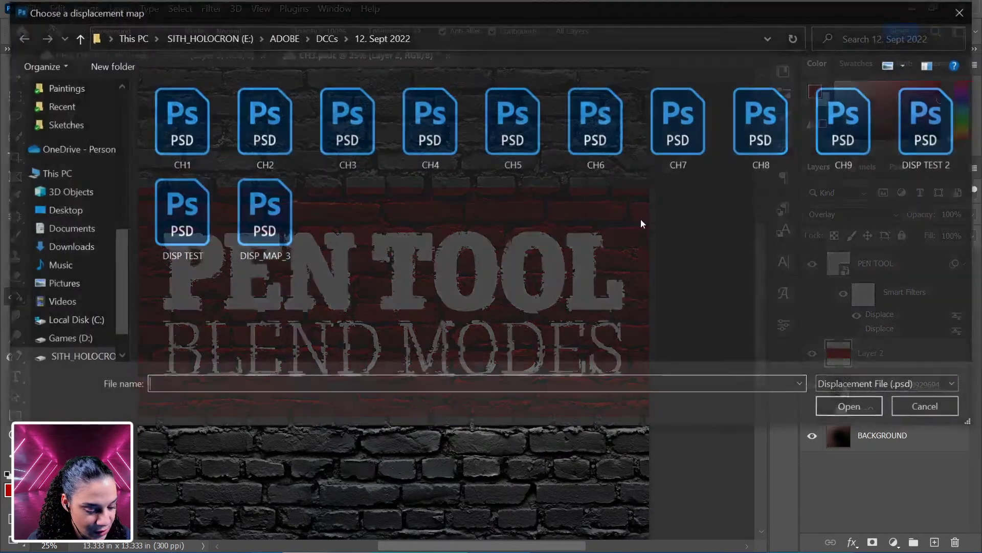
{"action": "double_click", "coordinate": [291, 213]}
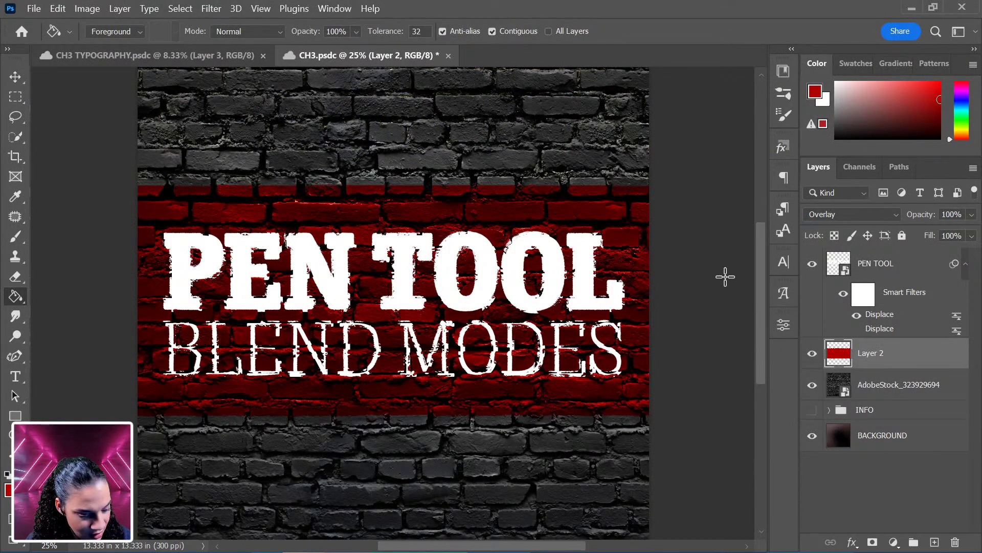
Convert the red band layer to a smart object and add a Displace filter with horizontal and vertical scale 100.
{"action": "right_click", "coordinate": [909, 362]}
{"action": "left_click", "coordinate": [753, 255]}
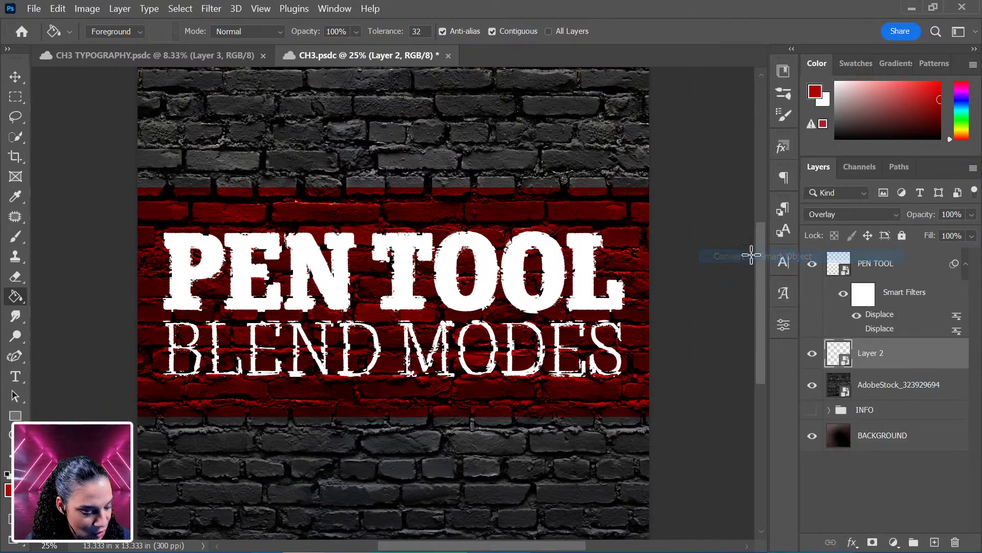
{"action": "left_click", "coordinate": [211, 9]}
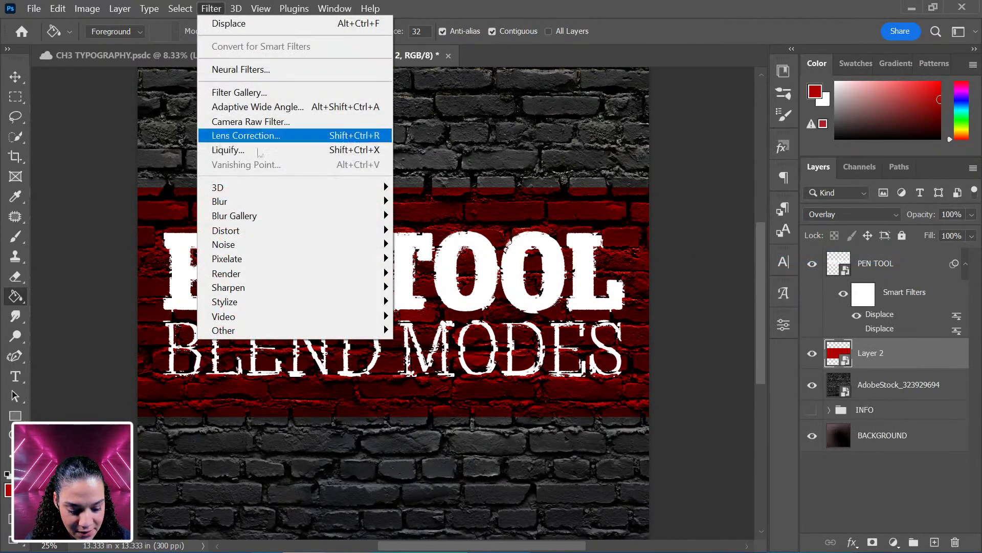
{"action": "mouse_move", "coordinate": [272, 229]}
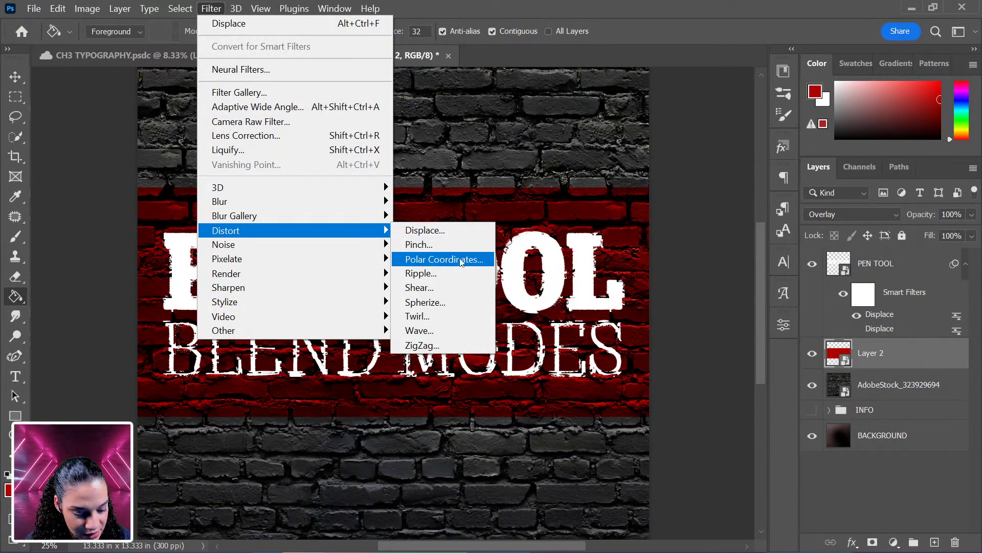
{"action": "left_click", "coordinate": [424, 230]}
{"action": "type", "text": "100100"}
{"action": "left_click", "coordinate": [774, 203]}
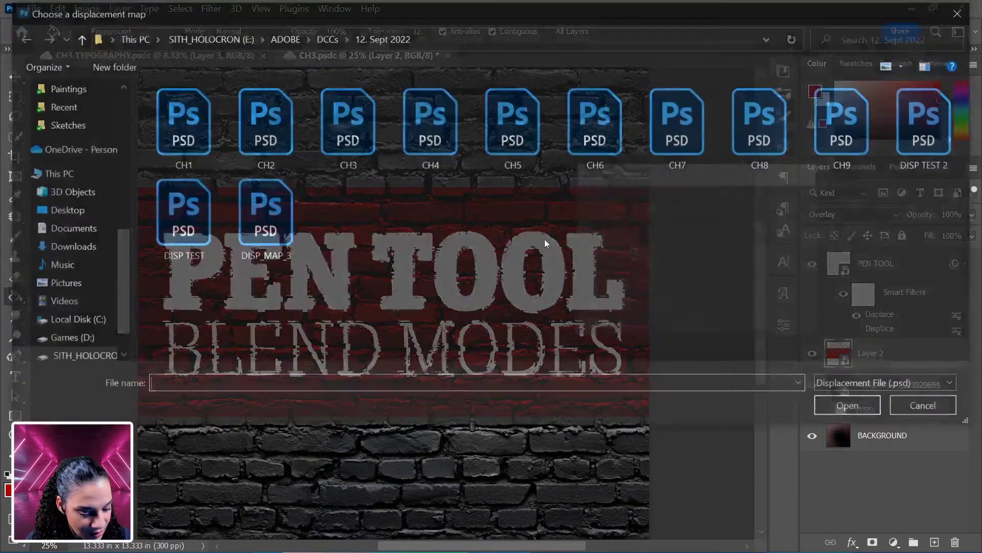
{"action": "left_click", "coordinate": [841, 409]}
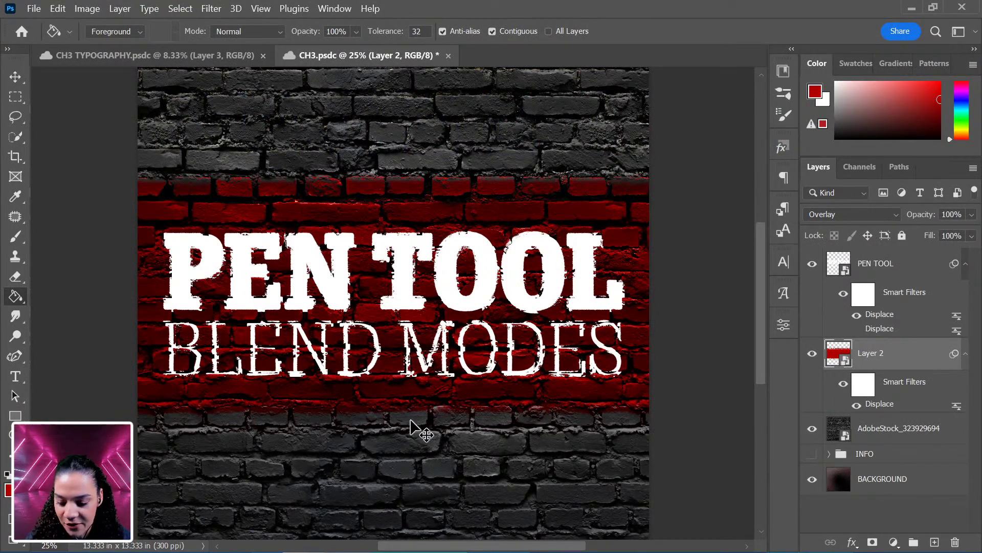
Hide the active Displace filter on the PEN TOOL text smart object.
{"action": "scroll", "coordinate": [408, 402], "scroll_direction": "up", "scroll_amount": 3}
{"action": "left_click_drag", "start_coordinate": [402, 410], "coordinate": [393, 169]}
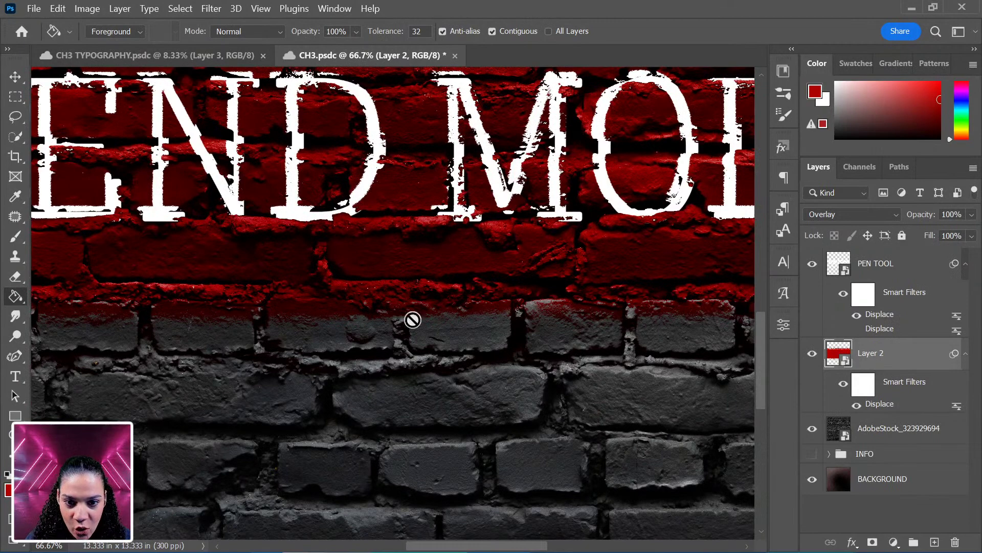
{"action": "scroll", "coordinate": [713, 318], "scroll_direction": "down", "scroll_amount": 2}
{"action": "scroll", "coordinate": [711, 318], "scroll_direction": "down", "scroll_amount": 2}
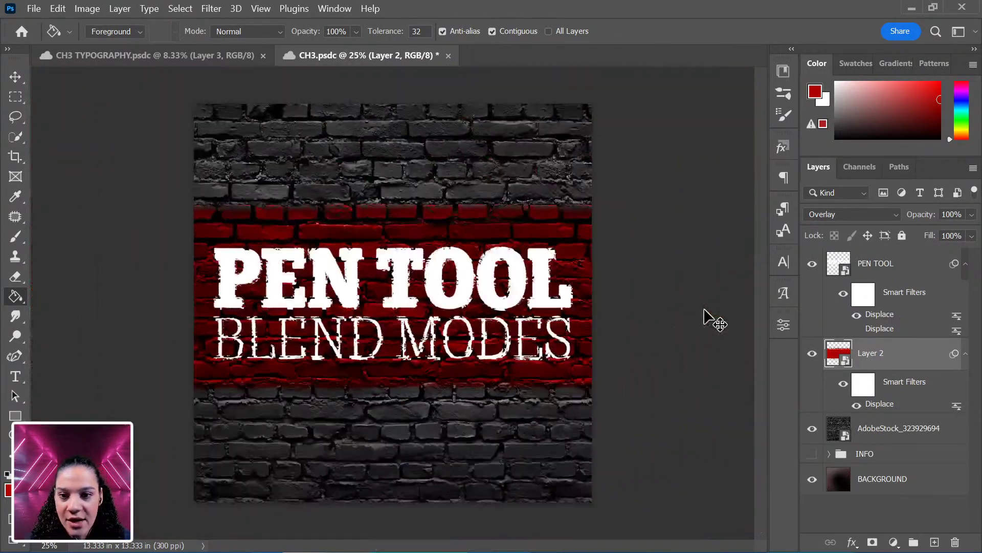
{"action": "scroll", "coordinate": [704, 320], "scroll_direction": "up", "scroll_amount": 1}
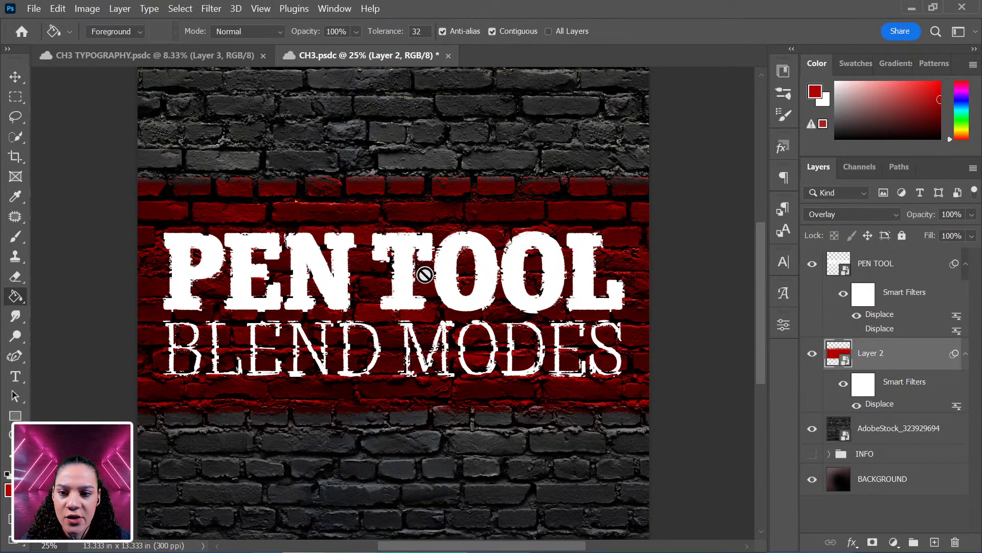
{"action": "left_click", "coordinate": [856, 316]}
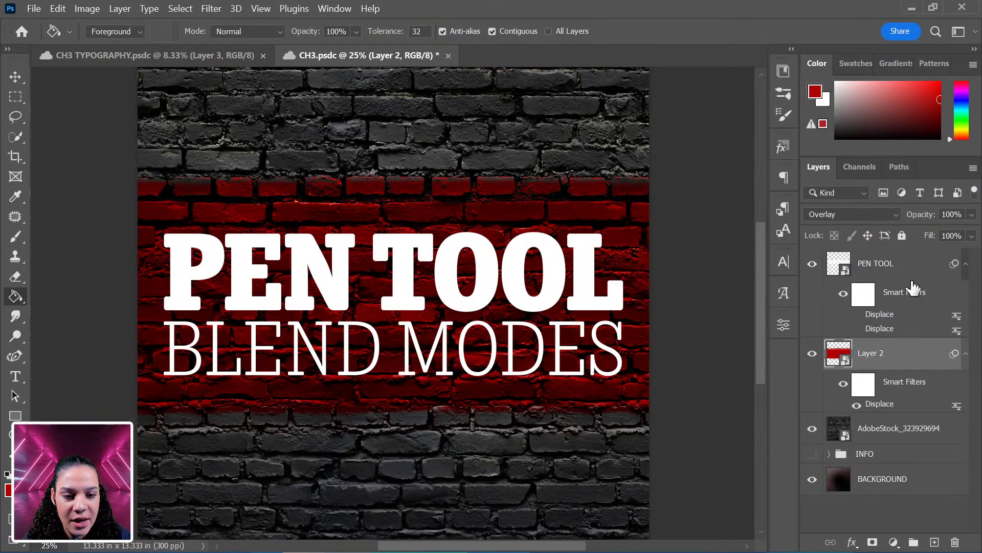
Try another Displace filter on the PEN TOOL smart object with both scales at 100 and the DISP_MAP_3 map, and undo it.
{"action": "left_click", "coordinate": [879, 267]}
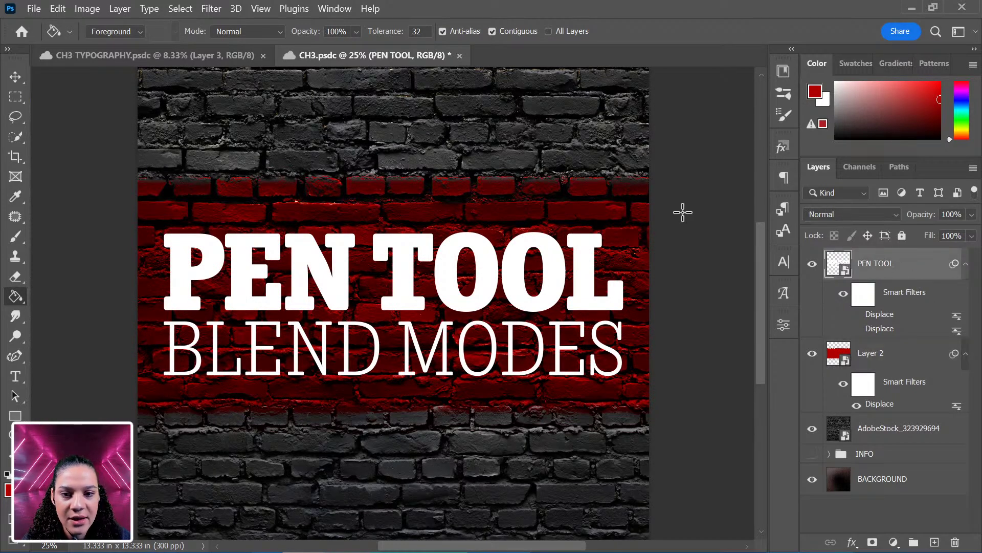
{"action": "left_click", "coordinate": [211, 8]}
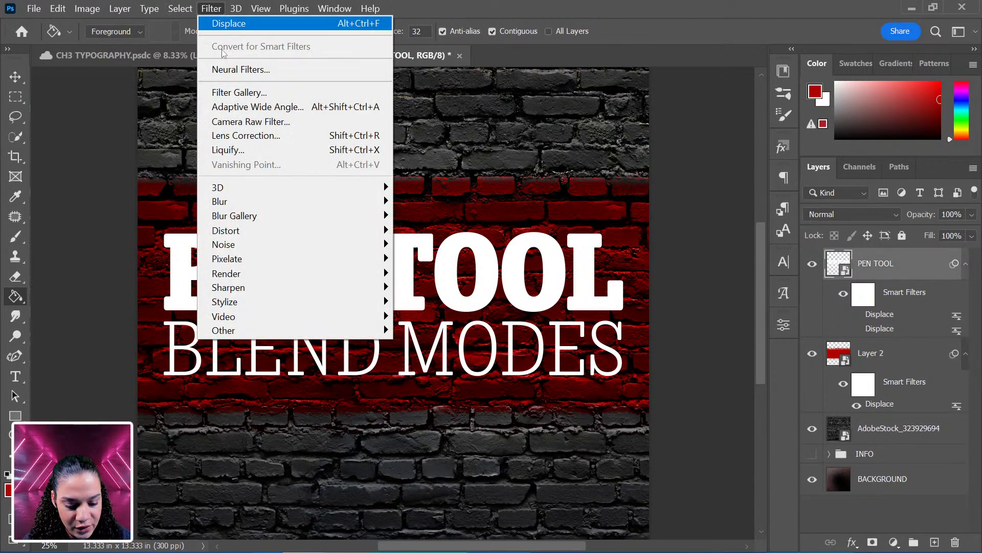
{"action": "mouse_move", "coordinate": [279, 231]}
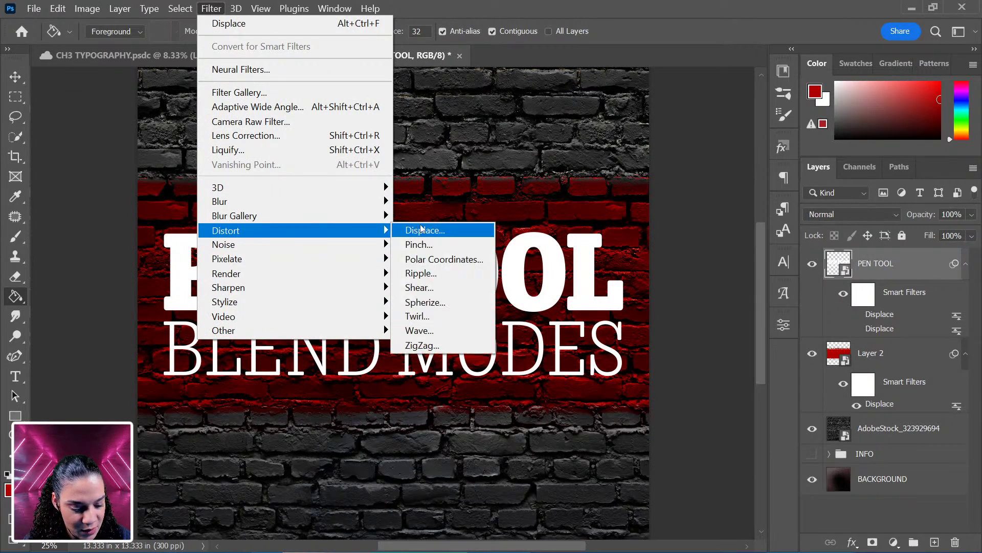
{"action": "left_click", "coordinate": [426, 231]}
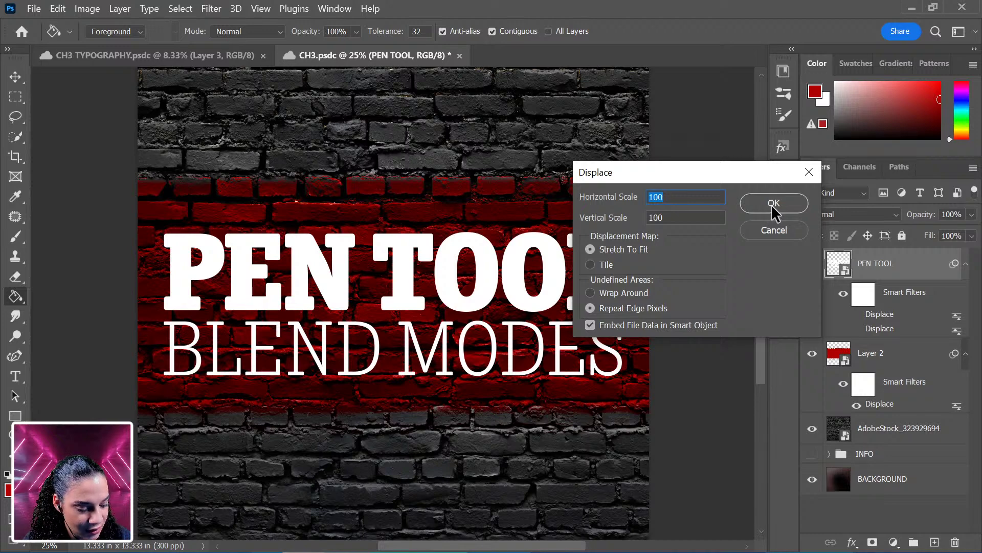
{"action": "left_click", "coordinate": [773, 203]}
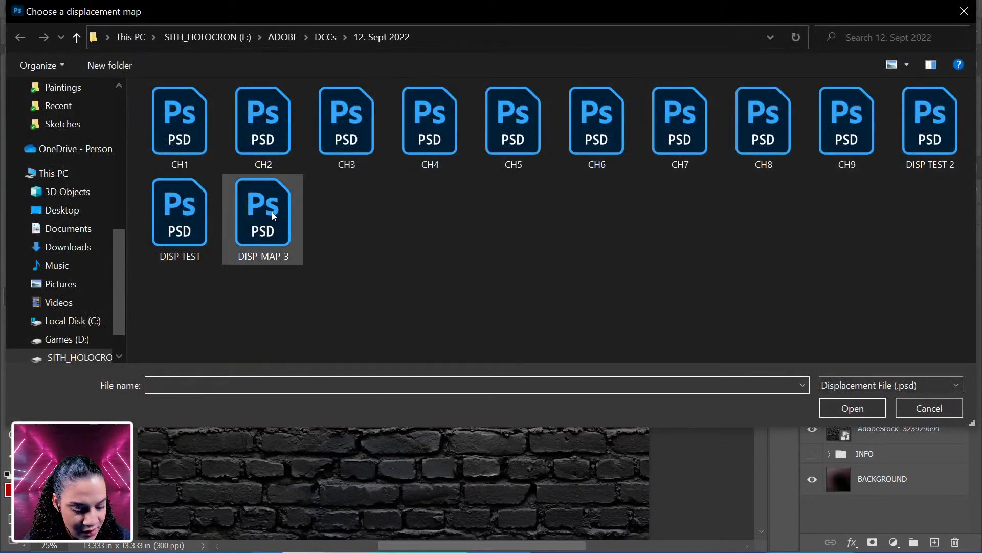
{"action": "double_click", "coordinate": [266, 209]}
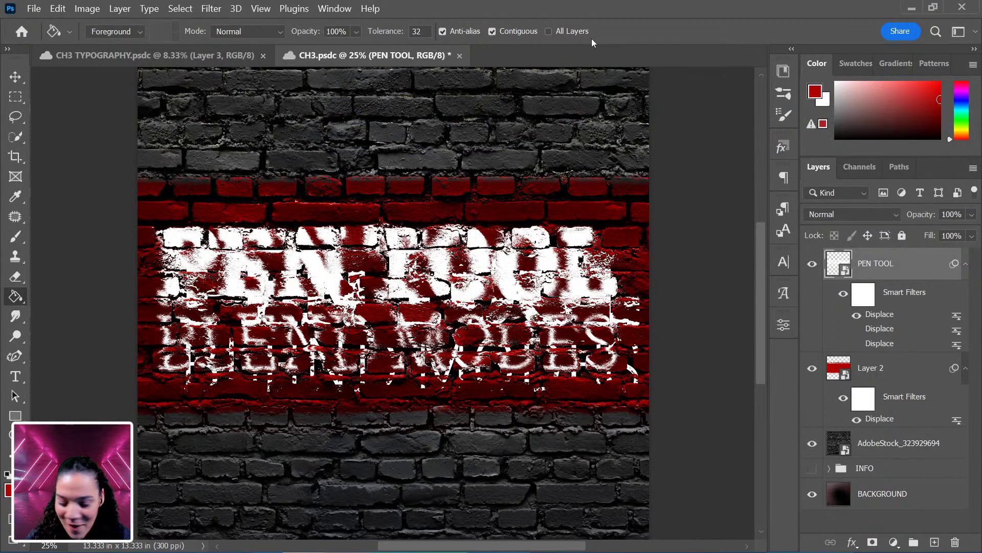
{"action": "key", "text": "ctrl+z"}
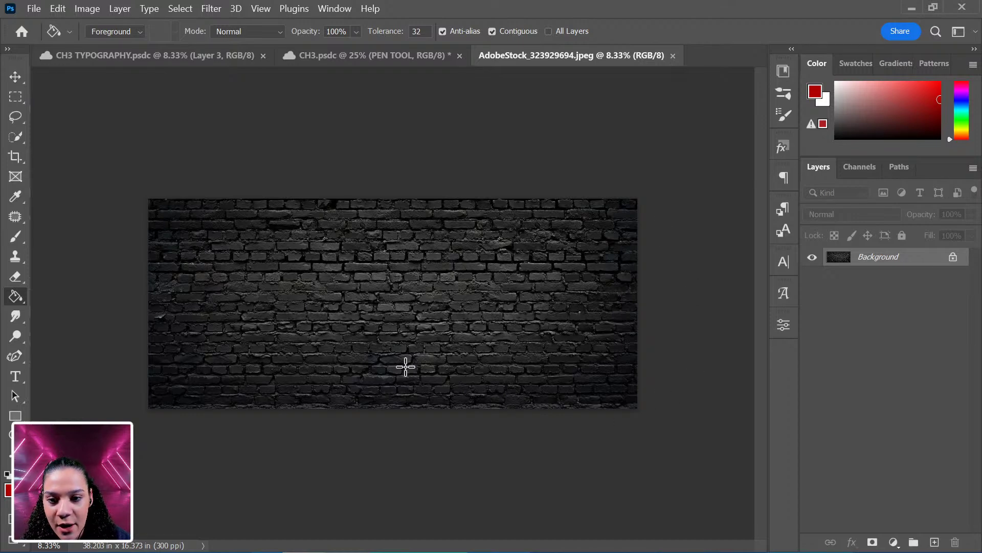
Return to the CH3 document and try a Displace filter on the text with both scales at 30 and the DISP TEST map, and undo it.
{"action": "key", "text": "ctrl+plus"}
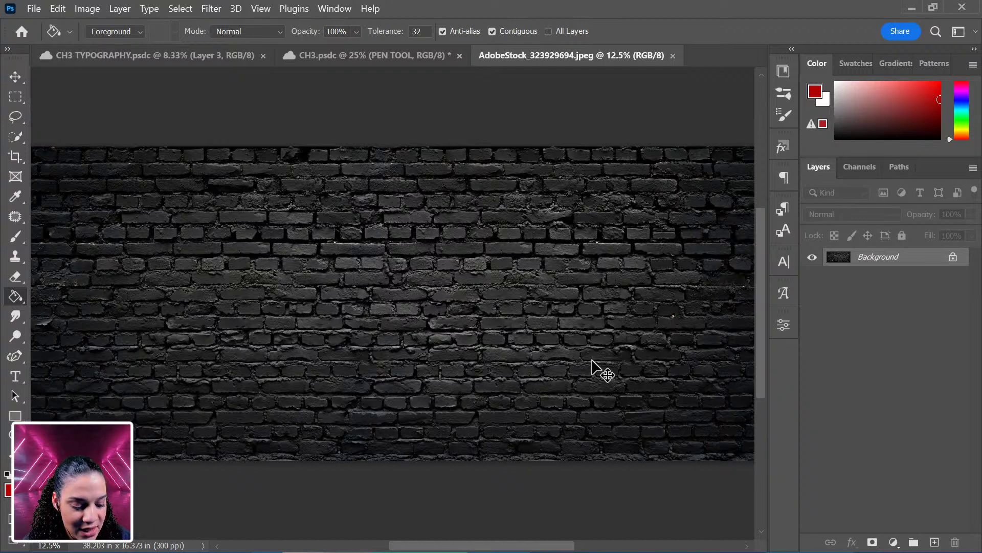
{"action": "key", "text": "ctrl+plus"}
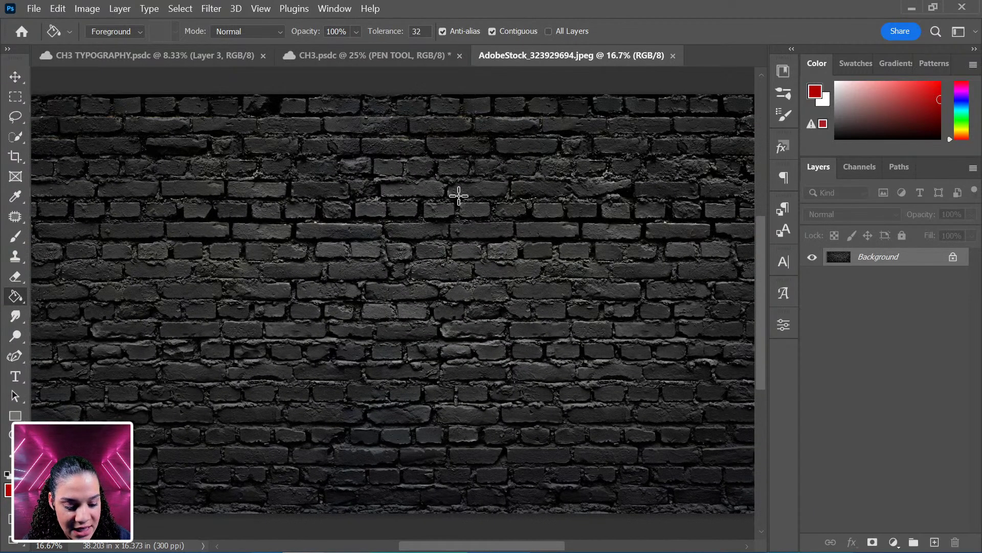
{"action": "left_click", "coordinate": [407, 55]}
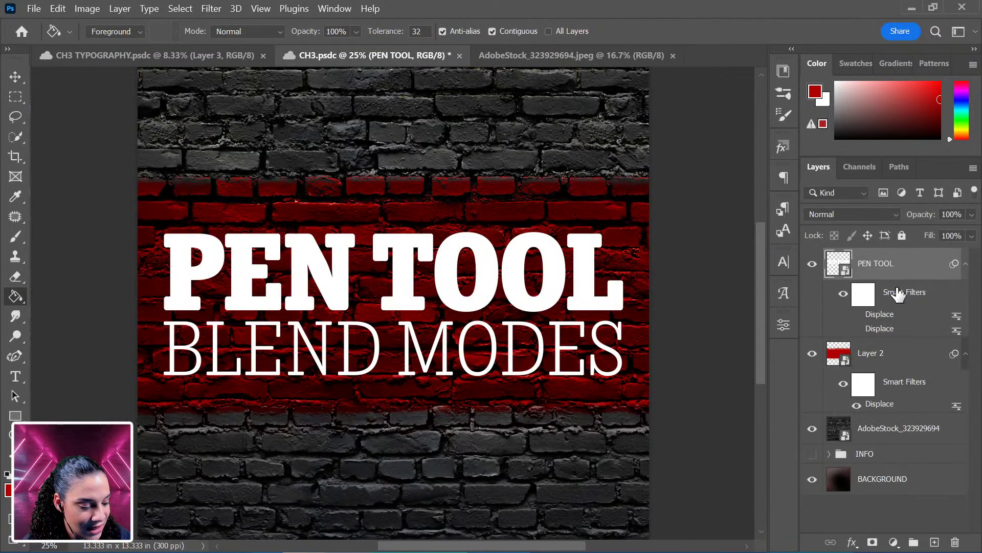
{"action": "left_click", "coordinate": [211, 9]}
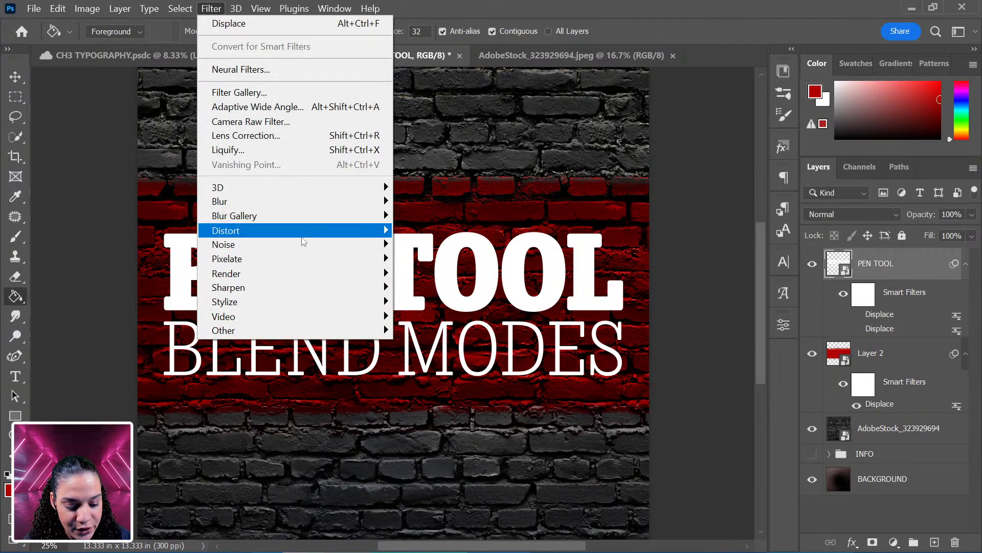
{"action": "mouse_move", "coordinate": [302, 230]}
{"action": "left_click", "coordinate": [428, 232]}
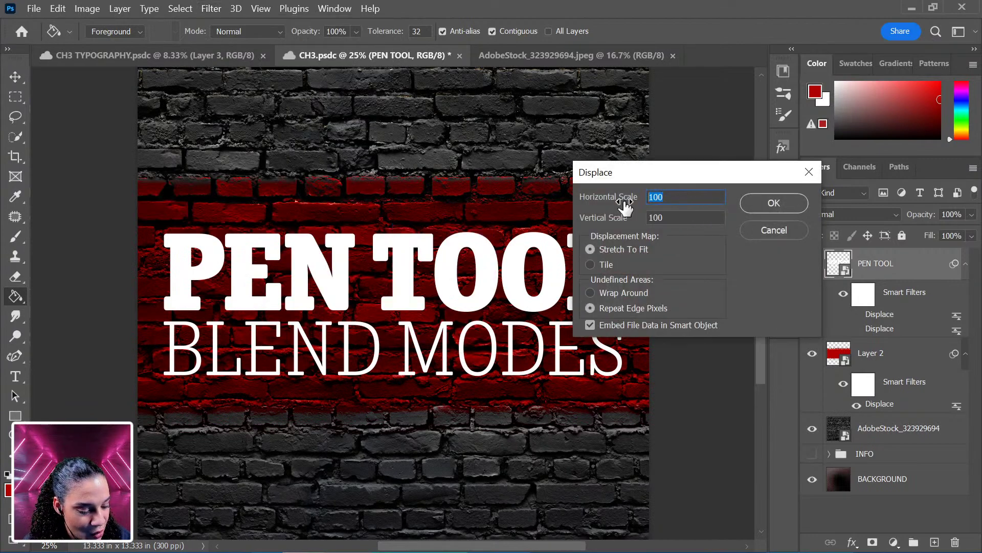
{"action": "type", "text": "30"}
{"action": "key", "text": "Tab"}
{"action": "type", "text": "30"}
{"action": "left_click", "coordinate": [773, 204]}
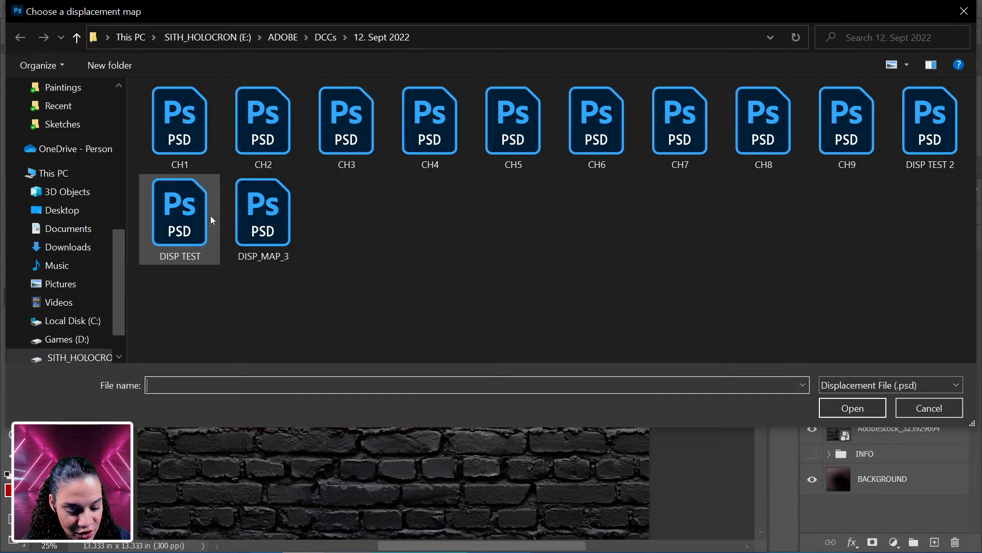
{"action": "double_click", "coordinate": [180, 212]}
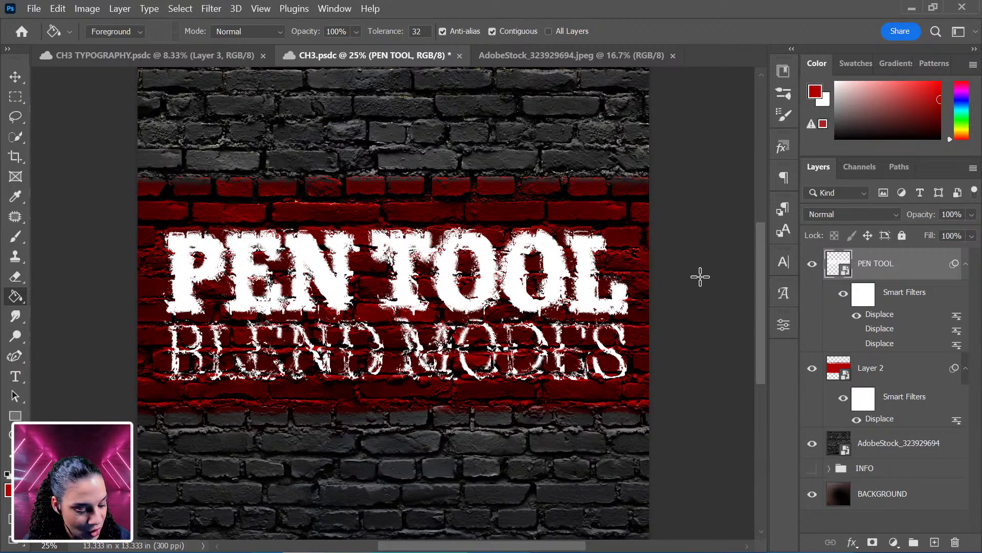
{"action": "key", "text": "ctrl+z"}
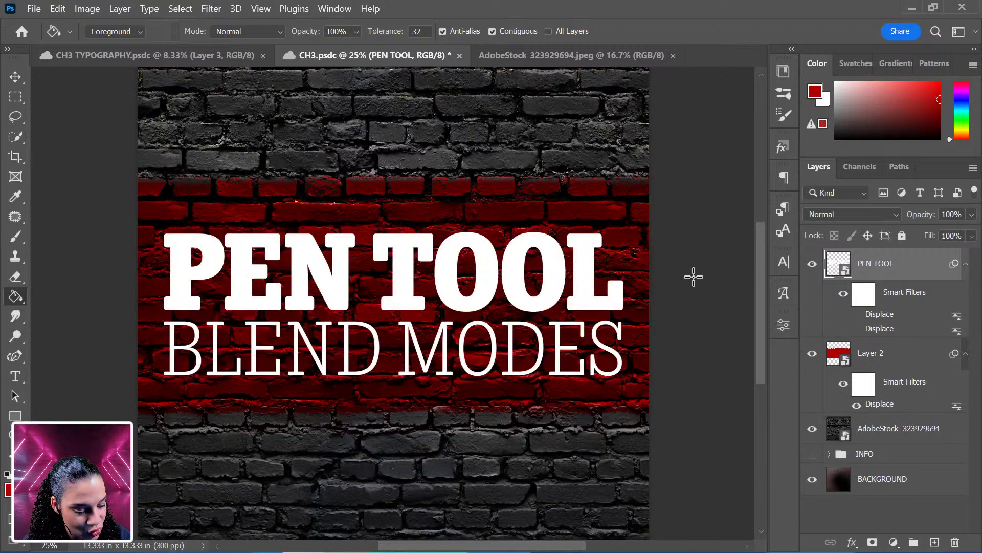
Add a Displace filter to the PEN TOOL smart object with horizontal and vertical scale 10, using a displacement map file.
{"action": "left_click", "coordinate": [211, 9]}
{"action": "left_click", "coordinate": [237, 24]}
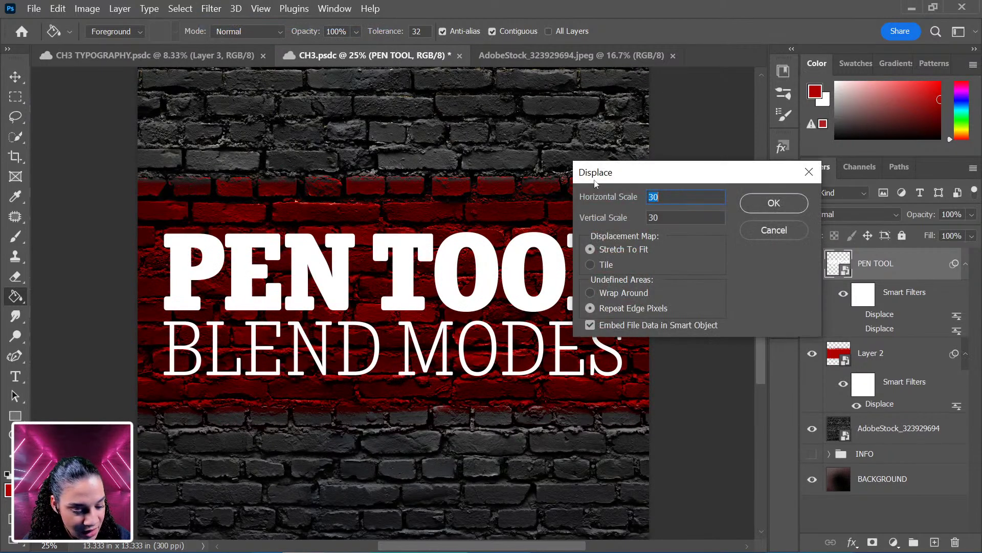
{"action": "type", "text": "10"}
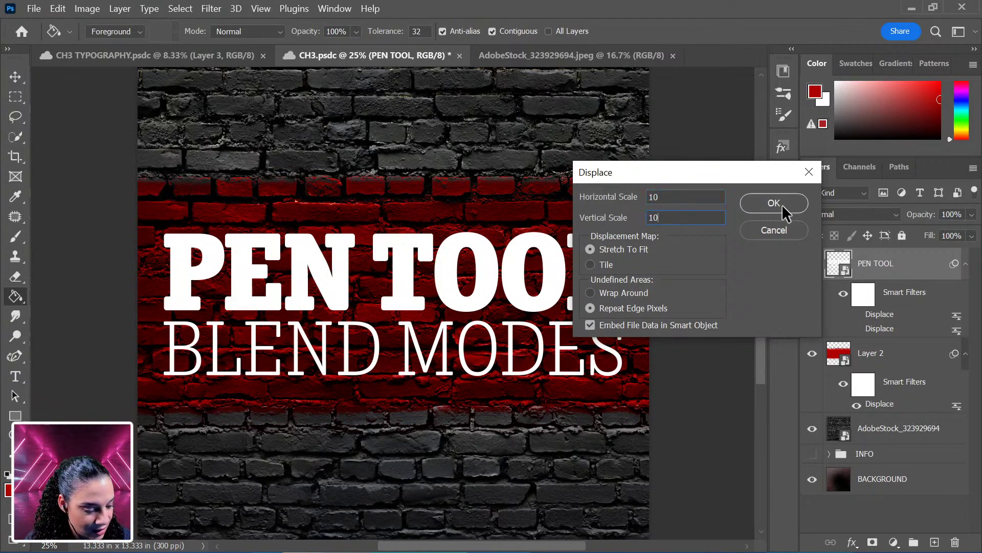
{"action": "left_click", "coordinate": [773, 202]}
{"action": "double_click", "coordinate": [186, 213]}
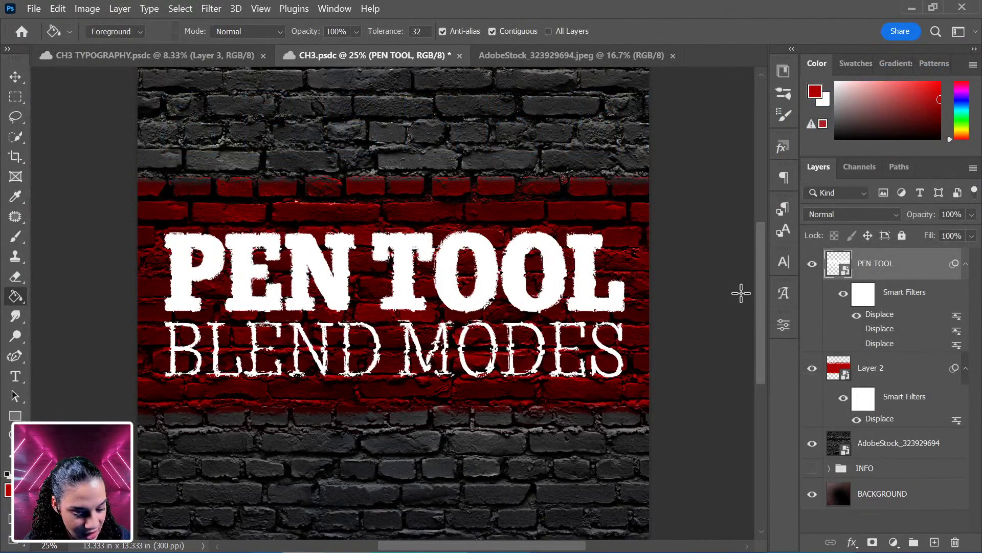
{"action": "key", "text": "ctrl+plus"}
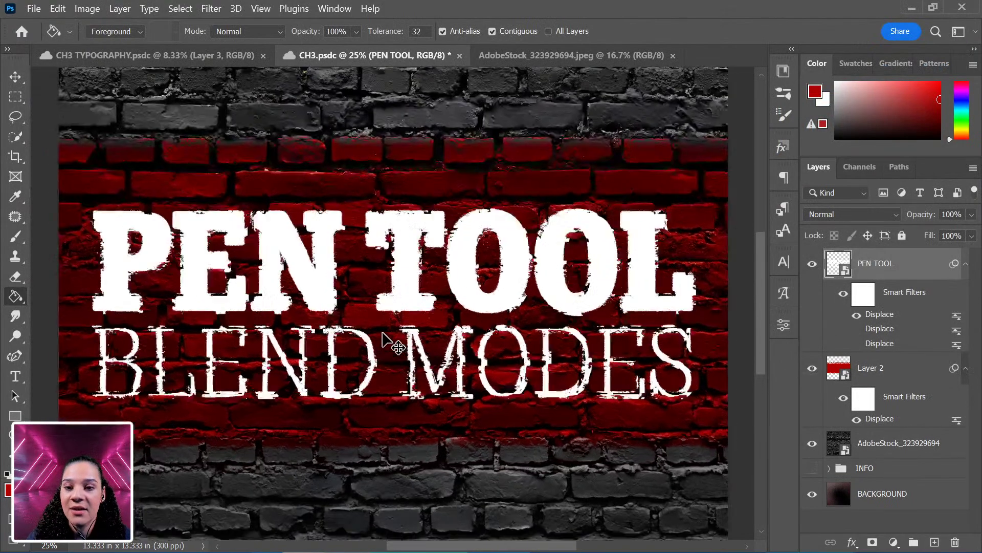
{"action": "key", "text": "ctrl+plus"}
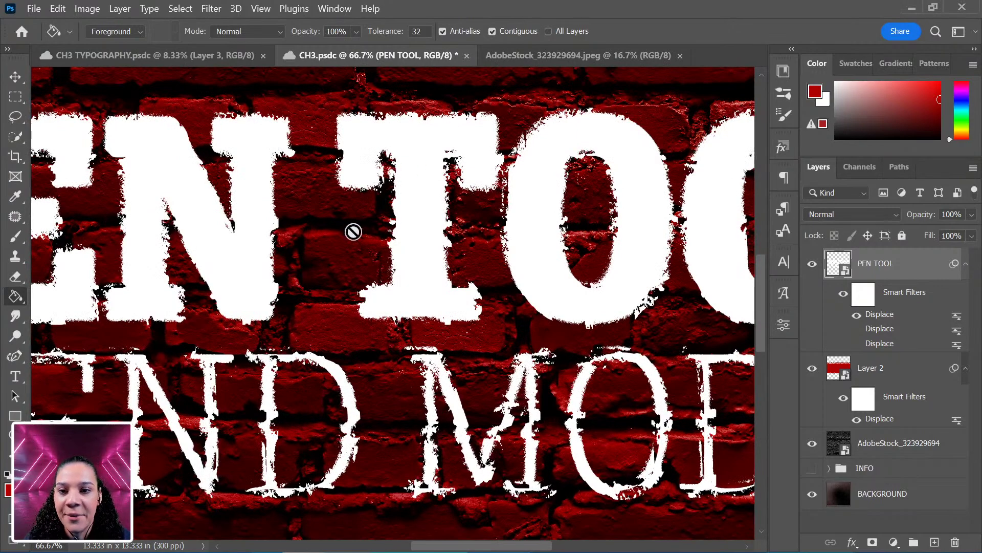
{"action": "key", "text": "ctrl+minus"}
{"action": "key", "text": "ctrl+minus"}
{"action": "key", "text": "ctrl+minus"}
{"action": "key", "text": "ctrl+plus"}
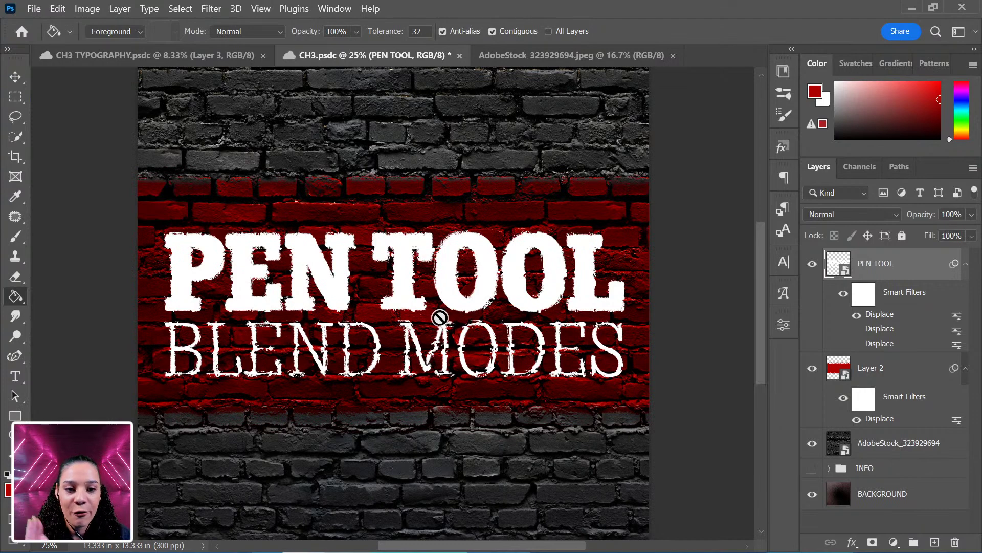
Collapse the PEN TOOL layer's smart filters and preview other blend modes on it, keeping Normal.
{"action": "left_click", "coordinate": [967, 265]}
{"action": "left_click", "coordinate": [865, 211]}
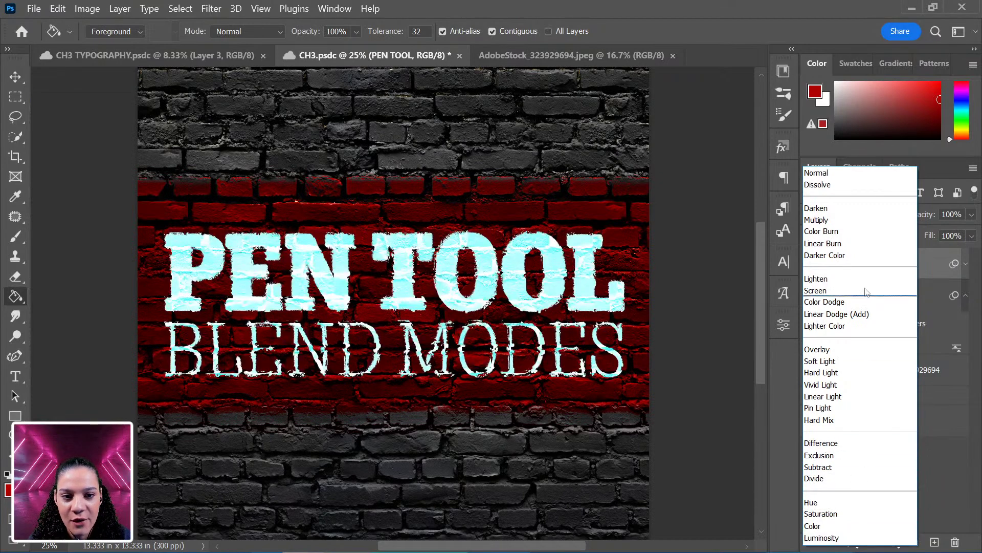
{"action": "left_click", "coordinate": [818, 173]}
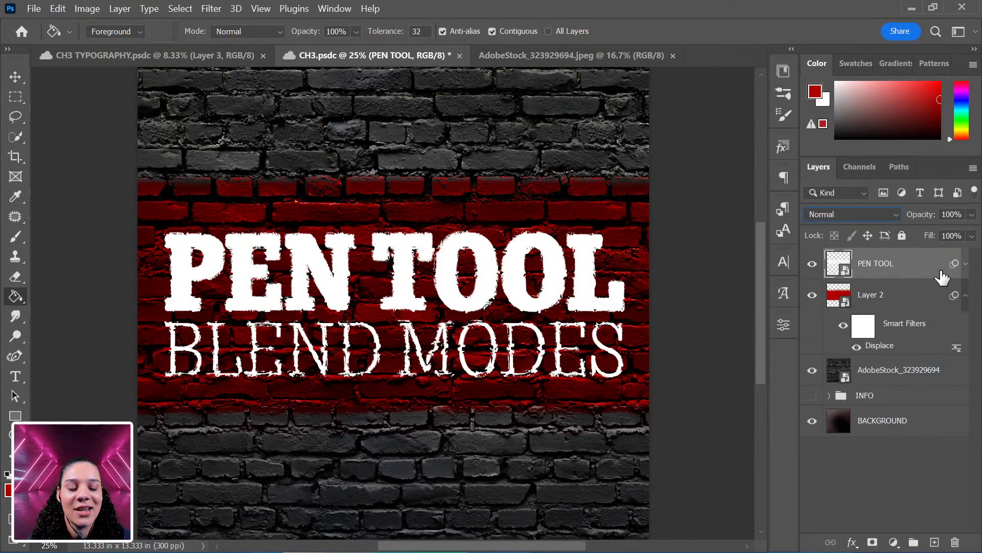
Duplicate the AdobeStock_323929694 brick layer and move the copy above the PEN TOOL layer.
{"action": "left_click", "coordinate": [907, 381]}
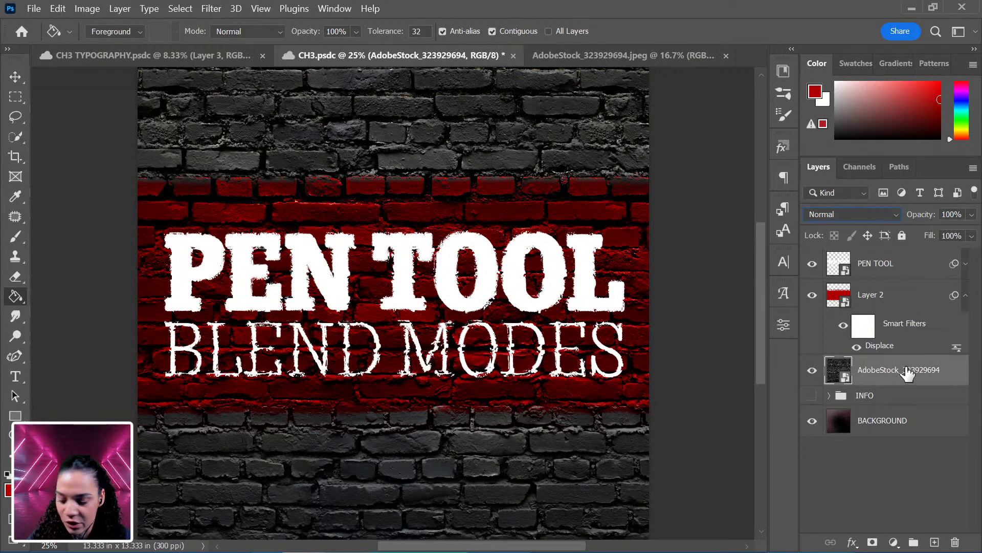
{"action": "key", "text": "ctrl+j"}
{"action": "left_click_drag", "start_coordinate": [914, 376], "coordinate": [894, 262]}
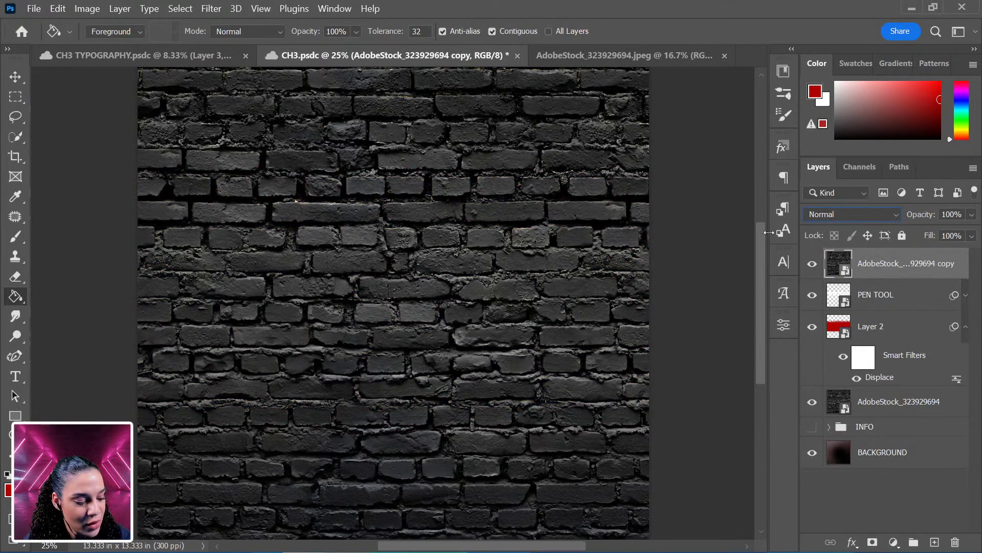
{"action": "left_click", "coordinate": [880, 219]}
{"action": "left_click", "coordinate": [936, 263]}
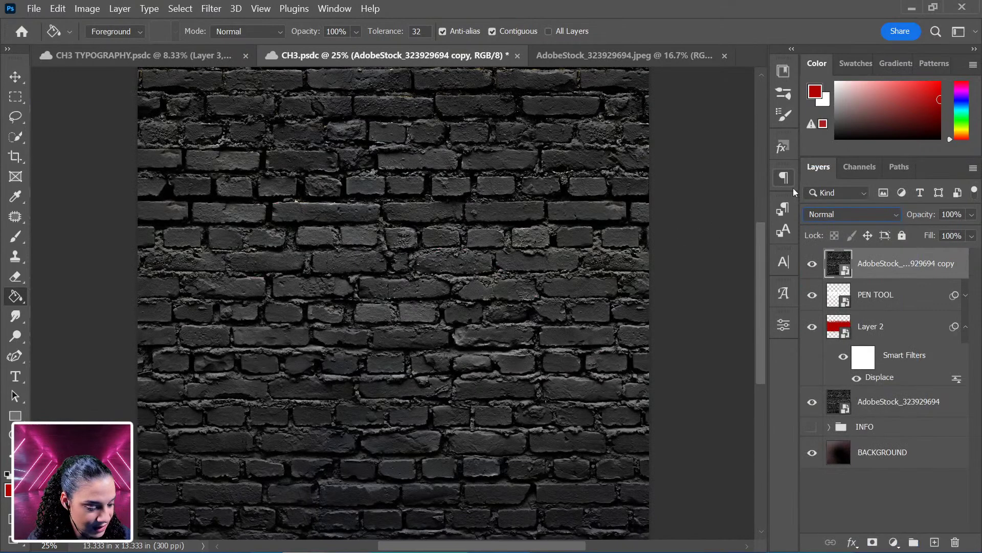
Apply Levels to the brick copy with black input 16 and midtone 9.99, and collapse the smart filter lists.
{"action": "key", "text": "ctrl+minus"}
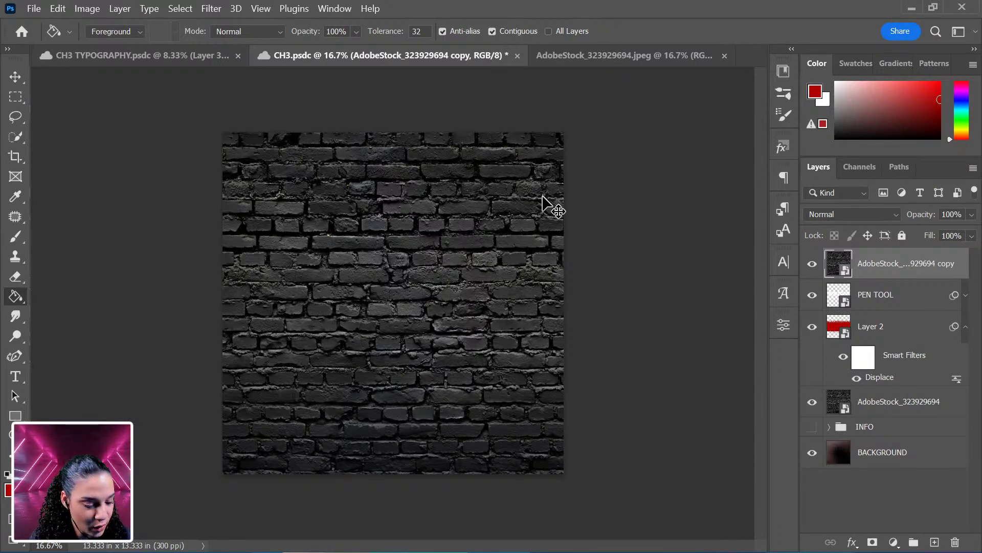
{"action": "key", "text": "ctrl+l"}
{"action": "left_click_drag", "start_coordinate": [734, 99], "coordinate": [763, 92]}
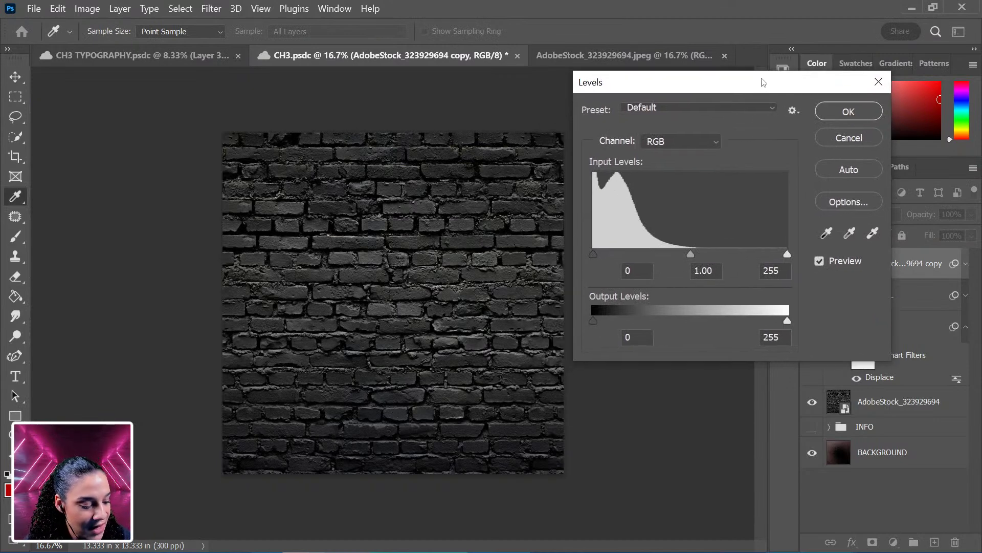
{"action": "left_click_drag", "start_coordinate": [691, 254], "coordinate": [601, 259]}
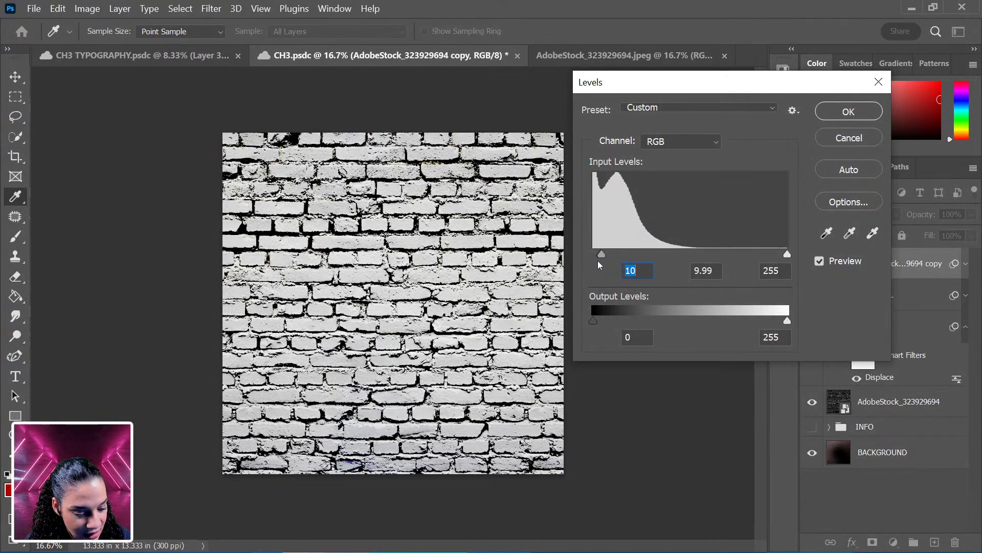
{"action": "key", "text": "Tab"}
{"action": "mouse_move", "coordinate": [597, 254]}
{"action": "left_mouse_down"}
{"action": "mouse_move", "coordinate": [578, 257]}
{"action": "mouse_move", "coordinate": [615, 253]}
{"action": "mouse_move", "coordinate": [600, 256]}
{"action": "left_mouse_up"}
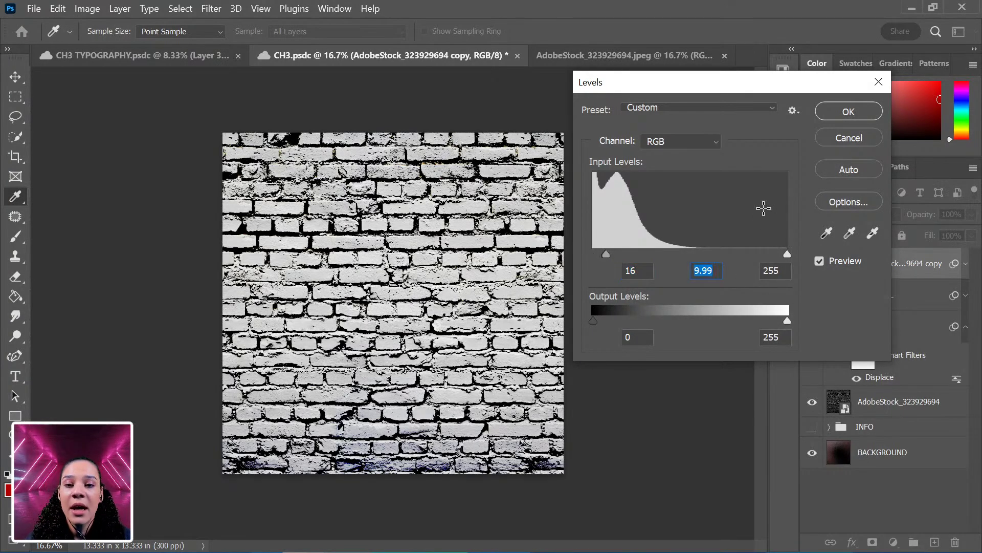
{"action": "left_click", "coordinate": [848, 112]}
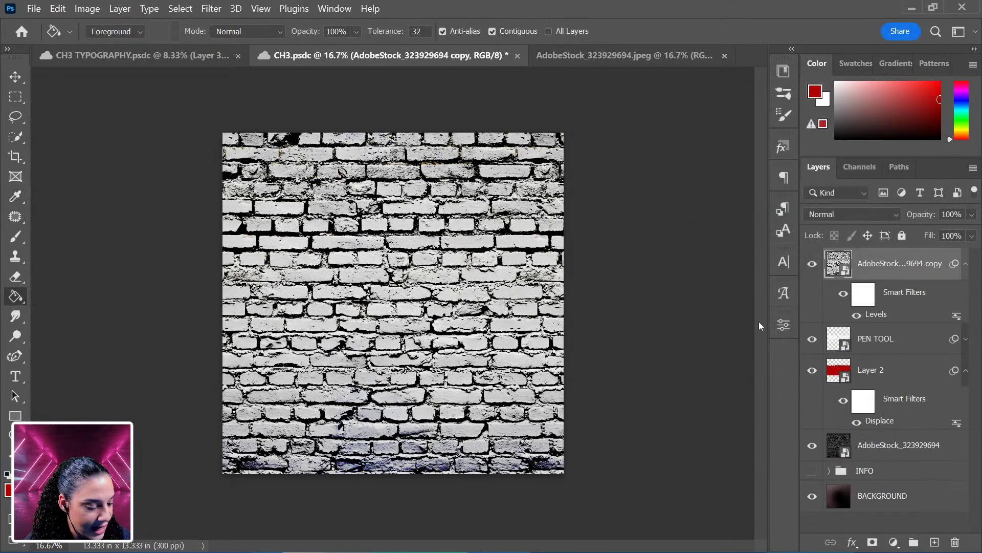
{"action": "left_click", "coordinate": [965, 265]}
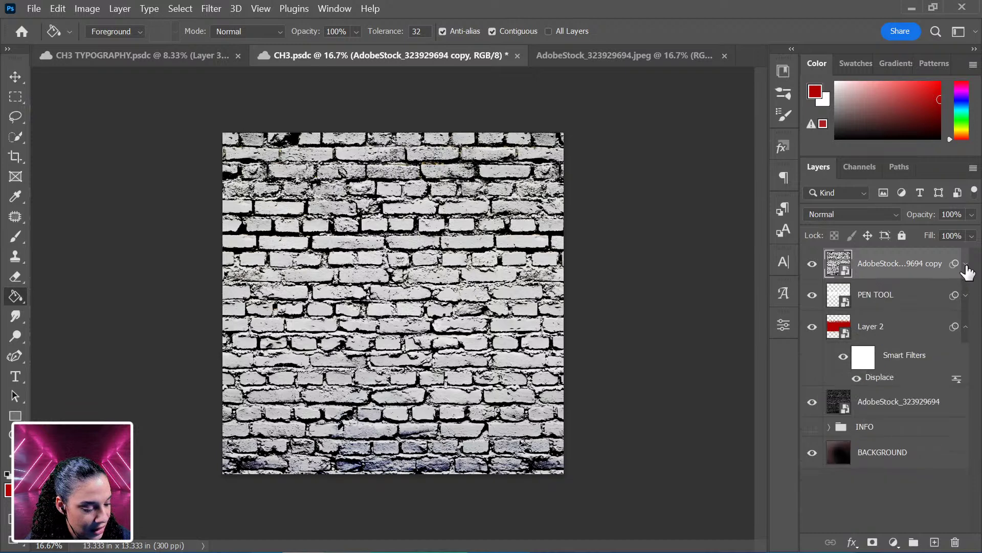
{"action": "left_click", "coordinate": [966, 327]}
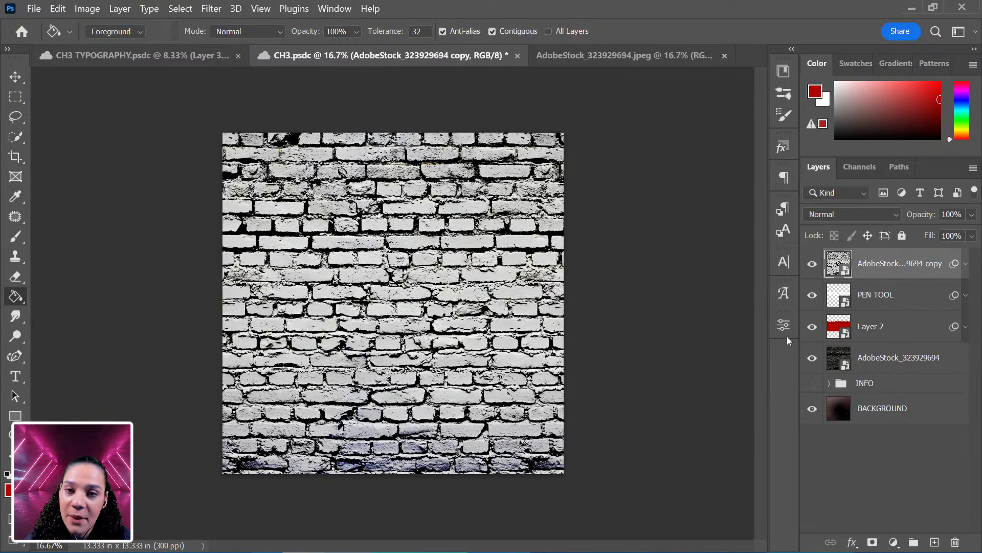
Compare Darken, Color Dodge, Soft Light and Screen on the high-contrast brick copy and set its blend mode to Multiply.
{"action": "left_click", "coordinate": [843, 214]}
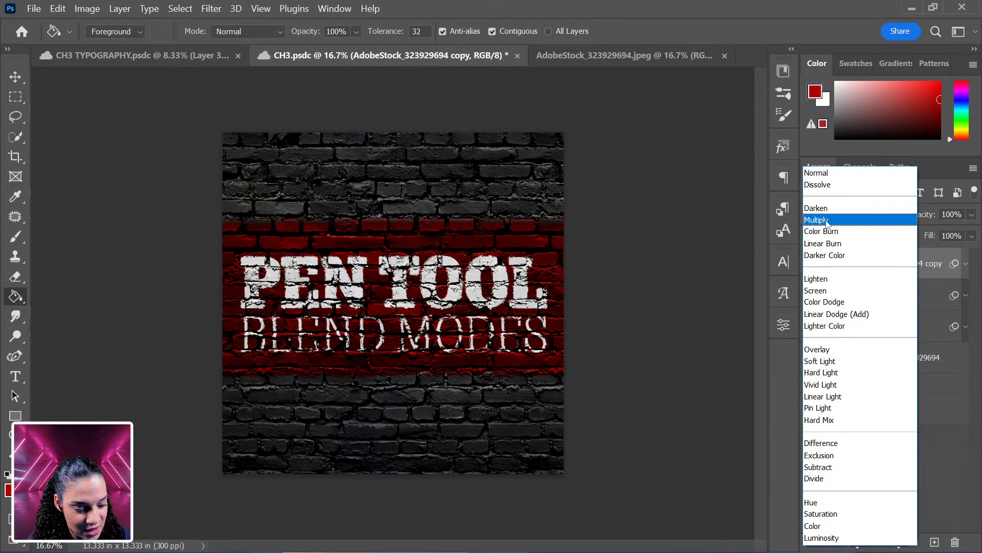
{"action": "left_click", "coordinate": [828, 209]}
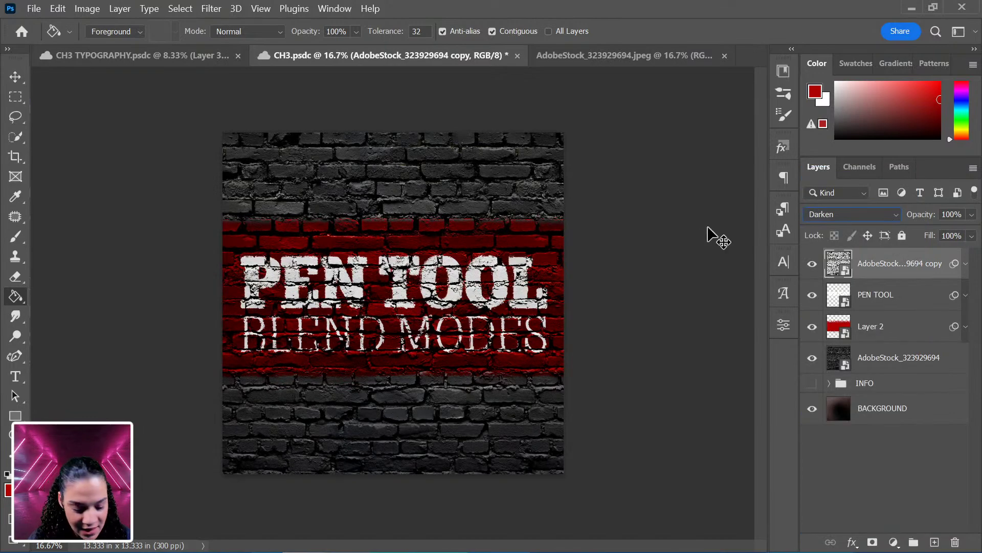
{"action": "key", "text": "ctrl+plus"}
{"action": "key", "text": "ctrl+plus"}
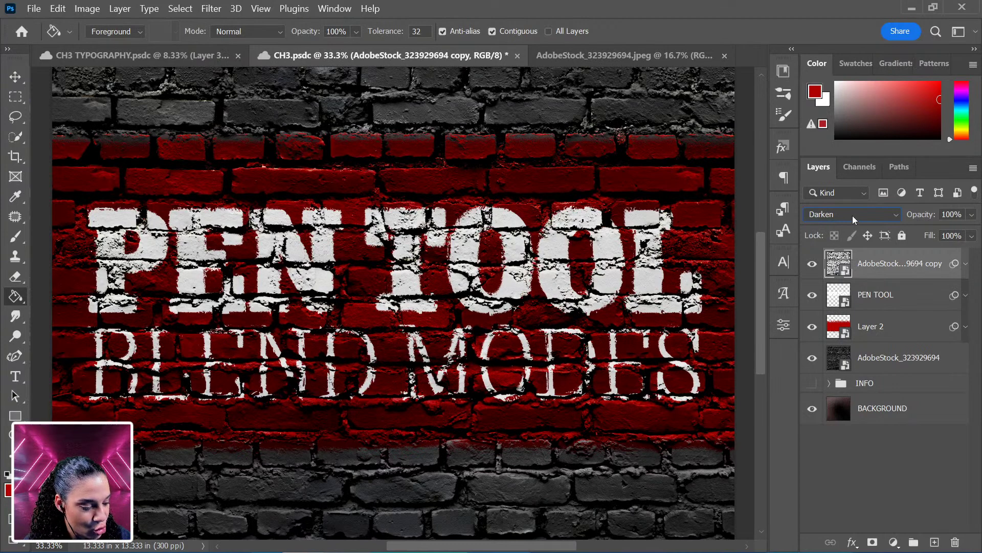
{"action": "scroll", "coordinate": [852, 216], "scroll_direction": "down", "scroll_amount": 1}
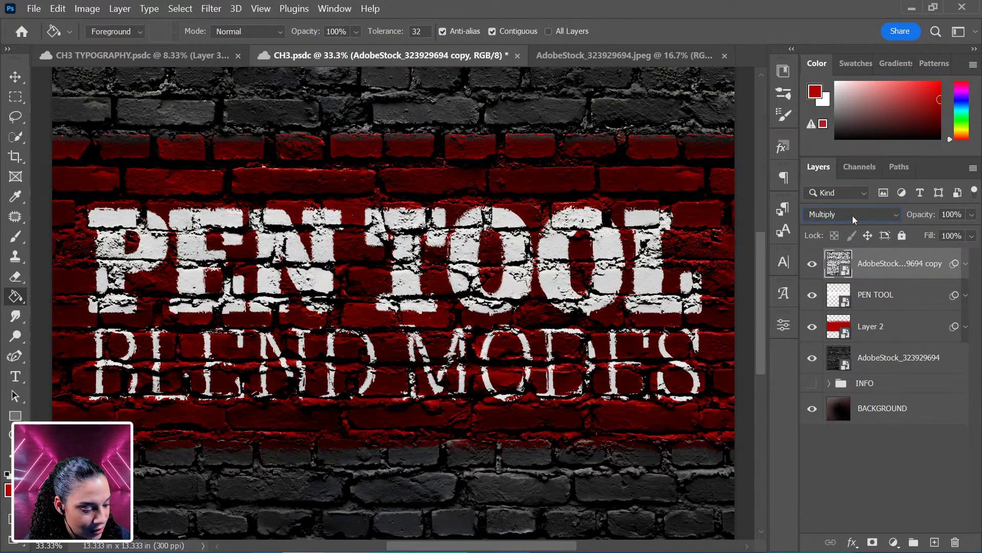
{"action": "scroll", "coordinate": [852, 216], "scroll_direction": "up", "scroll_amount": 1}
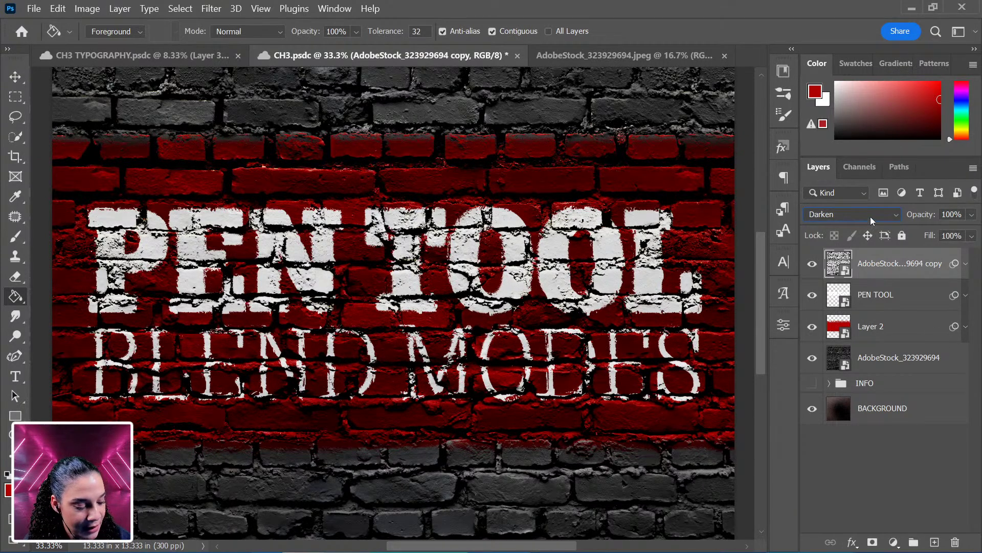
{"action": "scroll", "coordinate": [870, 217], "scroll_direction": "up", "scroll_amount": 1}
{"action": "scroll", "coordinate": [870, 217], "scroll_direction": "down", "scroll_amount": 1}
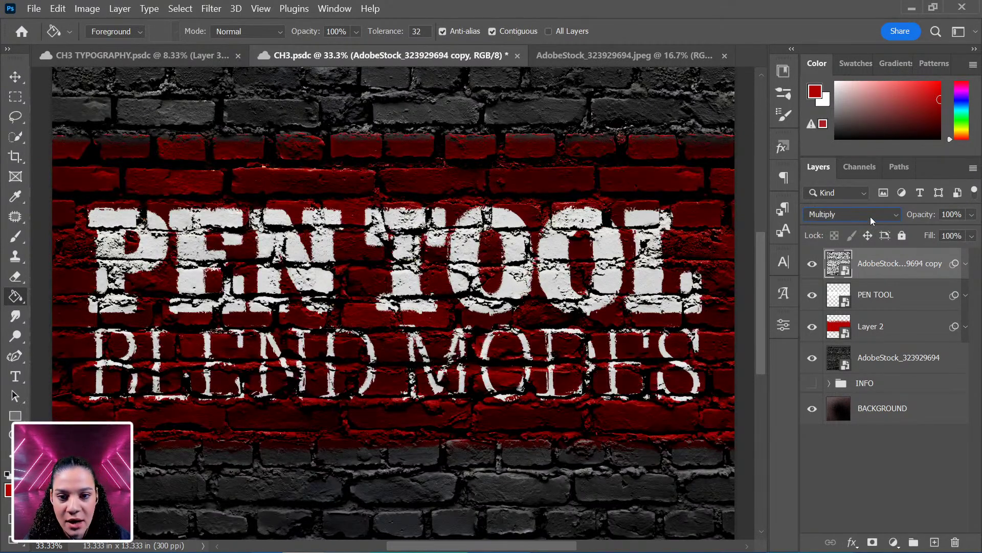
{"action": "scroll", "coordinate": [870, 216], "scroll_direction": "down", "scroll_amount": 1}
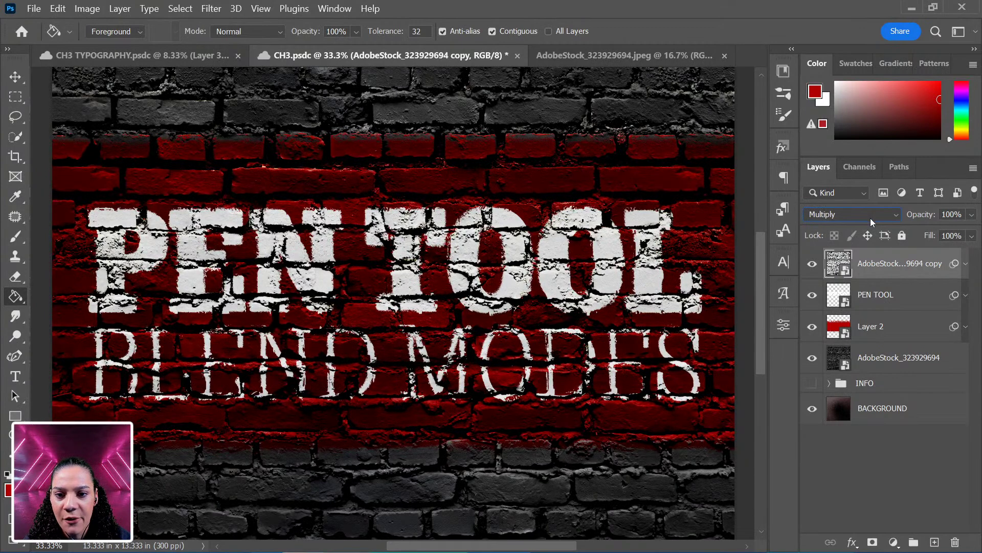
{"action": "scroll", "coordinate": [870, 218], "scroll_direction": "down", "scroll_amount": 4}
{"action": "scroll", "coordinate": [870, 219], "scroll_direction": "down", "scroll_amount": 7}
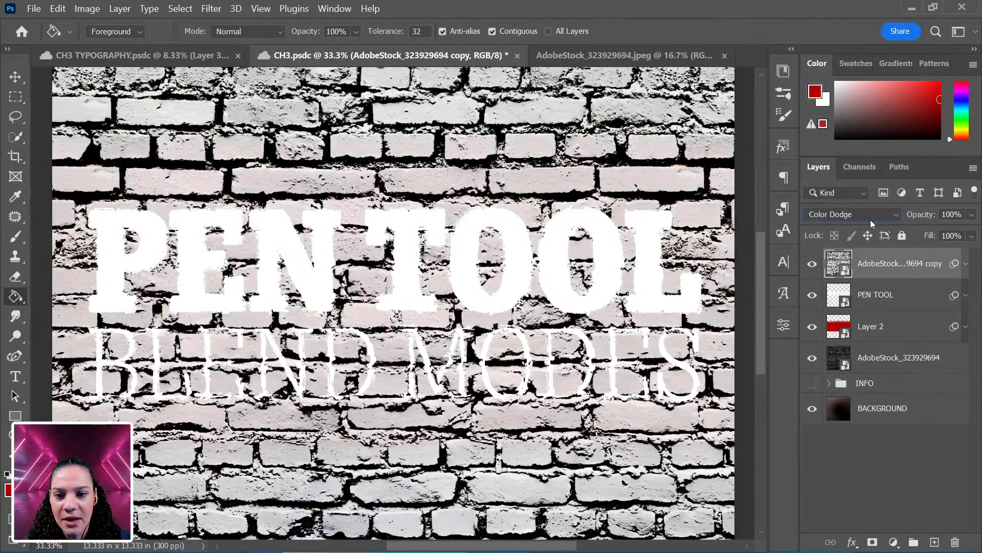
{"action": "scroll", "coordinate": [871, 220], "scroll_direction": "up", "scroll_amount": 3}
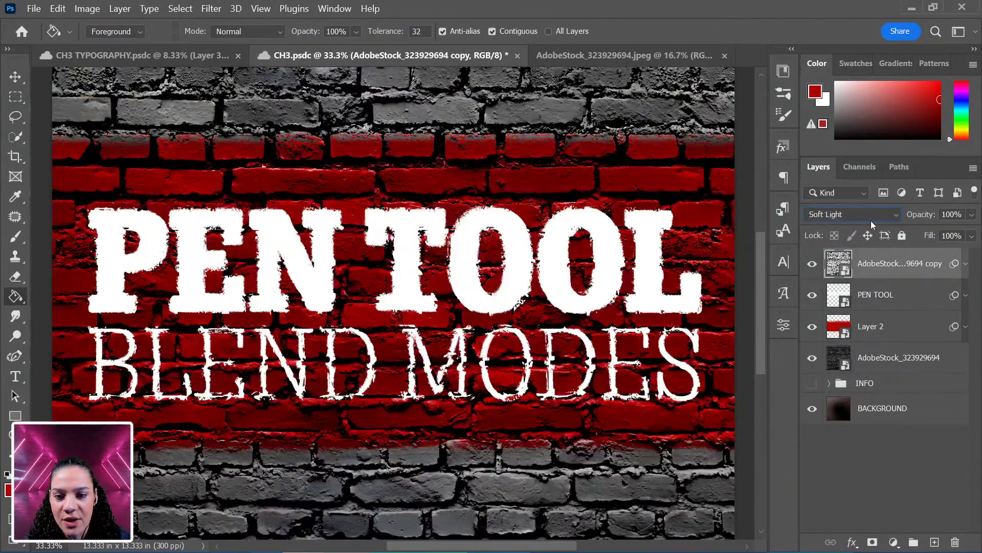
{"action": "scroll", "coordinate": [870, 223], "scroll_direction": "up", "scroll_amount": 6}
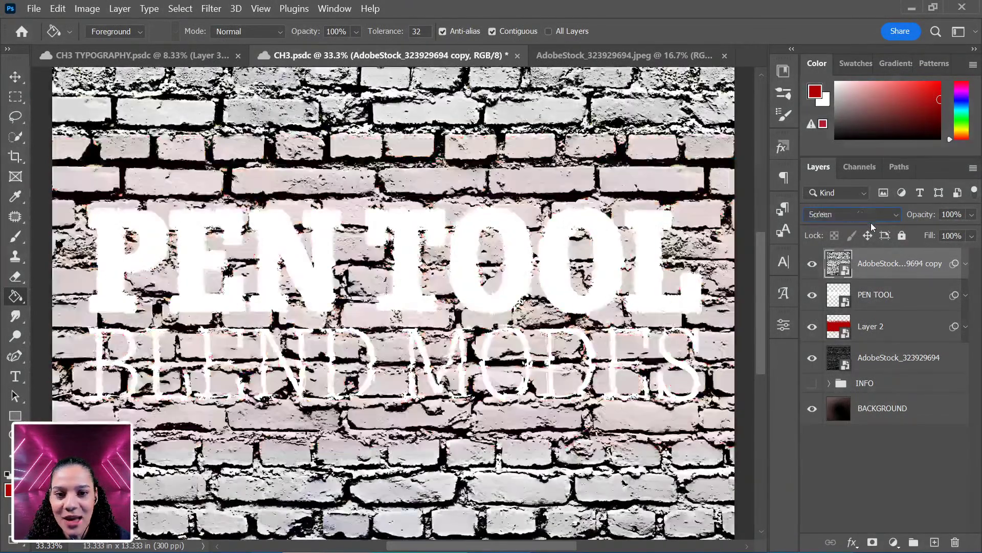
{"action": "scroll", "coordinate": [871, 223], "scroll_direction": "up", "scroll_amount": 2}
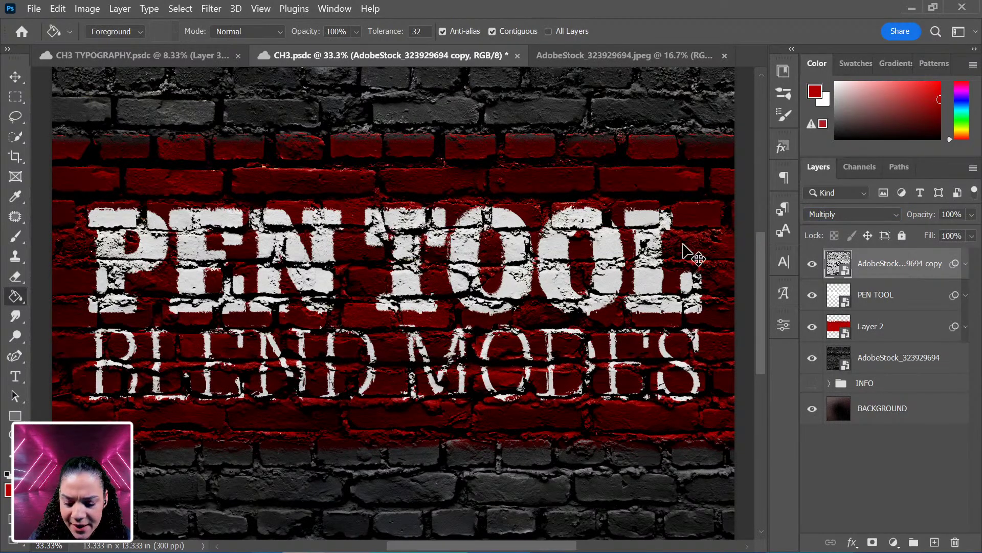
Place the AdobeStock_221960262 texture image across the canvas as the top layer.
{"action": "scroll", "coordinate": [683, 245], "scroll_direction": "down", "scroll_amount": 3}
{"action": "scroll", "coordinate": [639, 247], "scroll_direction": "up", "scroll_amount": 2}
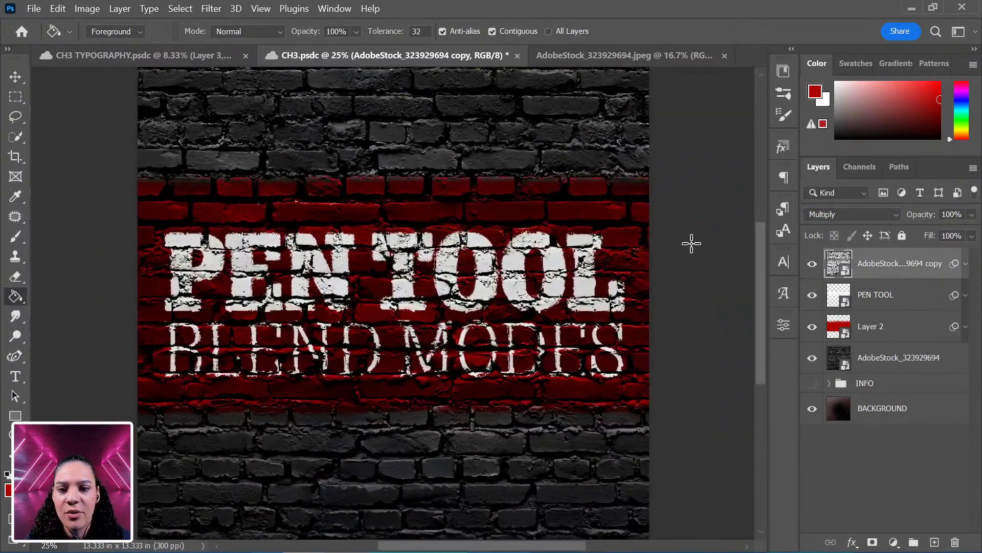
{"action": "scroll", "coordinate": [709, 265], "scroll_direction": "down", "scroll_amount": 1}
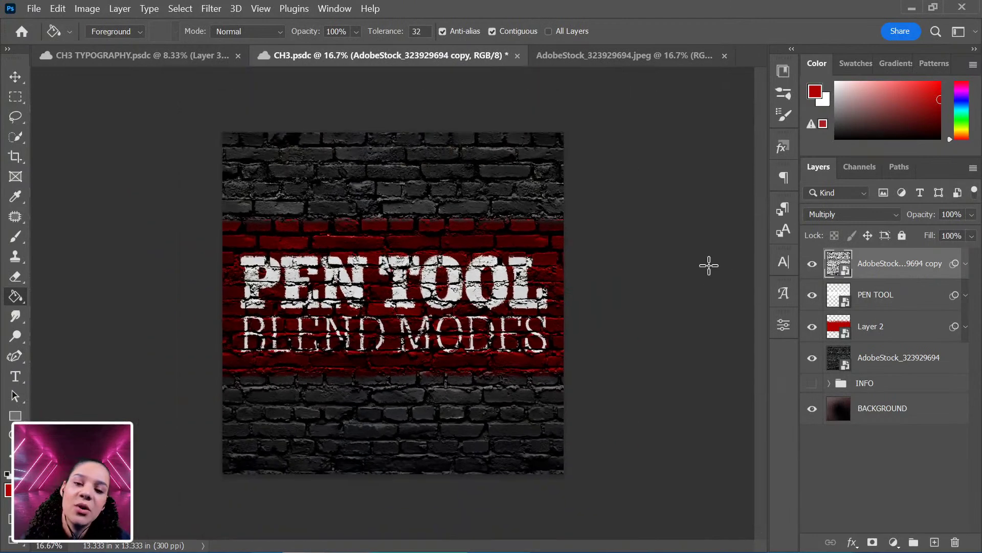
{"action": "scroll", "coordinate": [708, 274], "scroll_direction": "up", "scroll_amount": 2}
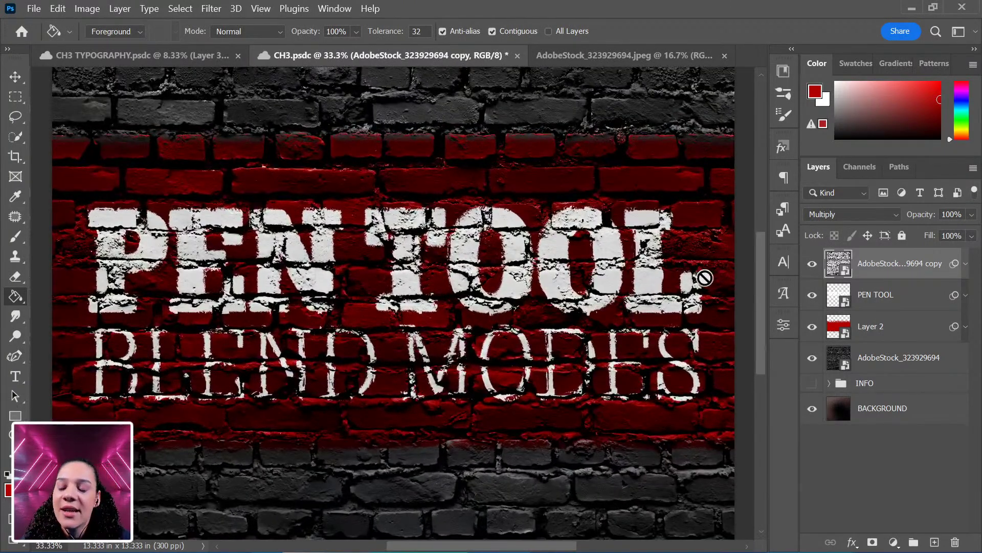
{"action": "scroll", "coordinate": [483, 269], "scroll_direction": "down", "scroll_amount": 1}
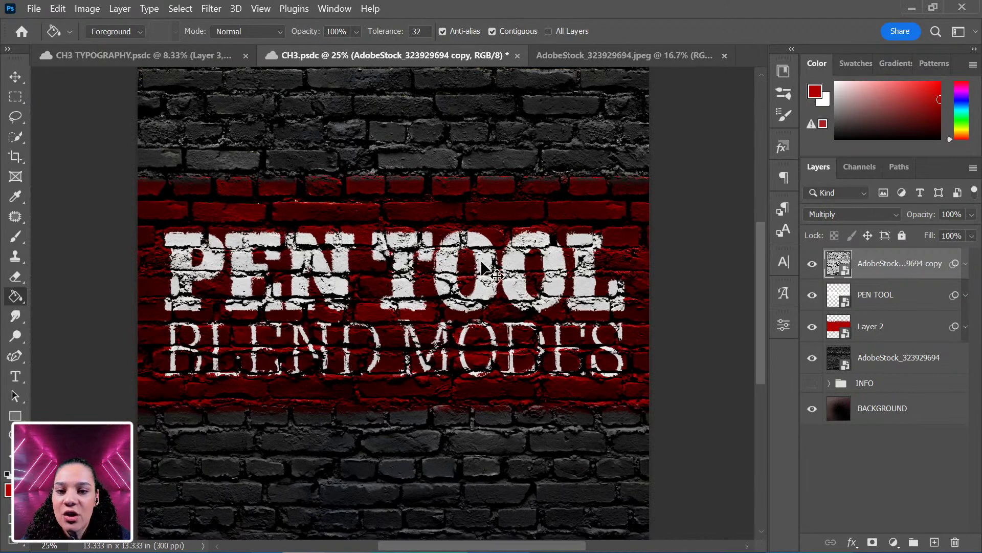
{"action": "scroll", "coordinate": [483, 269], "scroll_direction": "down", "scroll_amount": 1}
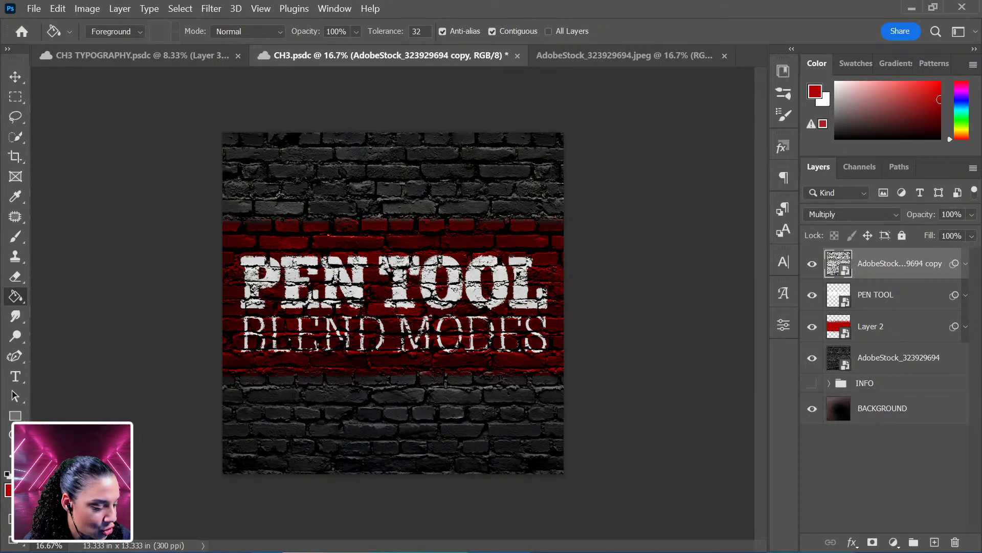
{"action": "left_click_drag", "start_coordinate": [698, 489], "coordinate": [527, 388]}
{"action": "key", "text": "Return"}
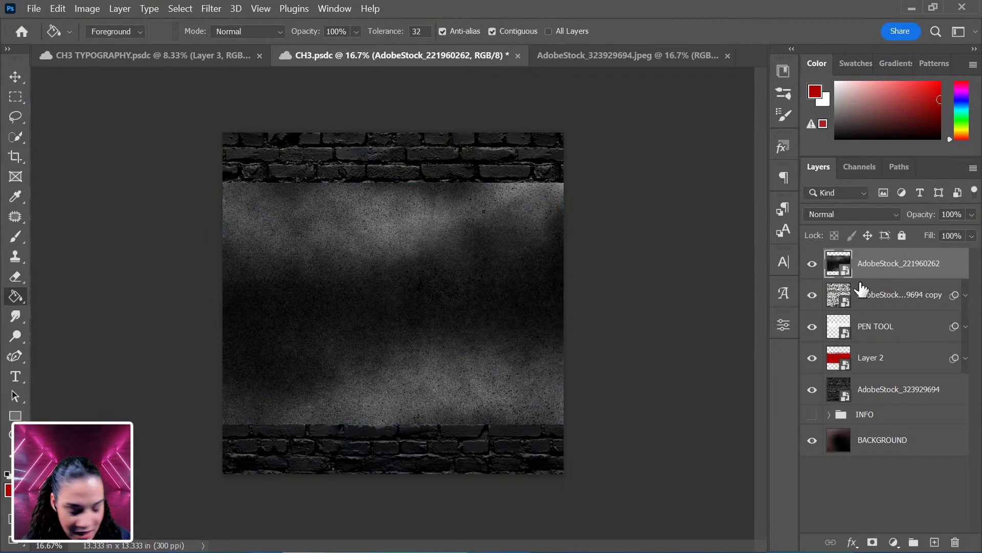
Stretch the AdobeStock_221960262 texture vertically to 81.20% height so it covers the whole square canvas.
{"action": "key", "text": "ctrl+t"}
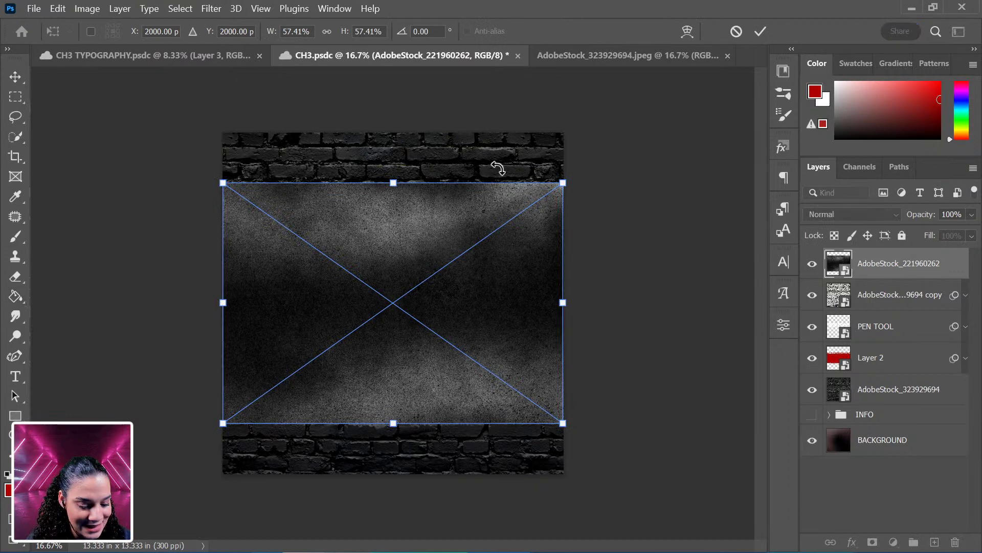
{"action": "left_click_drag", "start_coordinate": [387, 142], "coordinate": [393, 128]}
{"action": "left_click_drag", "start_coordinate": [393, 423], "coordinate": [397, 474]}
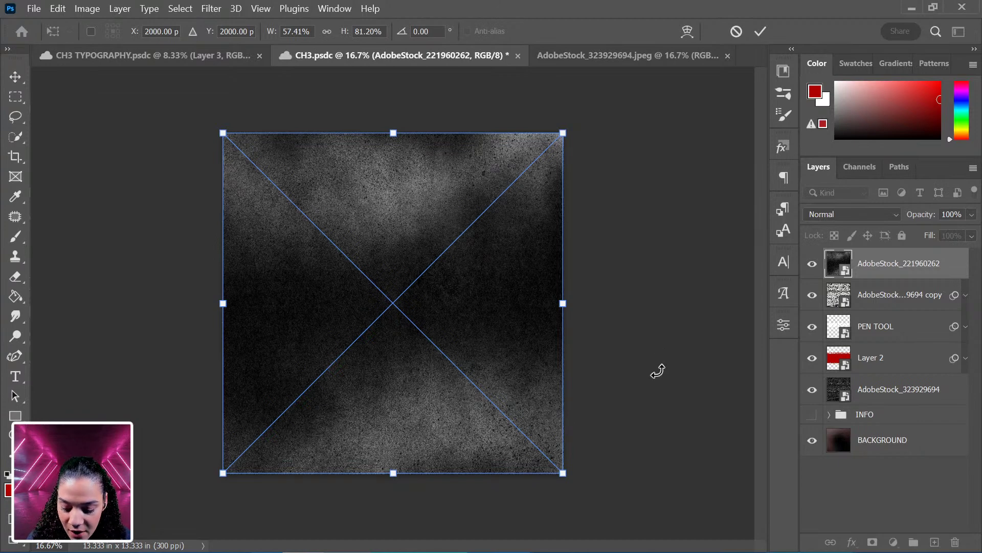
{"action": "key", "text": "Return"}
{"action": "key", "text": "g"}
Compare Darken, Lighten and Screen on the AdobeStock_221960262 texture and set its blend mode to Lighten.
{"action": "left_click", "coordinate": [835, 215]}
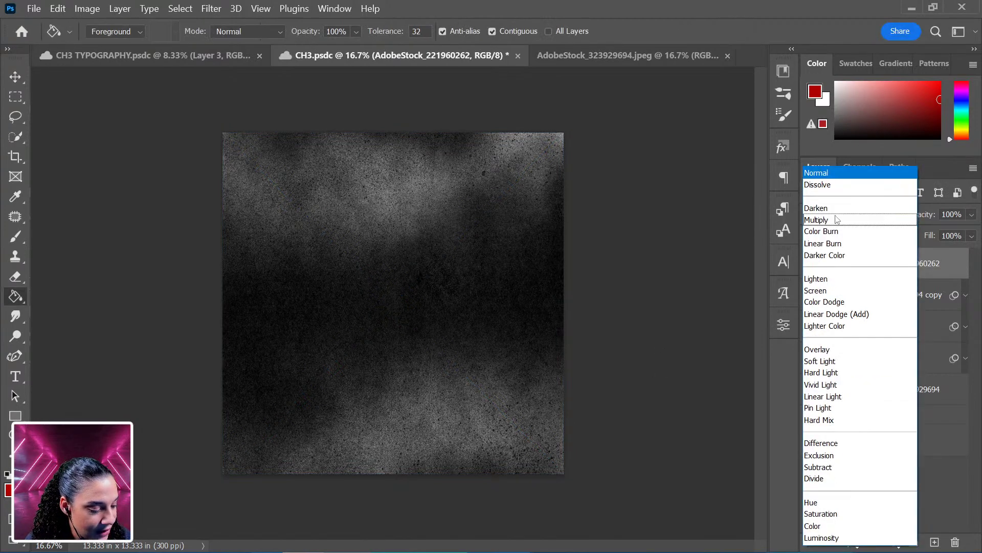
{"action": "key", "text": "Escape"}
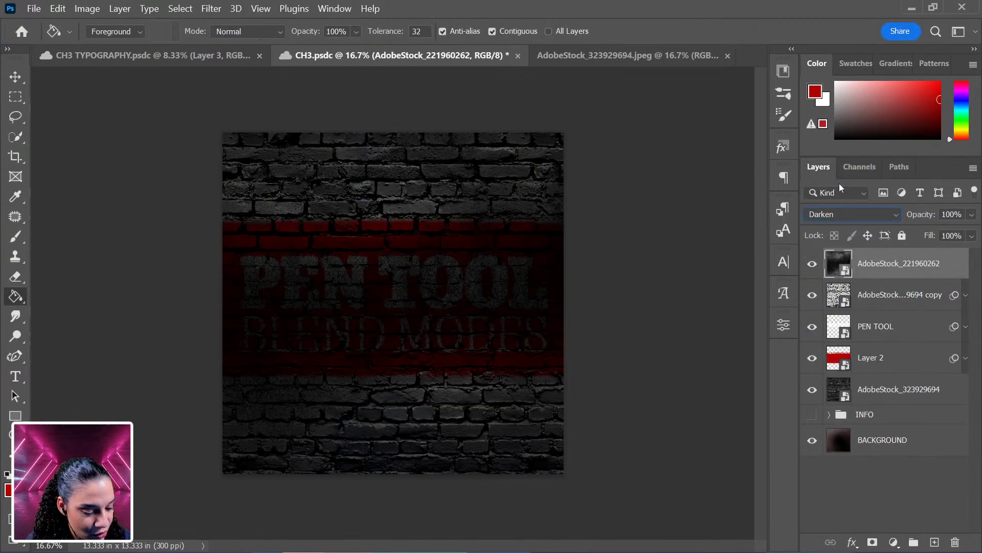
{"action": "key", "text": "Down"}
{"action": "key", "text": "Down"}
{"action": "key", "text": "Down"}
{"action": "key", "text": "Down"}
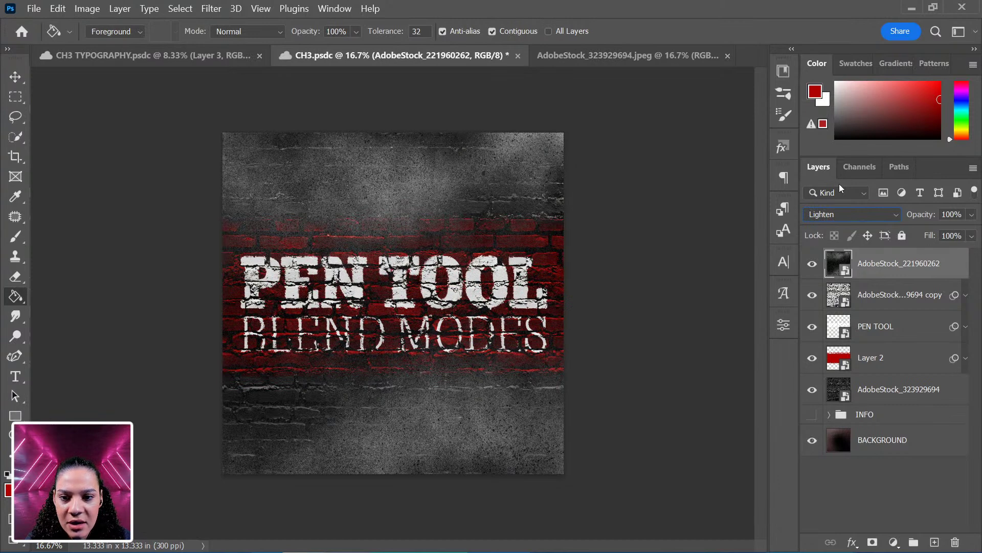
{"action": "key", "text": "Down"}
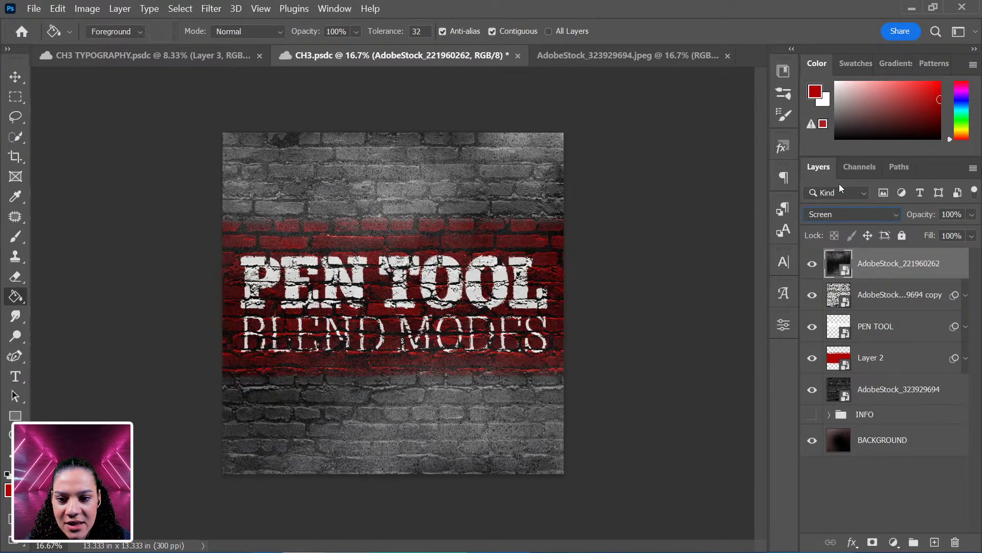
{"action": "key", "text": "Up"}
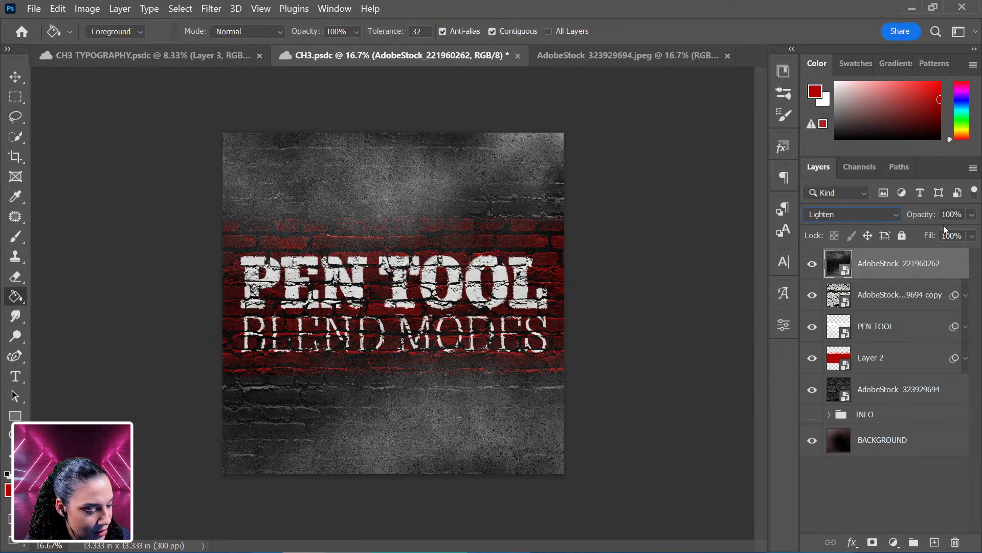
Reduce the fill of the AdobeStock_221960262 texture layer to 60%.
{"action": "left_click", "coordinate": [971, 236]}
{"action": "left_click_drag", "start_coordinate": [972, 252], "coordinate": [946, 259]}
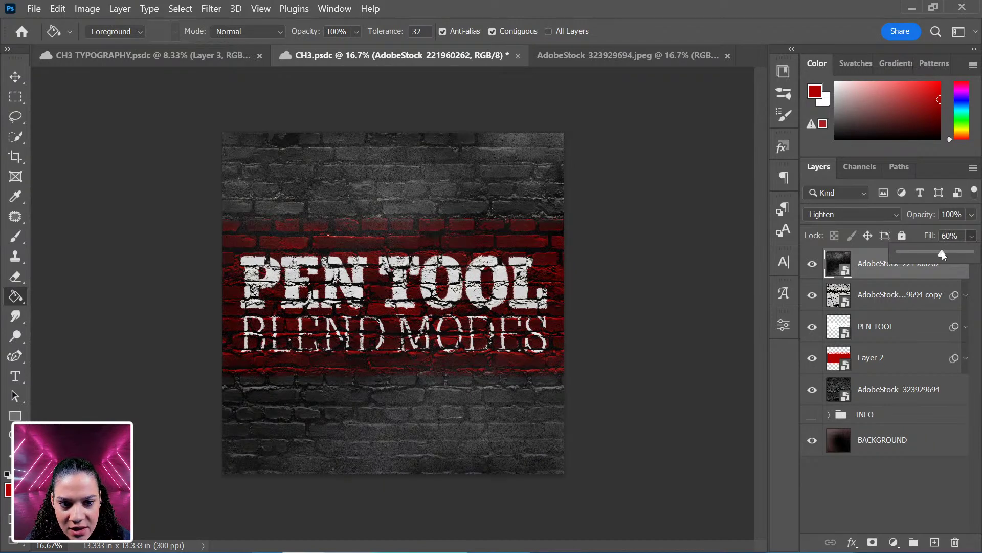
{"action": "left_click", "coordinate": [900, 274]}
Add a blank layer above the AdobeStock_221960262 texture and set the Brush tool's painting mode to Normal.
{"action": "key", "text": "ctrl+shift+n"}
{"action": "key", "text": "Return"}
{"action": "key", "text": "b"}
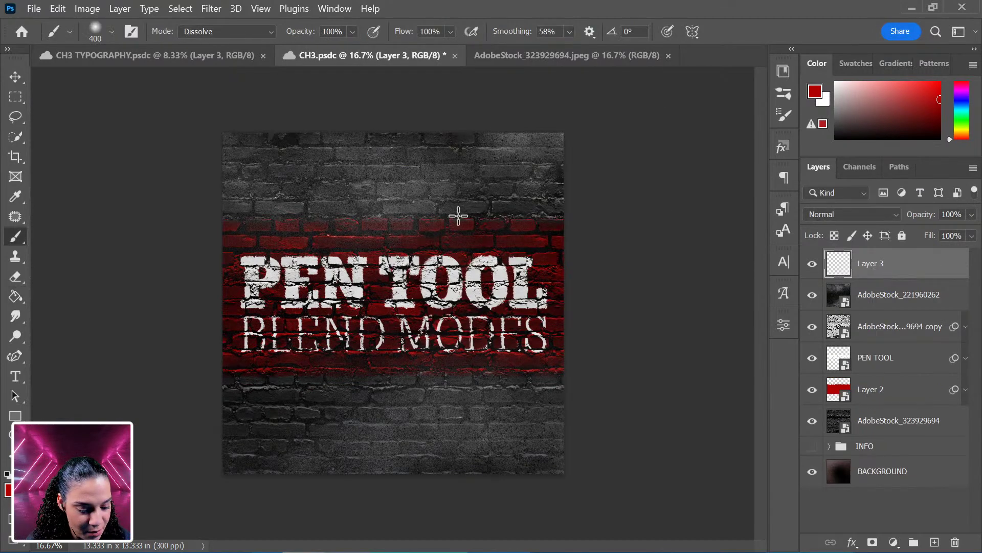
{"action": "right_click", "coordinate": [409, 208]}
{"action": "left_click", "coordinate": [419, 224]}
{"action": "left_click", "coordinate": [268, 34]}
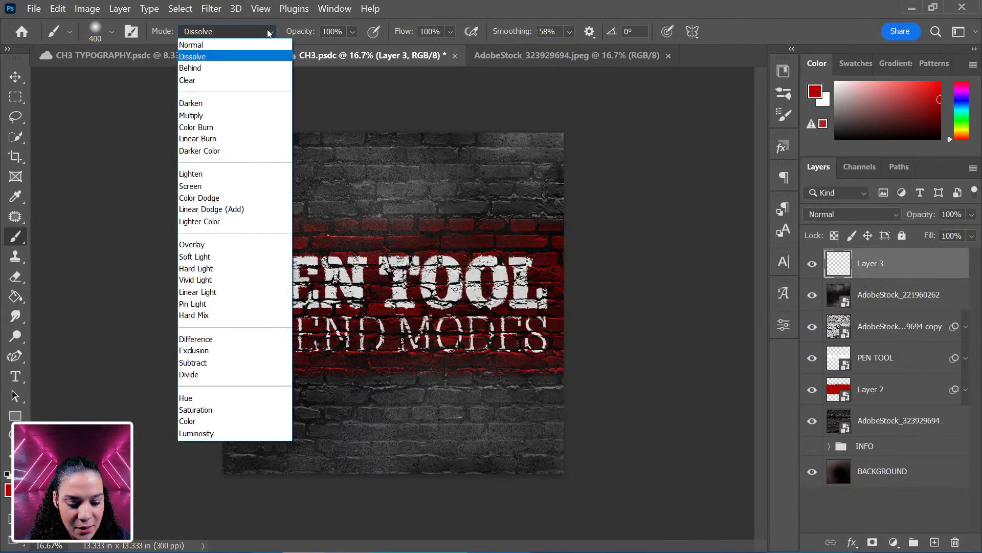
{"action": "left_click", "coordinate": [248, 43]}
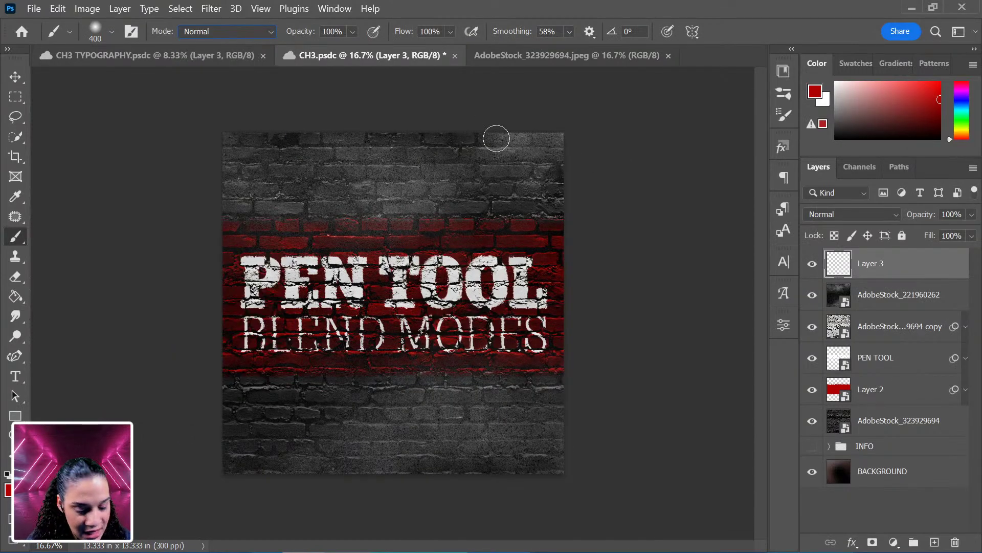
Paint a light pink glow on the new layer over the wall's upper right with a soft 4200-pixel brush.
{"action": "key", "text": "bracketright"}
{"action": "key", "text": "bracketright"}
{"action": "key", "text": "bracketright"}
{"action": "key", "text": "bracketright"}
{"action": "key", "text": "bracketright"}
{"action": "key", "text": "bracketright"}
{"action": "key", "text": "bracketright"}
{"action": "key", "text": "bracketright"}
{"action": "key", "text": "bracketright"}
{"action": "key", "text": "bracketright"}
{"action": "key", "text": "bracketright"}
{"action": "key", "text": "bracketright"}
{"action": "key", "text": "bracketright"}
{"action": "key", "text": "bracketright"}
{"action": "key", "text": "bracketright"}
{"action": "key", "text": "bracketright"}
{"action": "key", "text": "bracketright"}
{"action": "key", "text": "bracketright"}
{"action": "key", "text": "bracketright"}
{"action": "key", "text": "bracketright"}
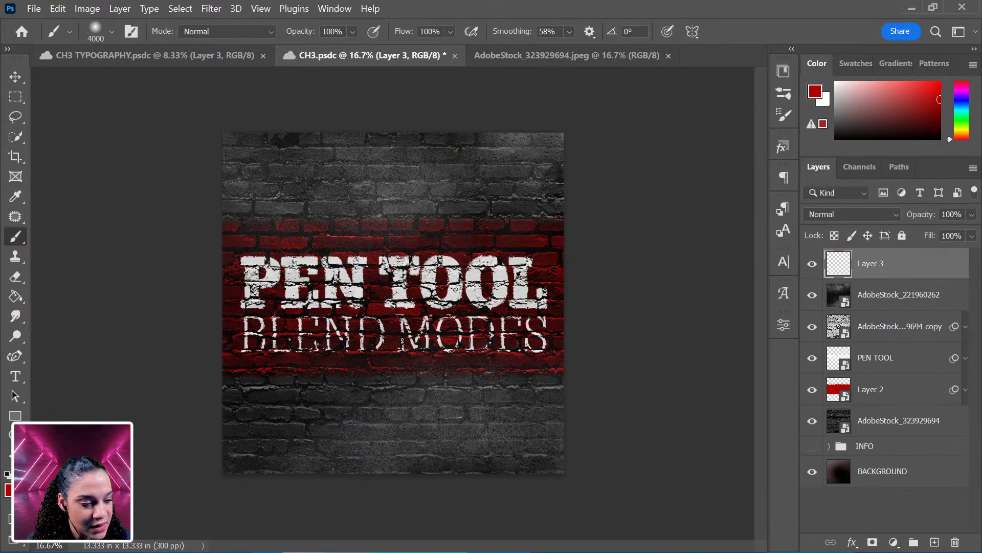
{"action": "key", "text": "bracketright"}
{"action": "left_click_drag", "start_coordinate": [889, 104], "coordinate": [871, 82]}
{"action": "left_click", "coordinate": [491, 169]}
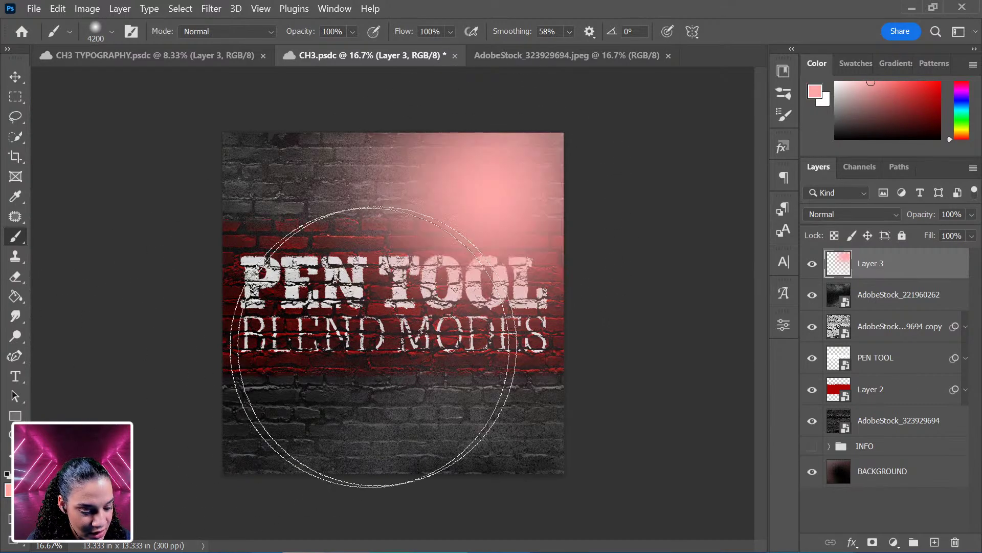
Set the pink glow layer to Linear Dodge (Add) with 25% fill and add a second dab at the wall's upper middle.
{"action": "left_click", "coordinate": [851, 213]}
{"action": "left_click", "coordinate": [851, 215]}
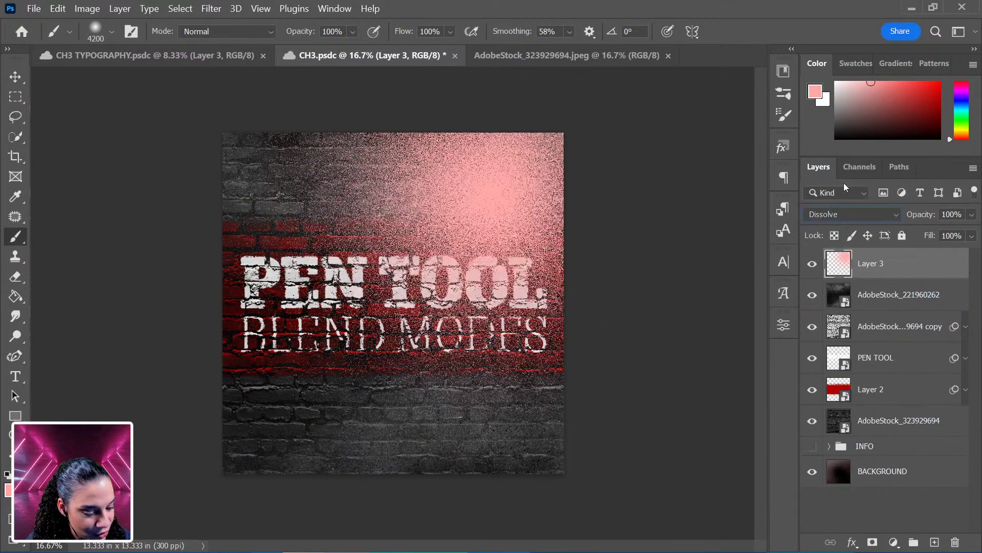
{"action": "scroll", "coordinate": [853, 218], "scroll_direction": "down", "scroll_amount": 6}
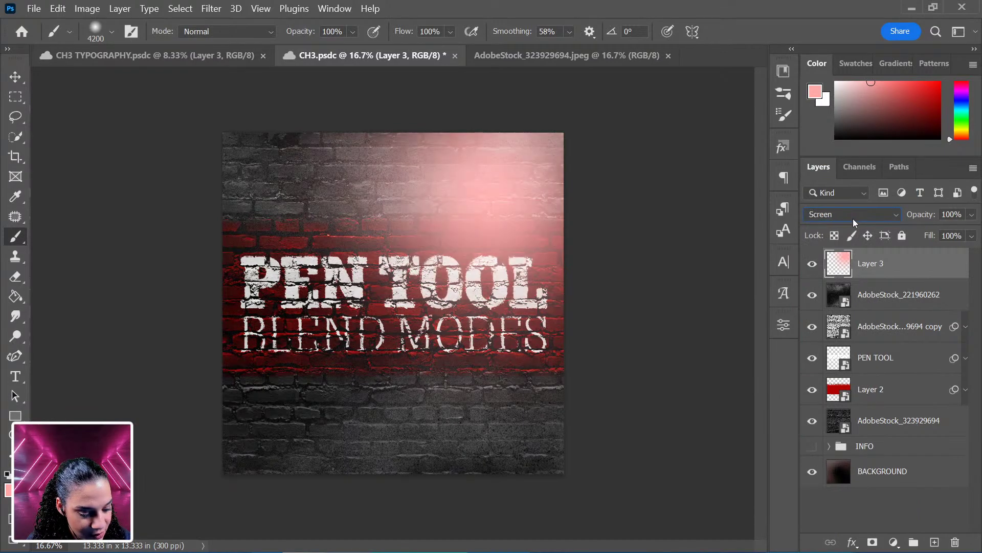
{"action": "scroll", "coordinate": [853, 219], "scroll_direction": "down", "scroll_amount": 1}
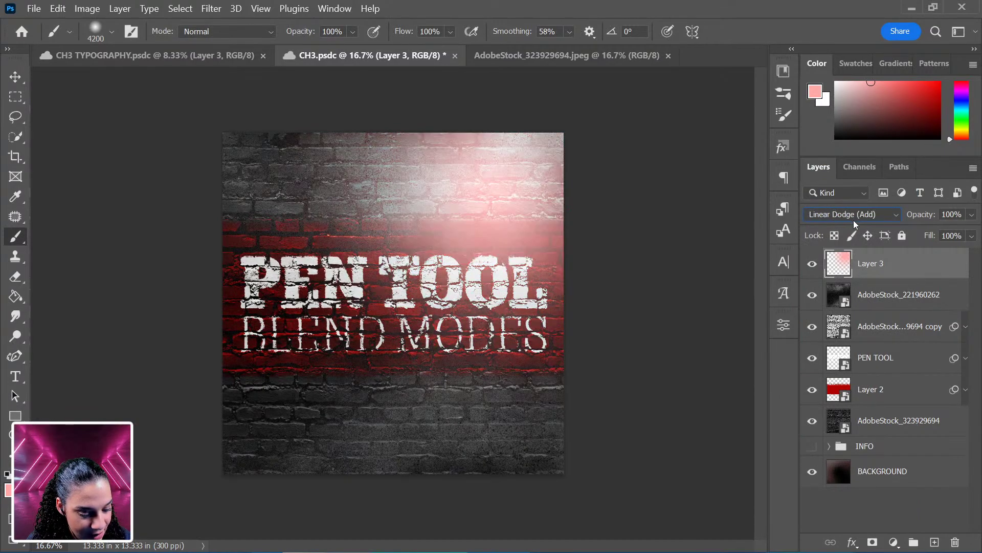
{"action": "left_click", "coordinate": [971, 235]}
{"action": "left_click", "coordinate": [918, 251]}
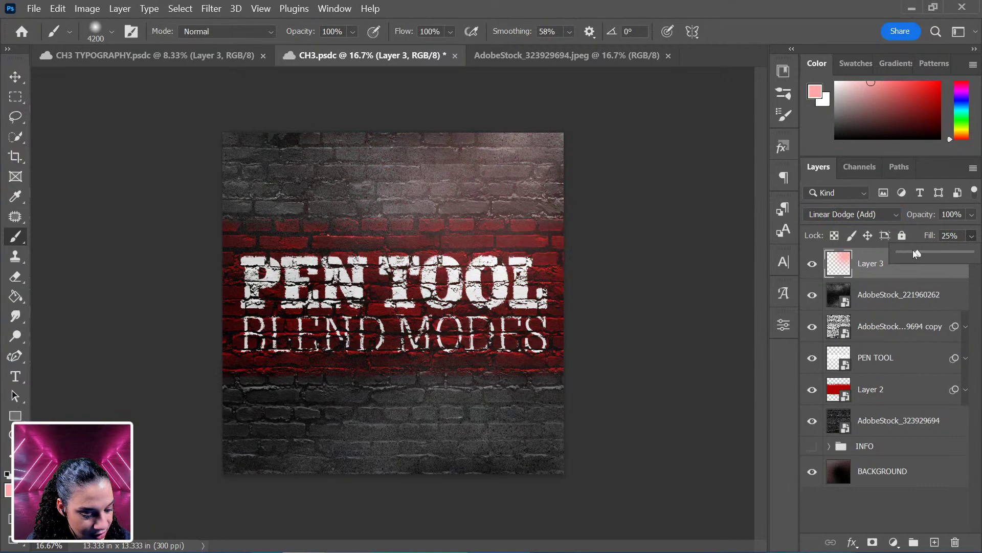
{"action": "left_click", "coordinate": [405, 160]}
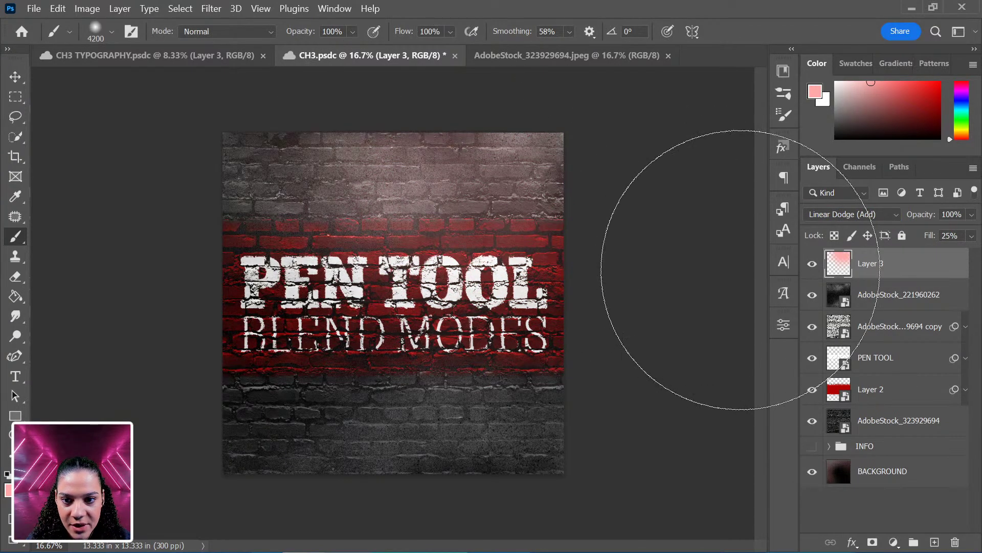